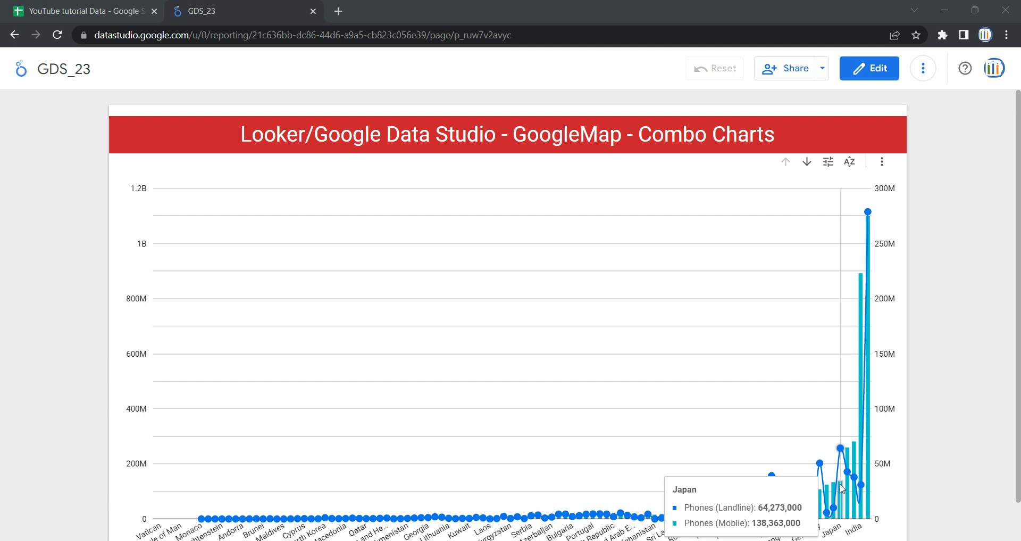
Step: Put the combo chart report into edit mode and switch to the YouTube tutorial Data spreadsheet
{"action": "left_click", "coordinate": [875, 83]}
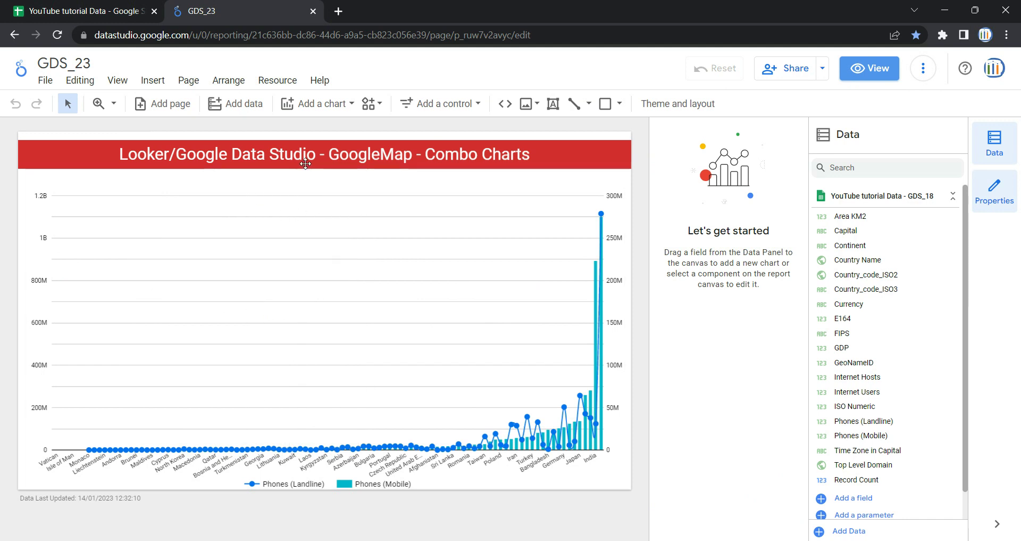
{"action": "left_click", "coordinate": [80, 10]}
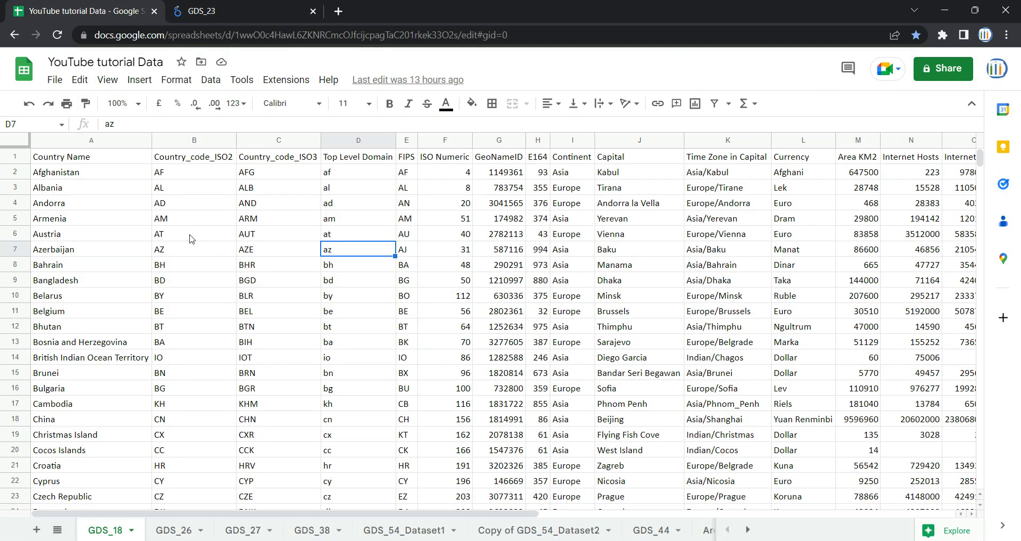
Step: Review the GDS_18 header columns through Phones (Landline) and row 2, then return to the GDS_23 report
{"action": "left_click", "coordinate": [144, 192]}
{"action": "left_click", "coordinate": [146, 162]}
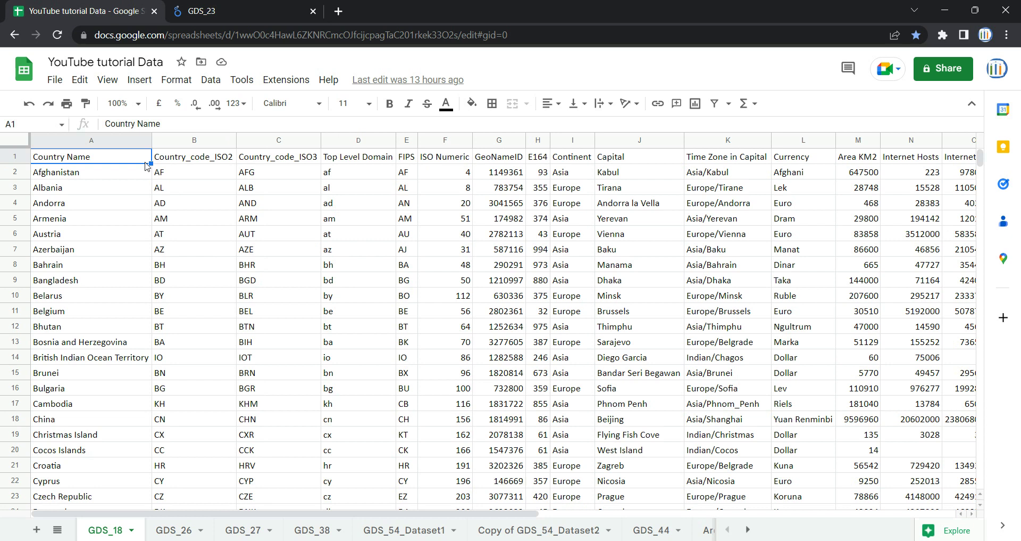
{"action": "key", "text": "Right"}
{"action": "key", "text": "Right"}
{"action": "key", "text": "Right"}
{"action": "key", "text": "Right"}
{"action": "key", "text": "Right"}
{"action": "key", "text": "Right"}
{"action": "key", "text": "Right"}
{"action": "key", "text": "Right"}
{"action": "key", "text": "Right"}
{"action": "key", "text": "Right"}
{"action": "key", "text": "Right"}
{"action": "key", "text": "Right"}
{"action": "key", "text": "Right"}
{"action": "key", "text": "Right"}
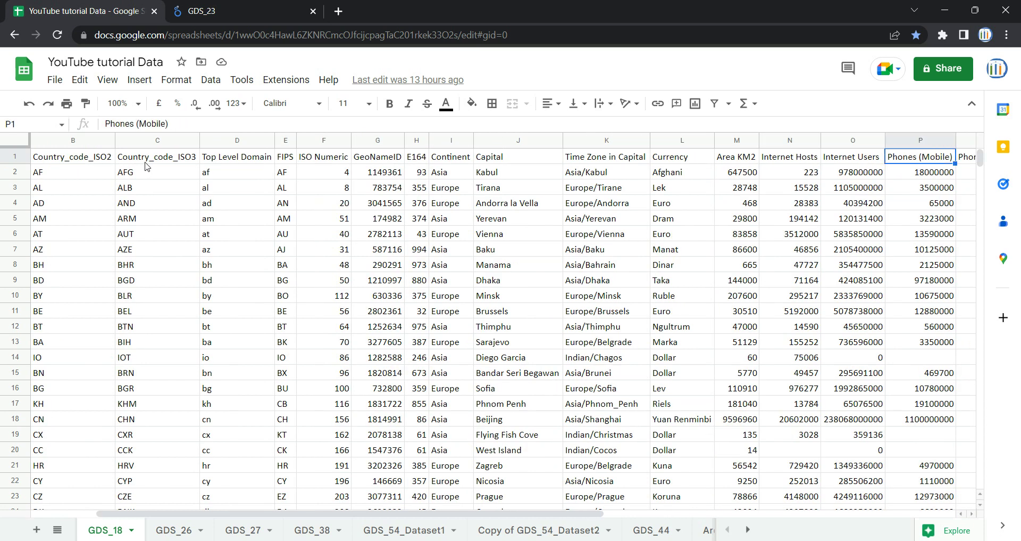
{"action": "key", "text": "Right"}
{"action": "key", "text": "Right"}
{"action": "key", "text": "Down"}
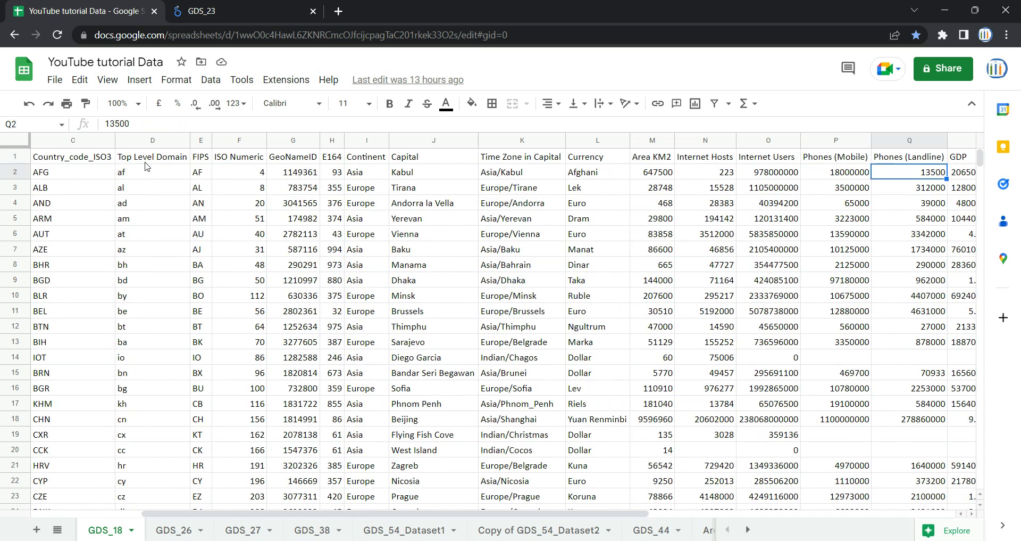
{"action": "key", "text": "shift+space"}
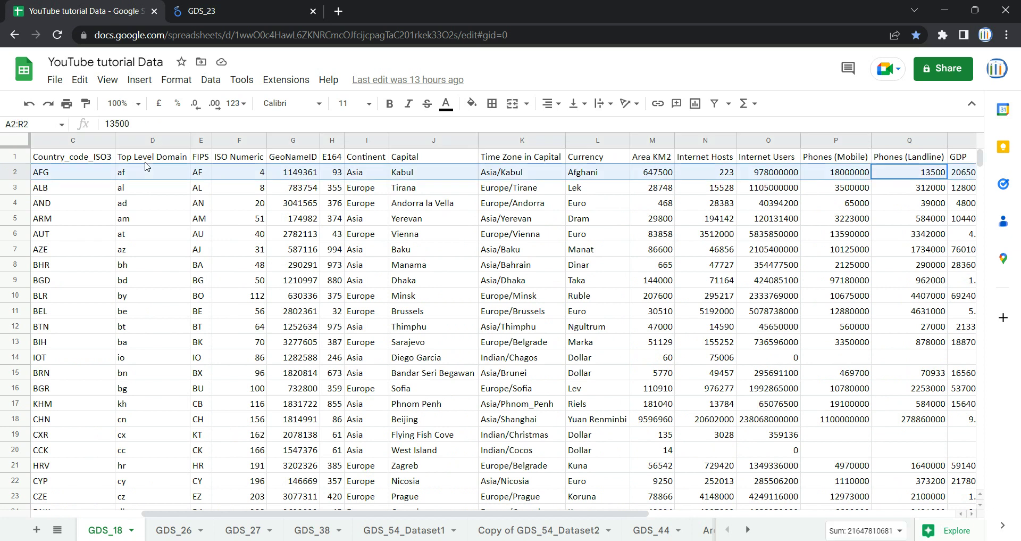
{"action": "key", "text": "Home"}
{"action": "key", "text": "Up"}
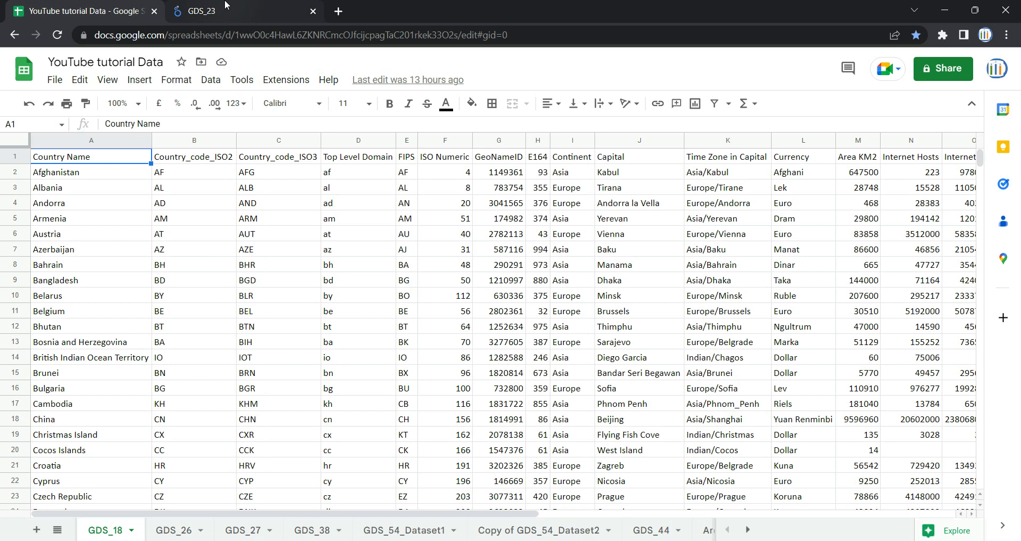
{"action": "left_click", "coordinate": [251, 11]}
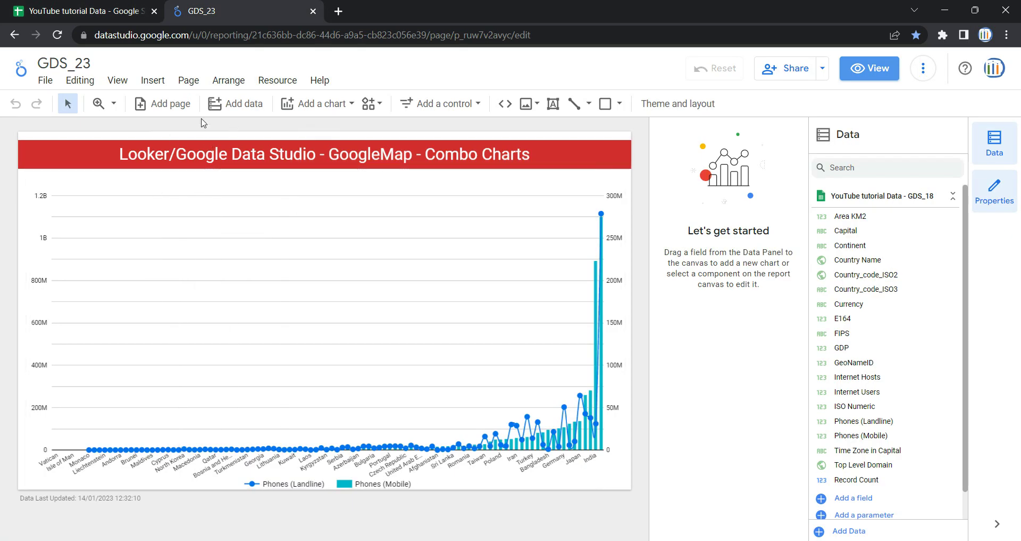
Step: Add page 2 and paste a copy of page 1's red Combo Charts title banner onto it
{"action": "left_click", "coordinate": [177, 109]}
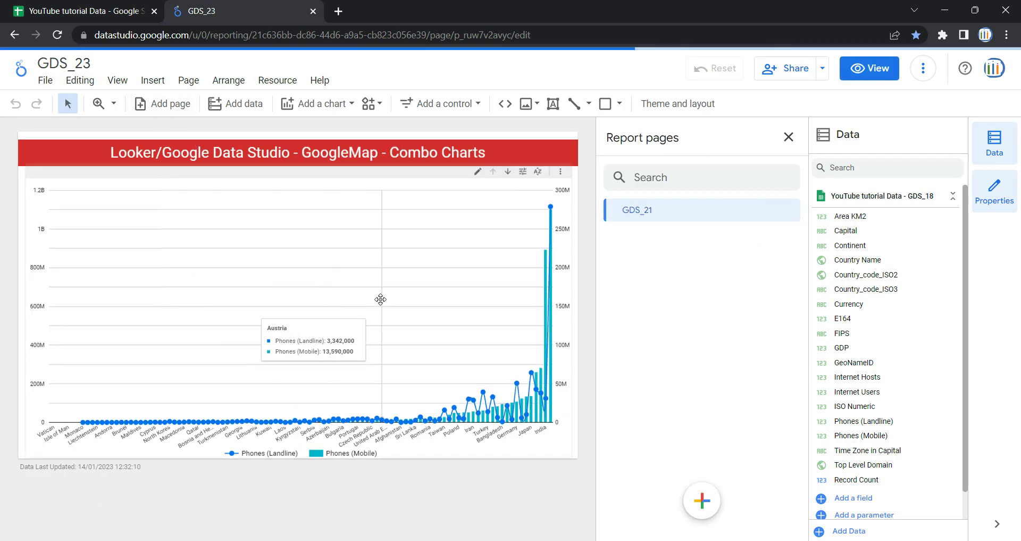
{"action": "left_click", "coordinate": [790, 138]}
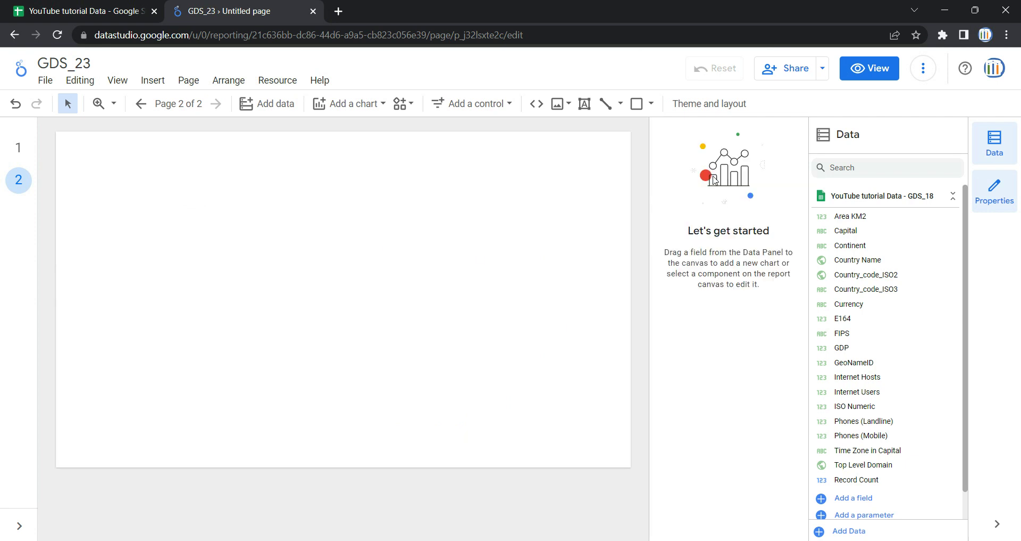
{"action": "left_click", "coordinate": [17, 150]}
{"action": "left_click", "coordinate": [219, 147]}
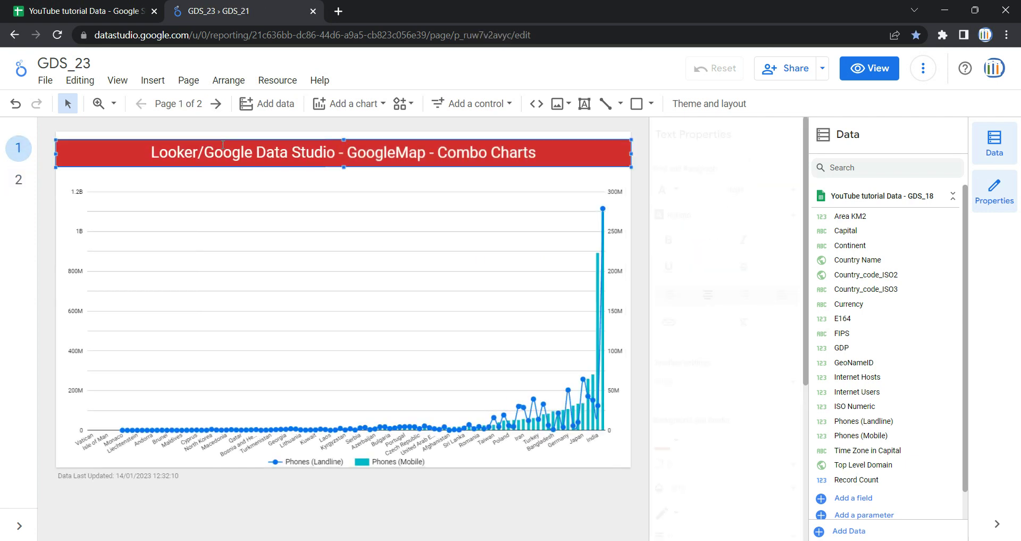
{"action": "left_click", "coordinate": [24, 183]}
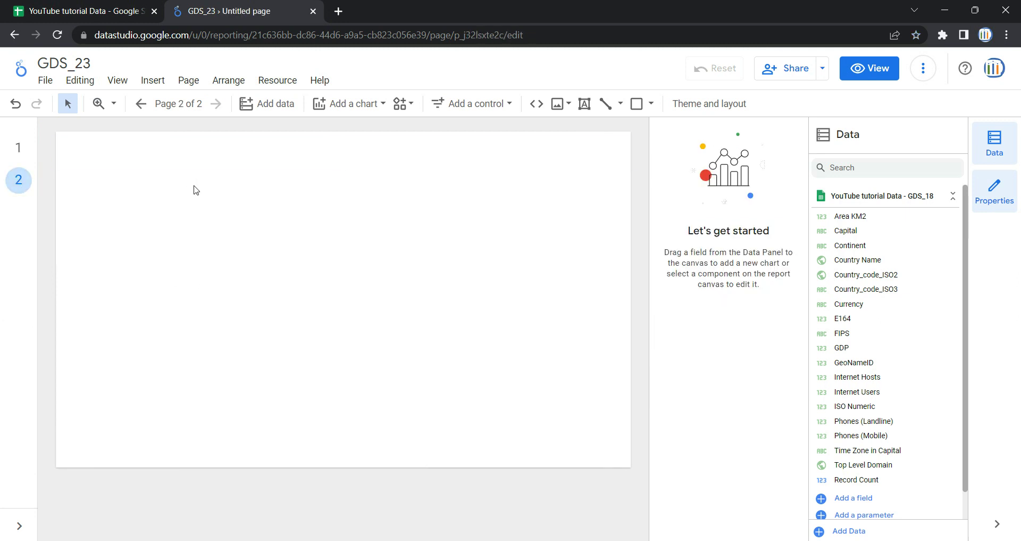
{"action": "key", "text": "ctrl+v"}
{"action": "left_click", "coordinate": [185, 197]}
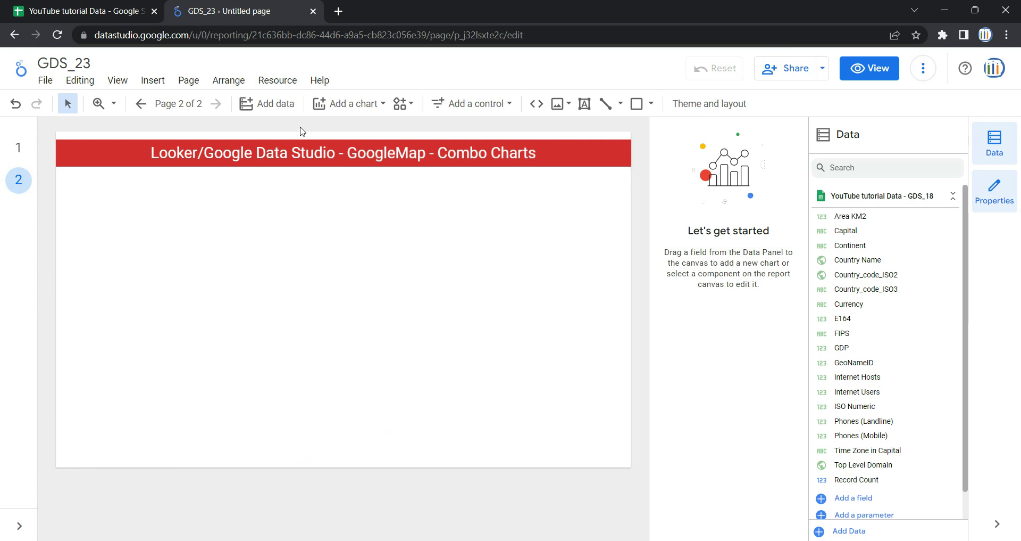
{"action": "left_click", "coordinate": [358, 104]}
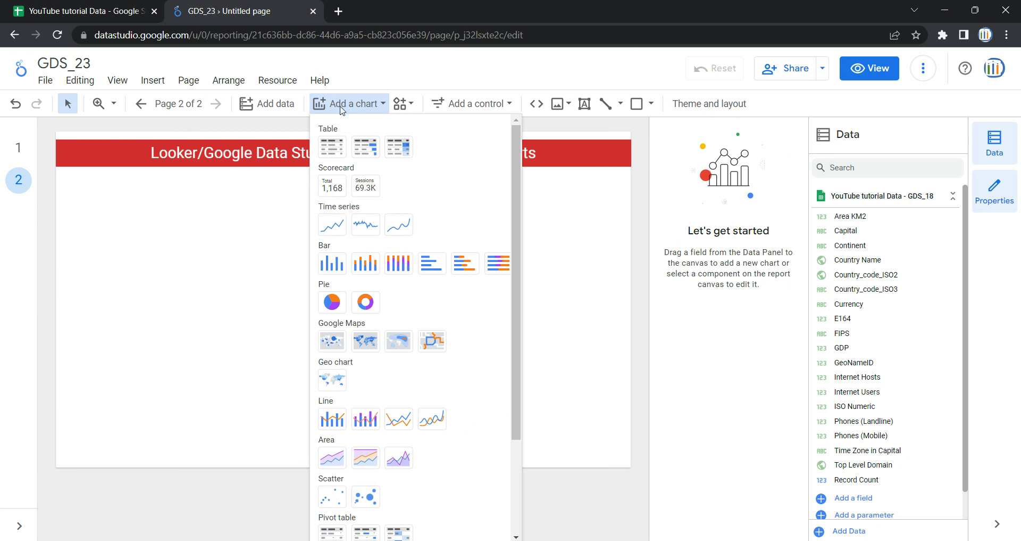
Step: Place a combo chart below the page 2 title and stretch it across the page width
{"action": "left_click", "coordinate": [337, 419]}
{"action": "left_click", "coordinate": [88, 187]}
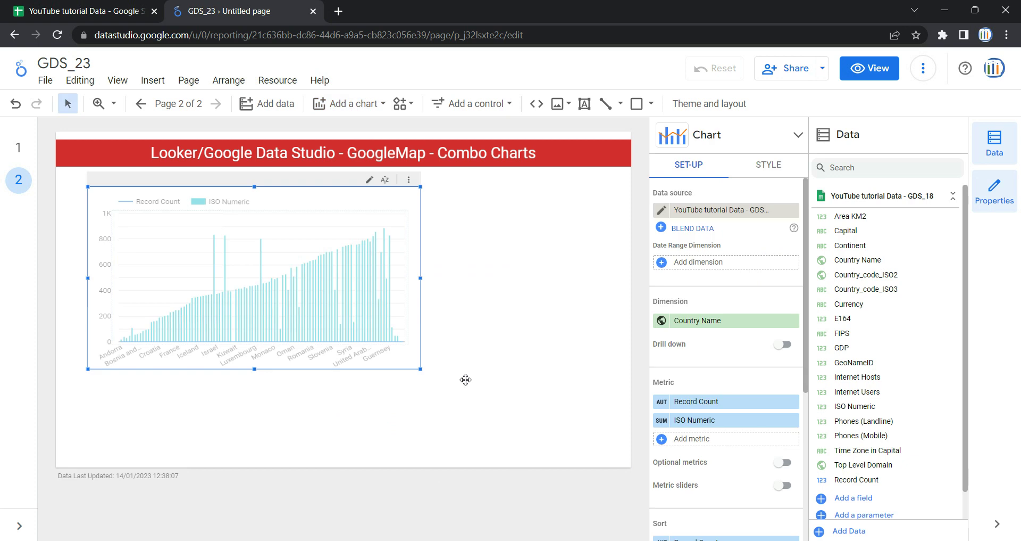
{"action": "left_click_drag", "start_coordinate": [420, 369], "coordinate": [602, 439]}
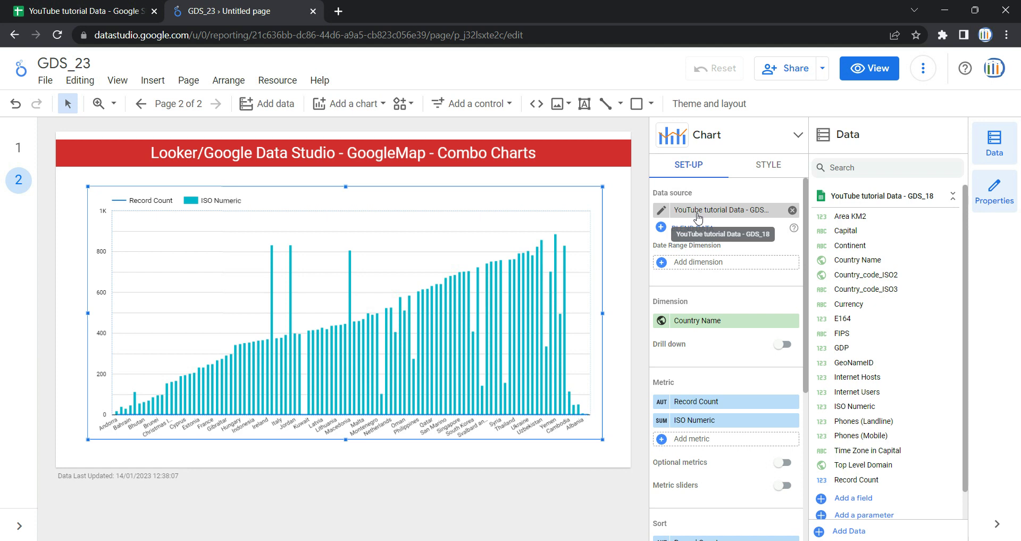
{"action": "left_click", "coordinate": [68, 10]}
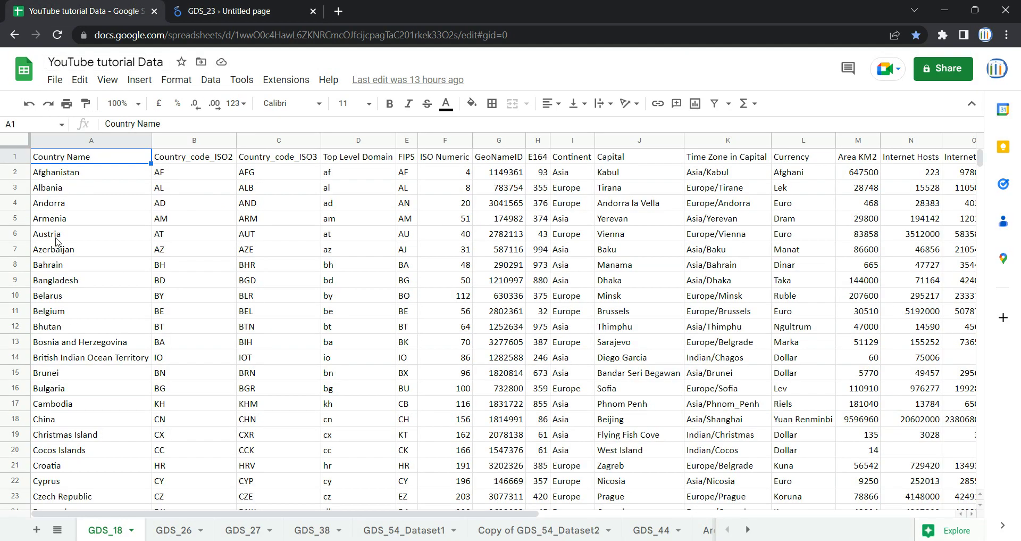
{"action": "left_click", "coordinate": [235, 11]}
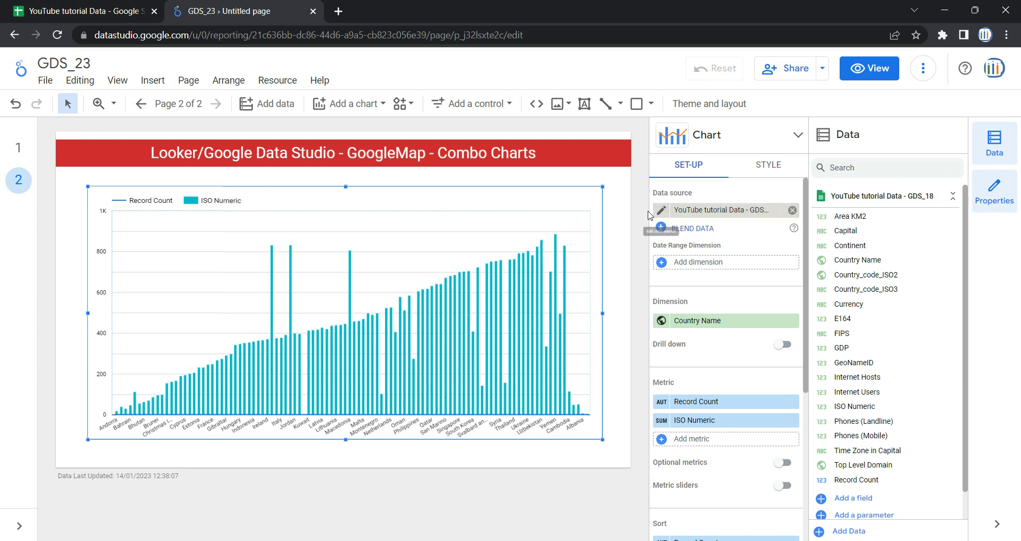
{"action": "left_click", "coordinate": [732, 210]}
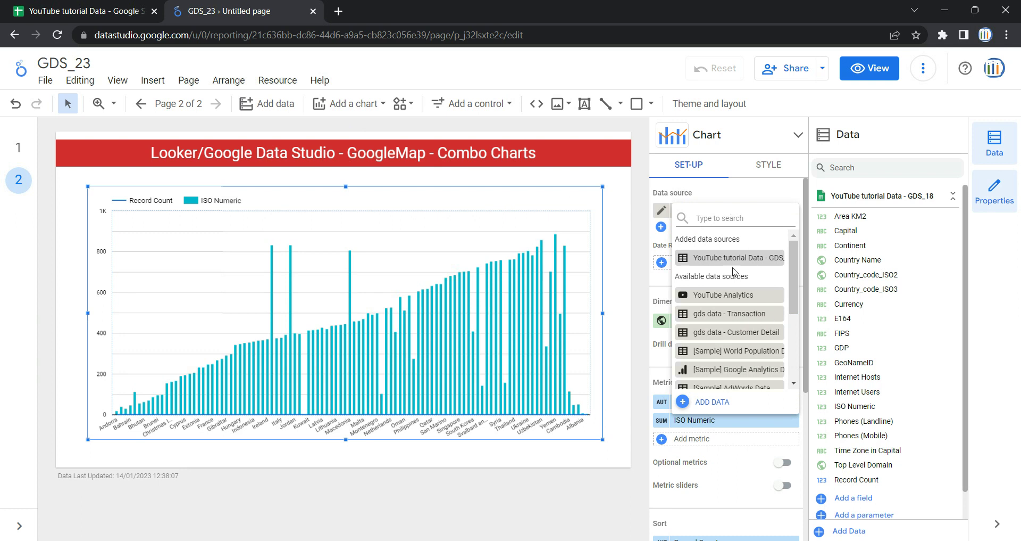
{"action": "scroll", "coordinate": [737, 279], "scroll_direction": "down", "scroll_amount": 3}
{"action": "scroll", "coordinate": [739, 308], "scroll_direction": "up", "scroll_amount": 3}
{"action": "left_click", "coordinate": [719, 411]}
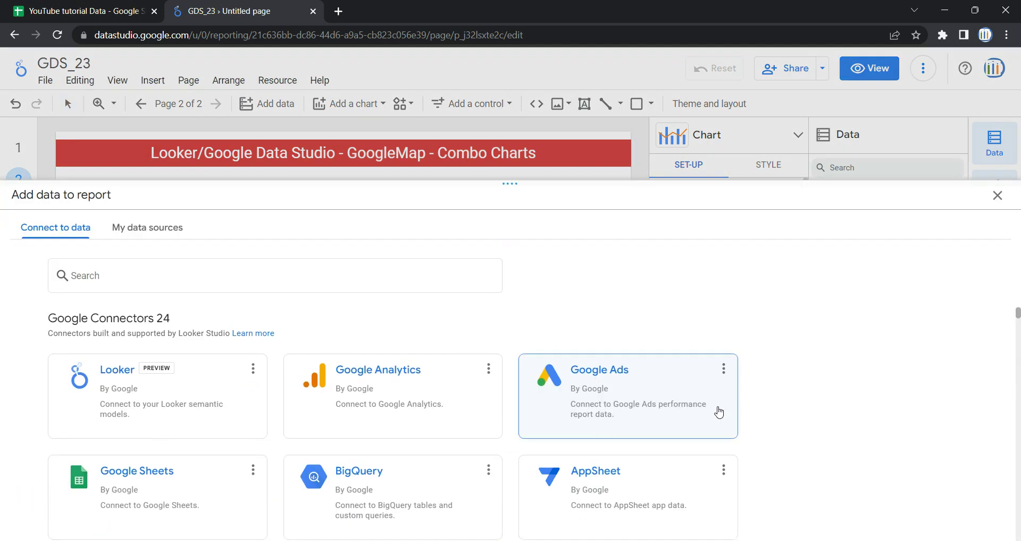
{"action": "scroll", "coordinate": [526, 365], "scroll_direction": "down", "scroll_amount": 4}
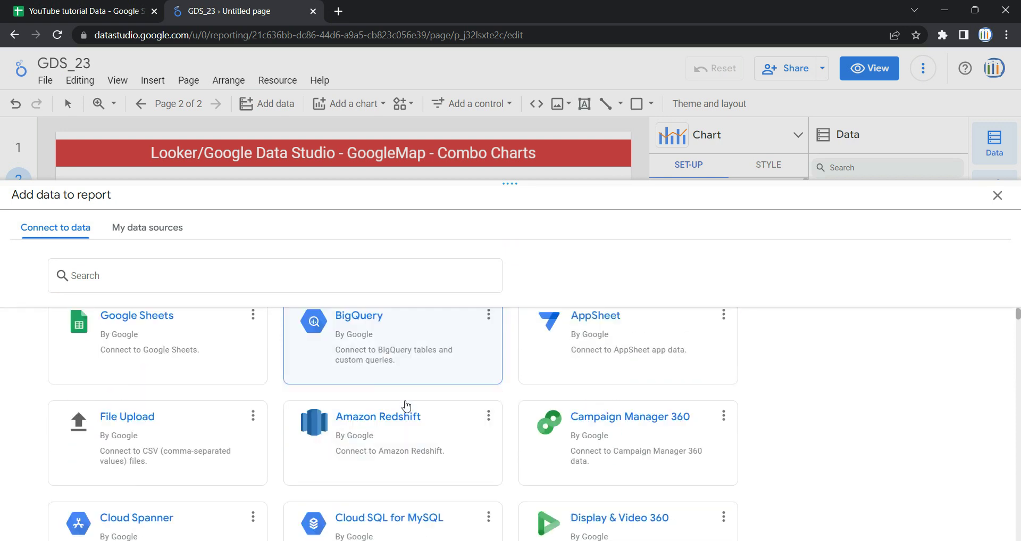
{"action": "scroll", "coordinate": [271, 420], "scroll_direction": "up", "scroll_amount": 4}
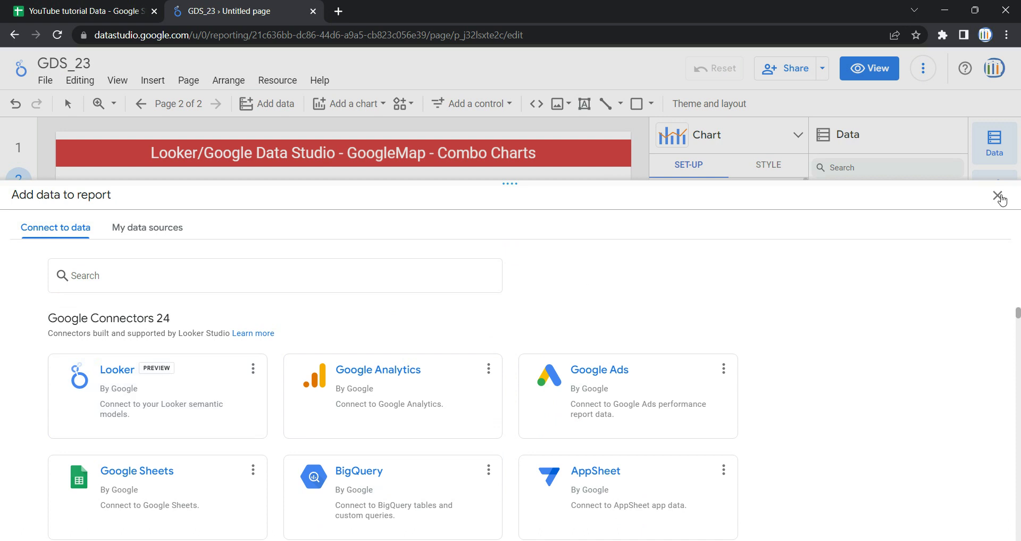
{"action": "left_click", "coordinate": [998, 196]}
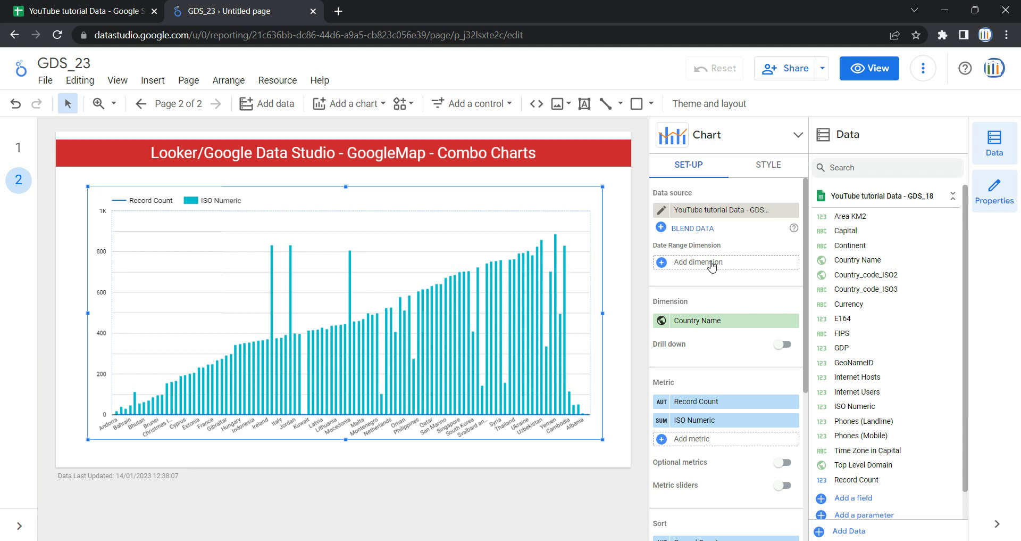
Step: Check the date range dimension field list, which offers no date field
{"action": "left_click", "coordinate": [712, 265]}
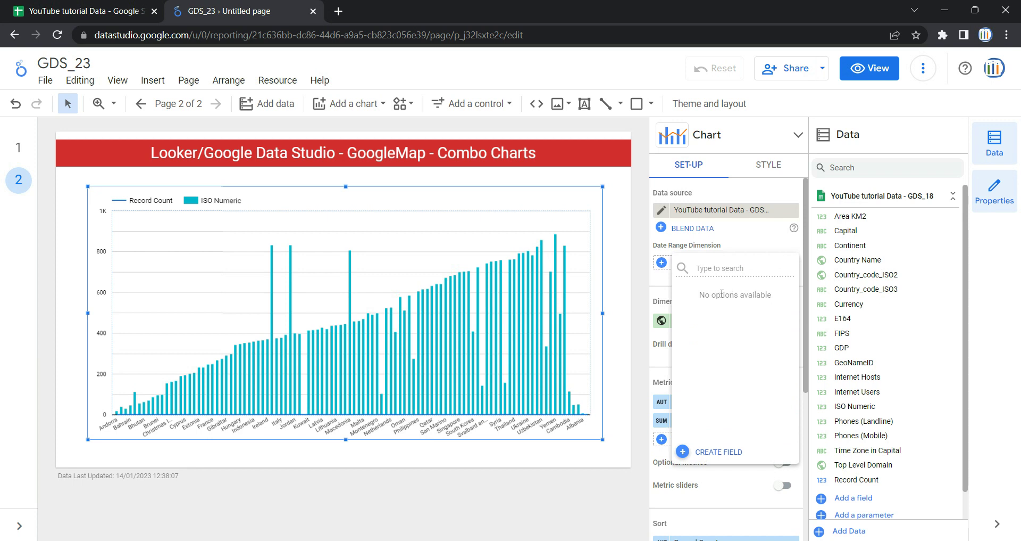
{"action": "left_click", "coordinate": [665, 286]}
{"action": "left_click", "coordinate": [679, 266]}
{"action": "left_click", "coordinate": [665, 286]}
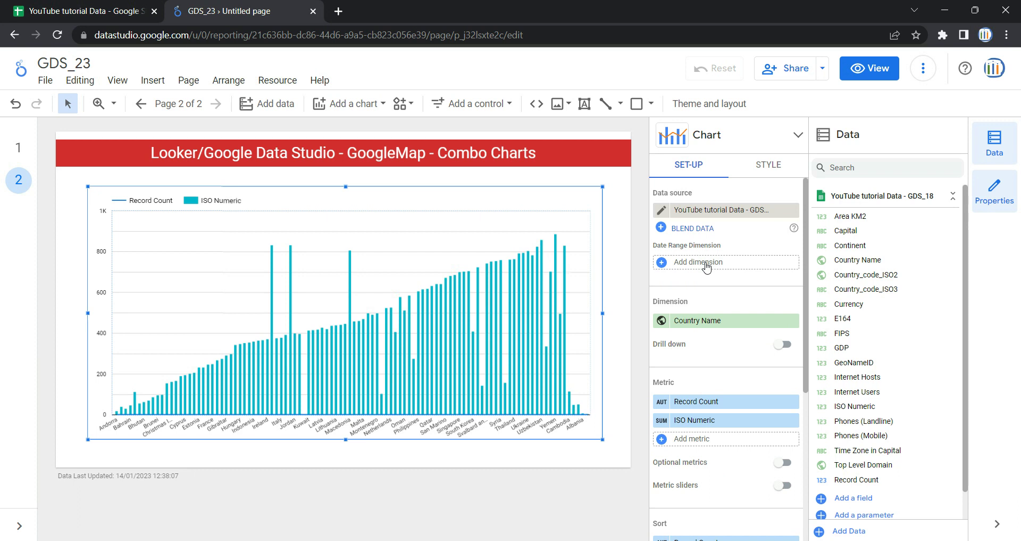
Step: Keep Country Name as the chart's dimension and switch Drill down on
{"action": "left_click", "coordinate": [711, 324]}
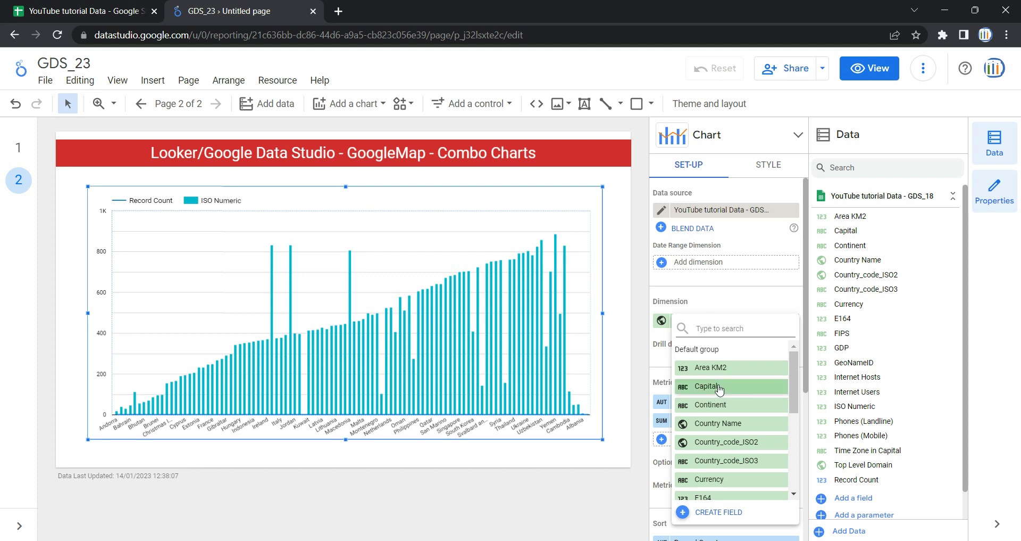
{"action": "left_click", "coordinate": [727, 424]}
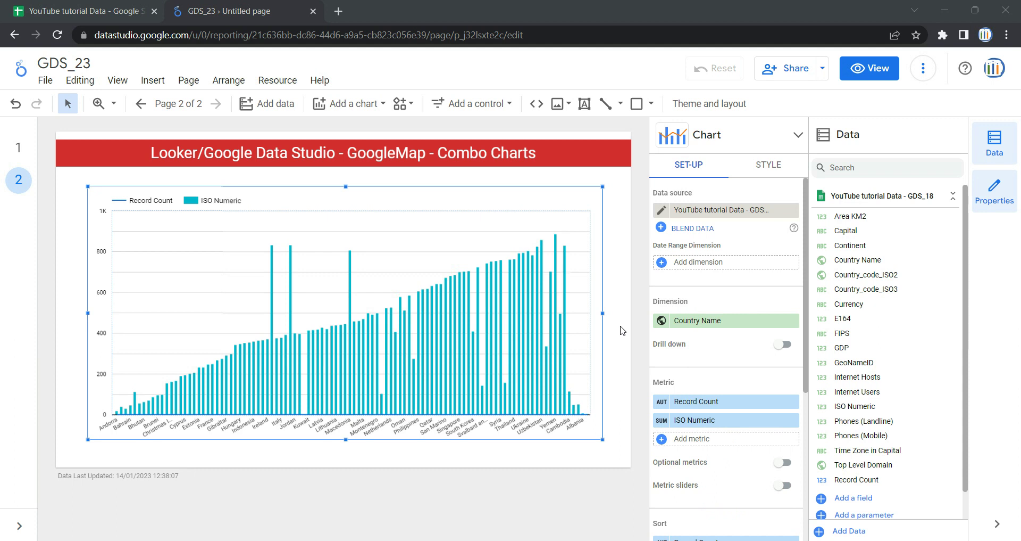
{"action": "left_click", "coordinate": [787, 344]}
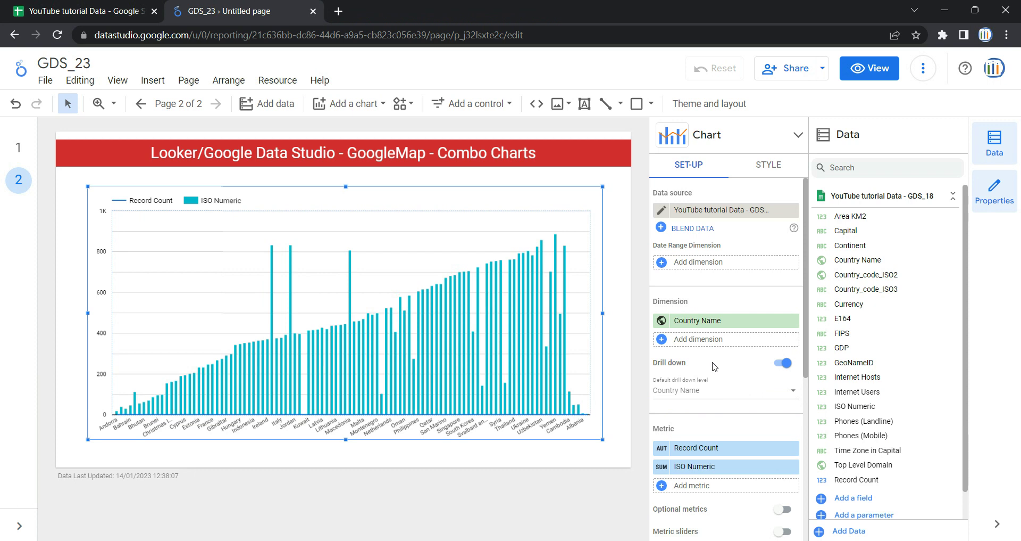
Step: Re-toggle drill down and add Capital as a second dimension
{"action": "left_click", "coordinate": [783, 364]}
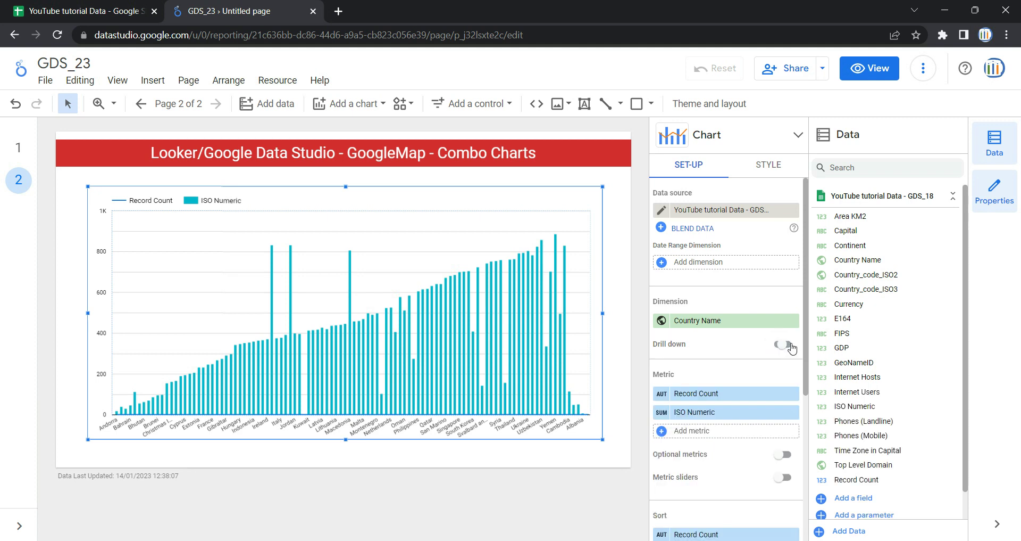
{"action": "left_click", "coordinate": [790, 343]}
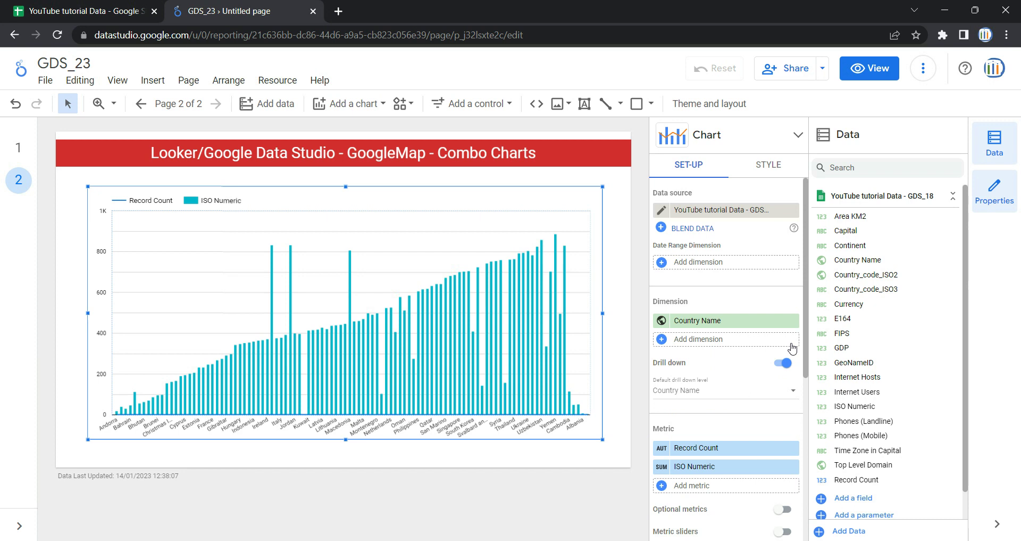
{"action": "left_click", "coordinate": [752, 340]}
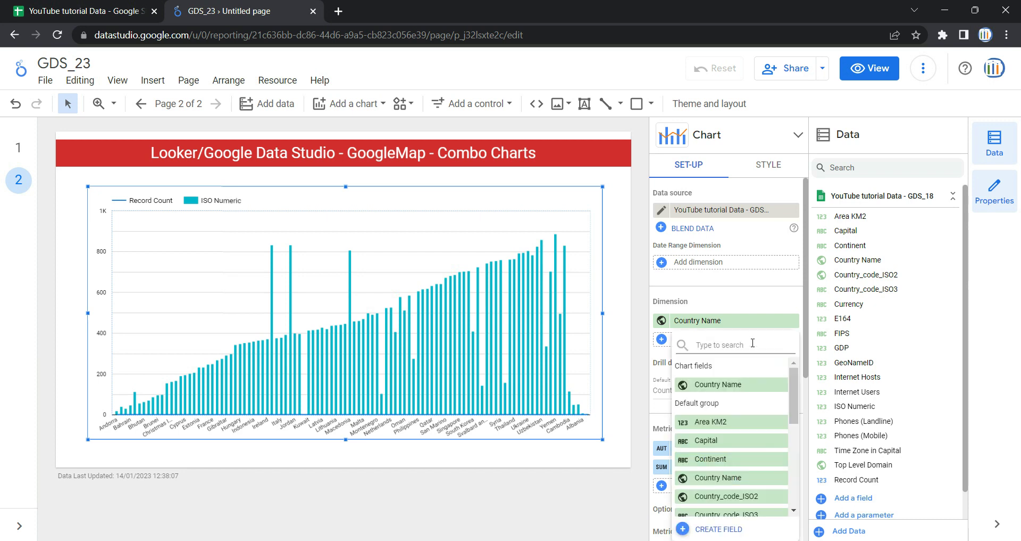
{"action": "left_click", "coordinate": [746, 448]}
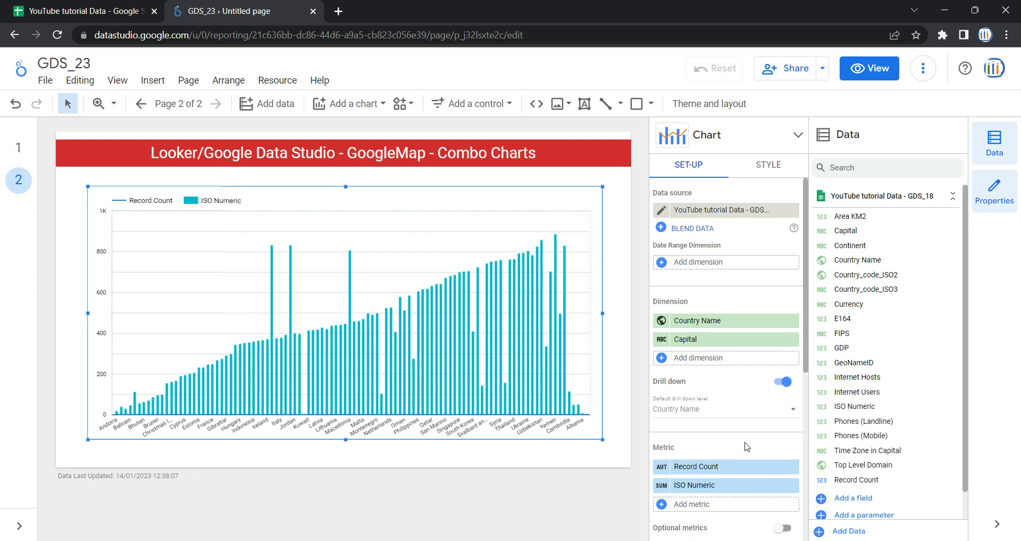
Step: Make Continent the first dimension and replace Capital with Country Name as the drill level
{"action": "left_click", "coordinate": [745, 339]}
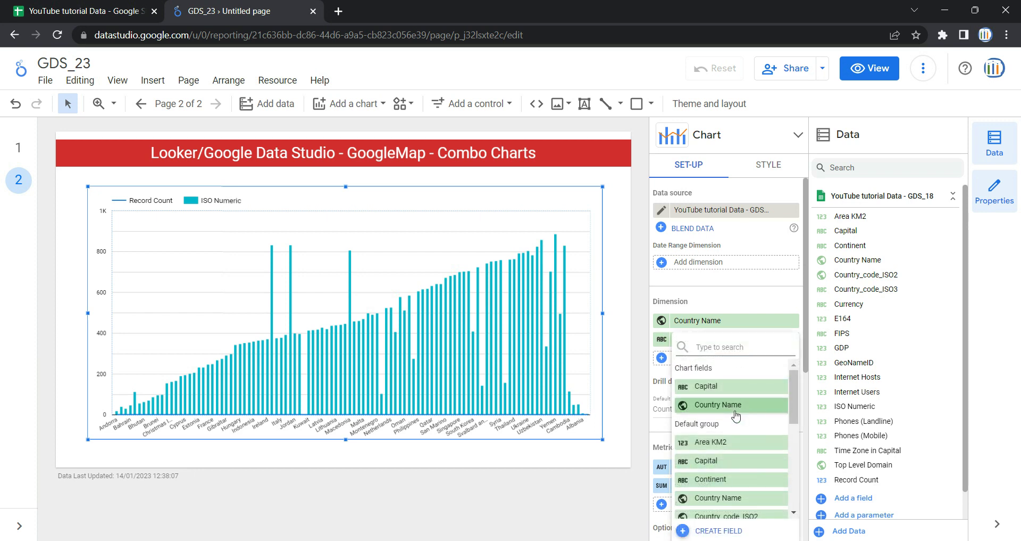
{"action": "left_click", "coordinate": [735, 323]}
{"action": "left_click", "coordinate": [736, 323]}
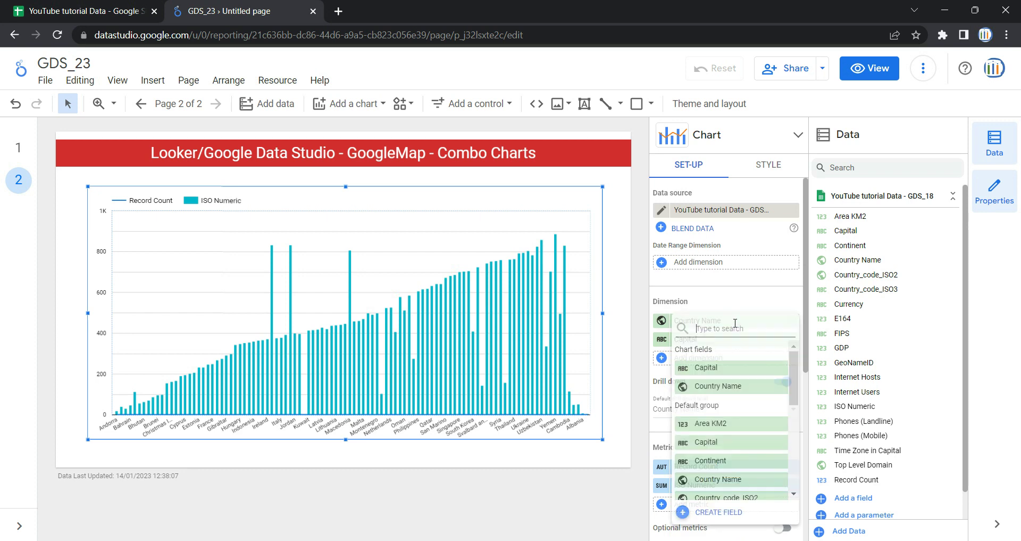
{"action": "left_click", "coordinate": [737, 459]}
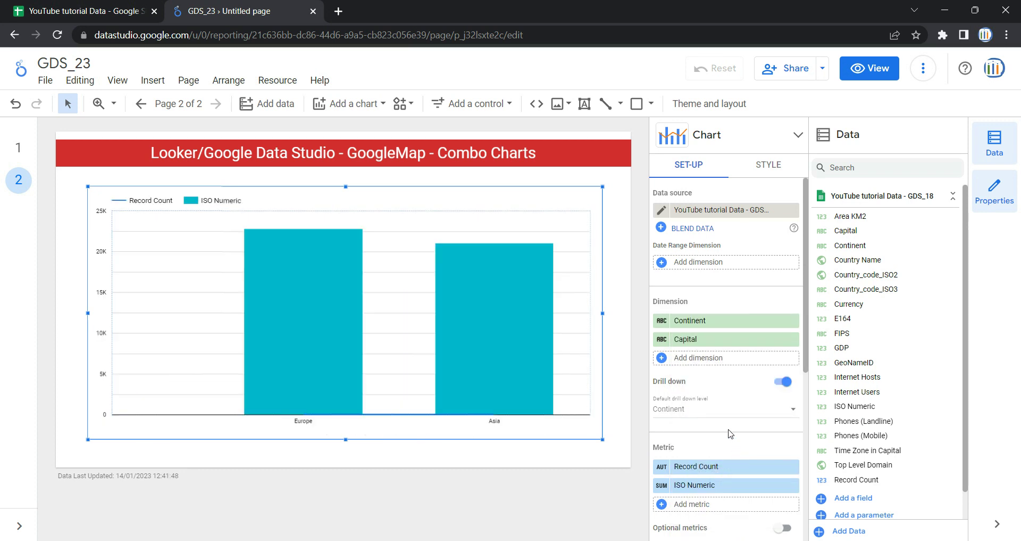
{"action": "mouse_move", "coordinate": [248, 326]}
{"action": "left_click", "coordinate": [748, 340]}
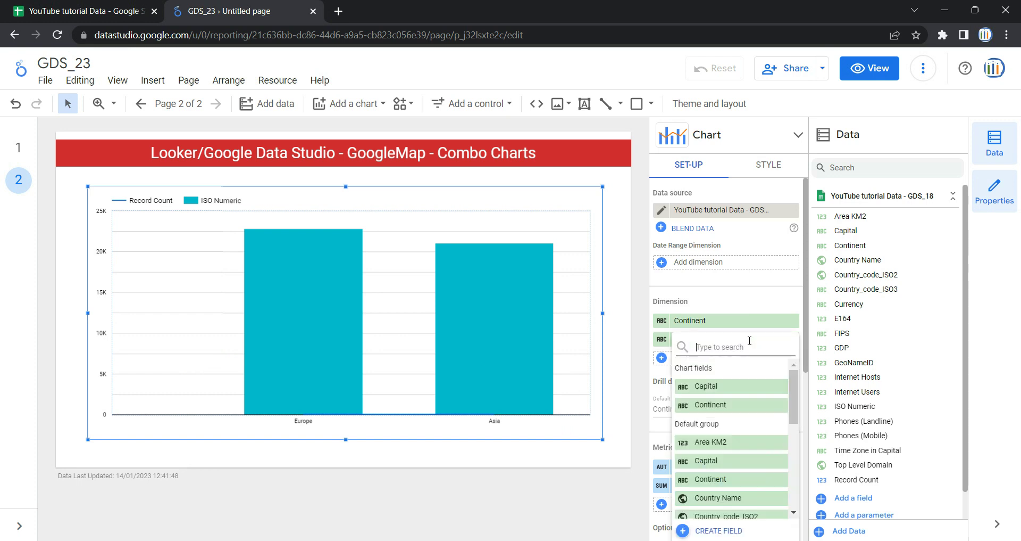
{"action": "left_click", "coordinate": [718, 497]}
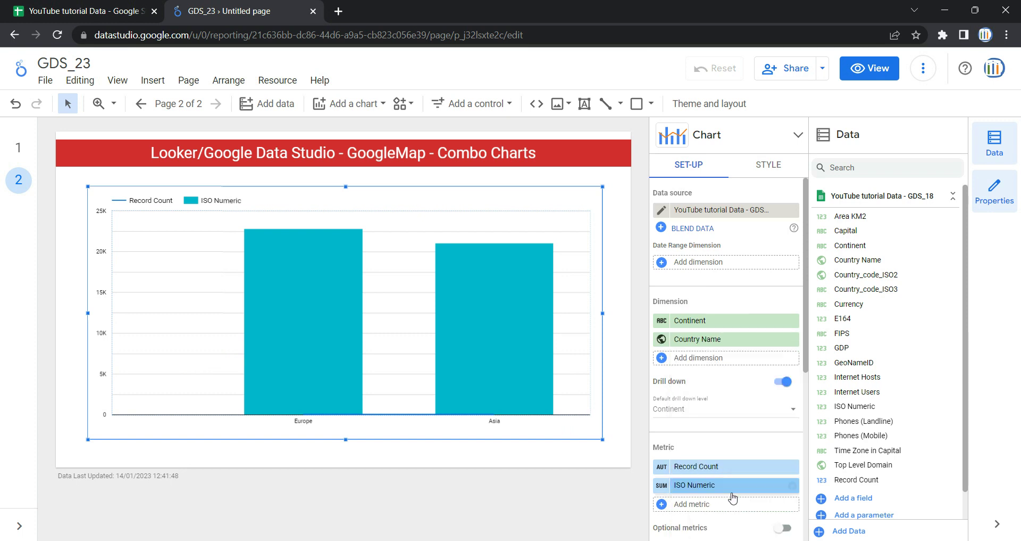
Step: In view mode, cross-filter to Europe, drill down to countries, then back up to continents
{"action": "left_click", "coordinate": [867, 75]}
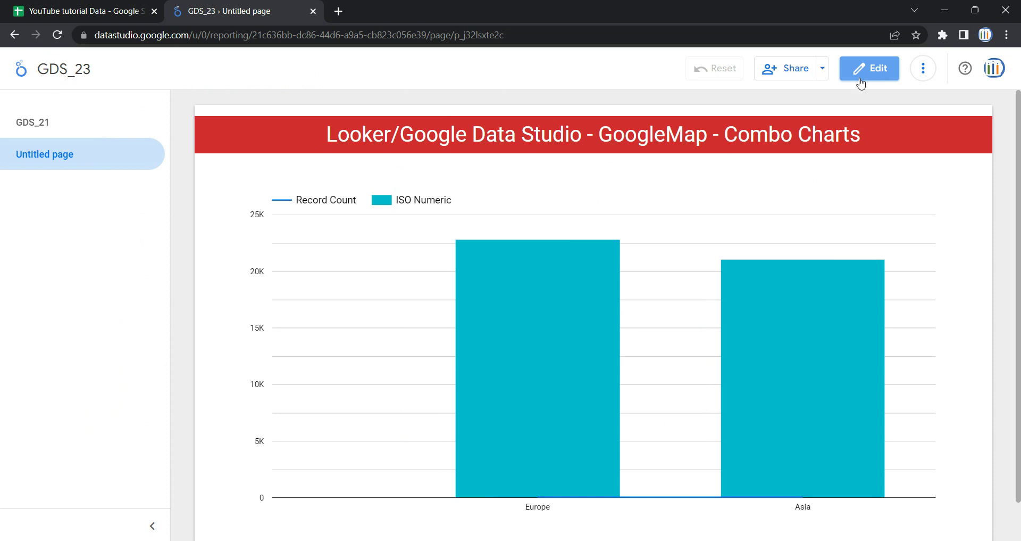
{"action": "mouse_move", "coordinate": [443, 379]}
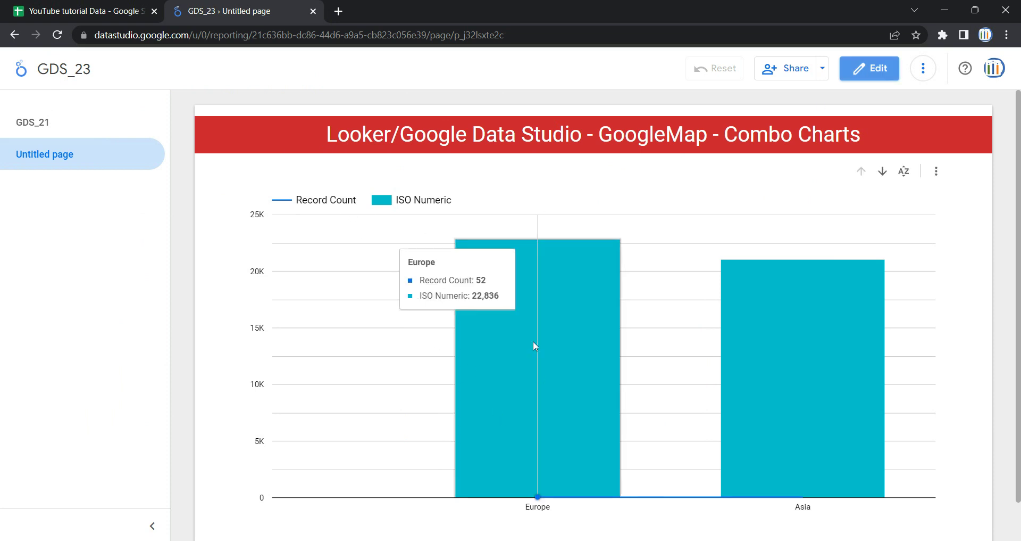
{"action": "mouse_move", "coordinate": [739, 371]}
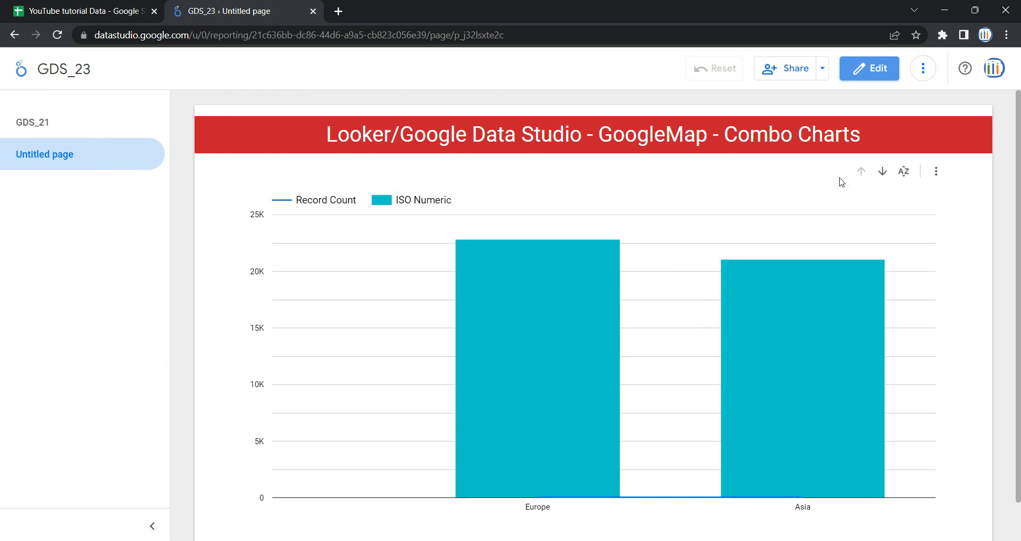
{"action": "mouse_move", "coordinate": [583, 266]}
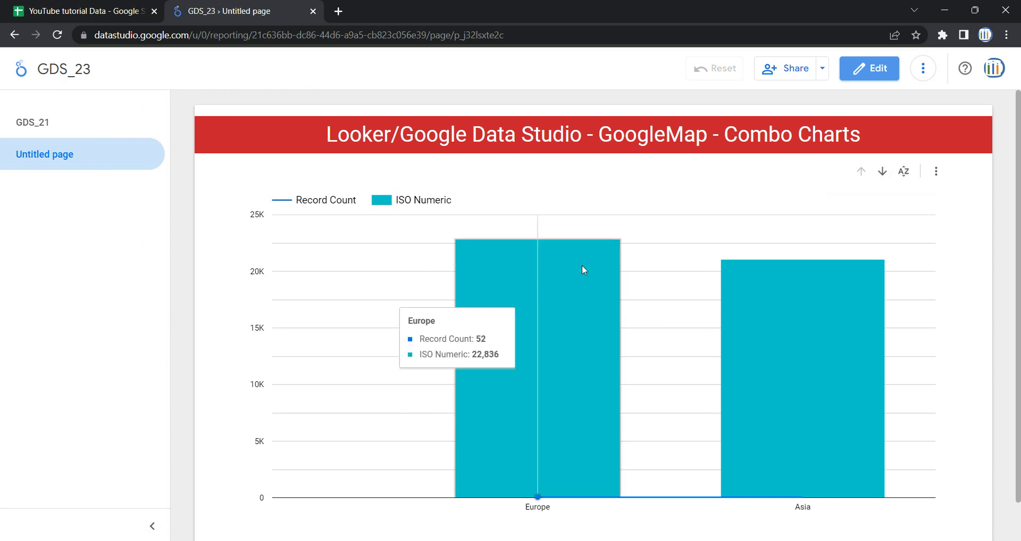
{"action": "left_click", "coordinate": [510, 300]}
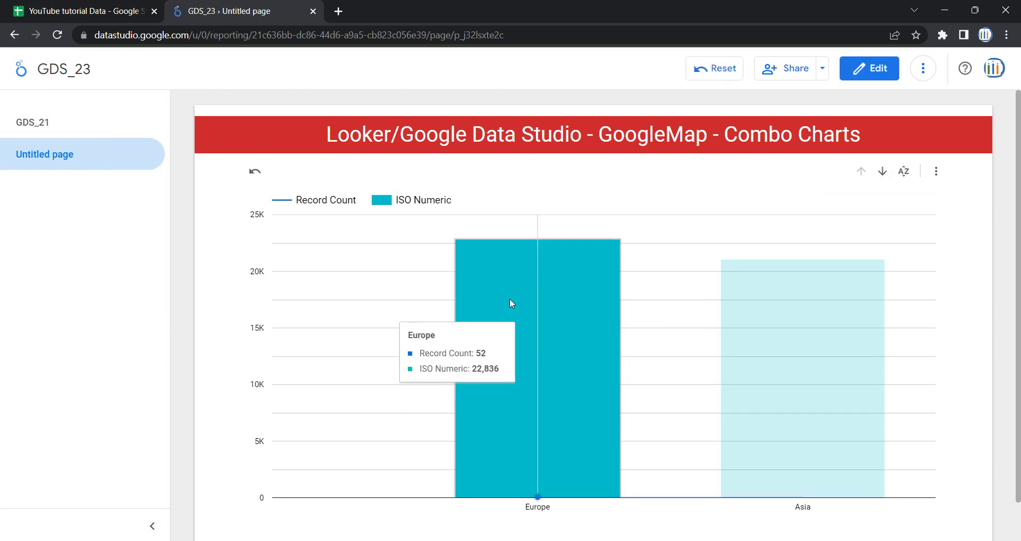
{"action": "left_click", "coordinate": [884, 172]}
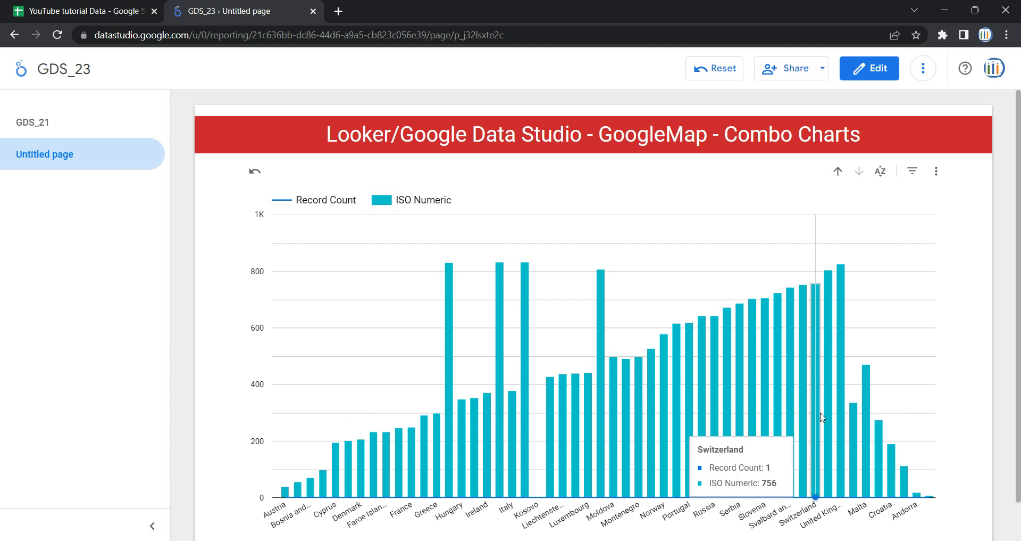
{"action": "left_click", "coordinate": [255, 171]}
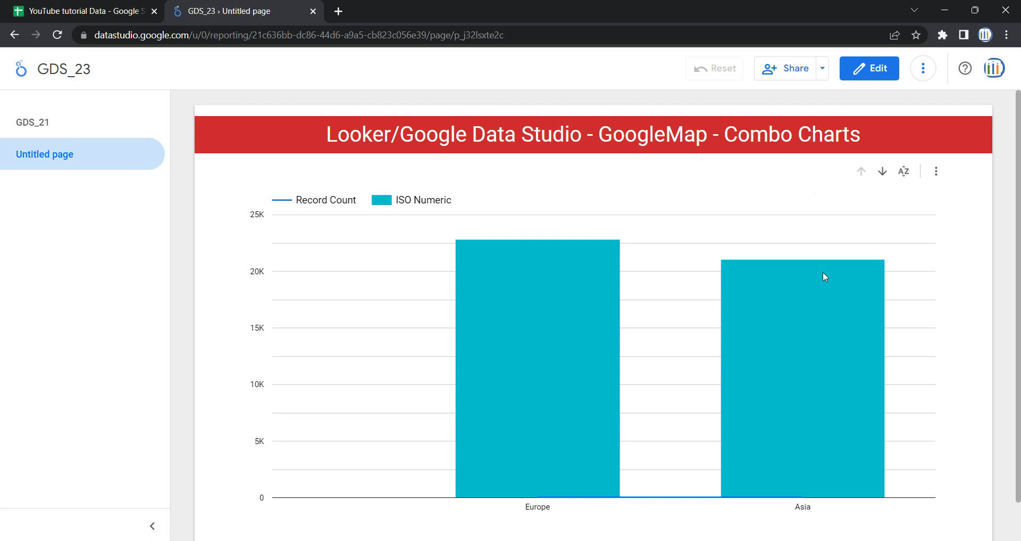
Step: Drill into Europe's countries and back, then into Asia's countries, and return to edit mode
{"action": "left_click", "coordinate": [767, 282]}
{"action": "left_click", "coordinate": [575, 301]}
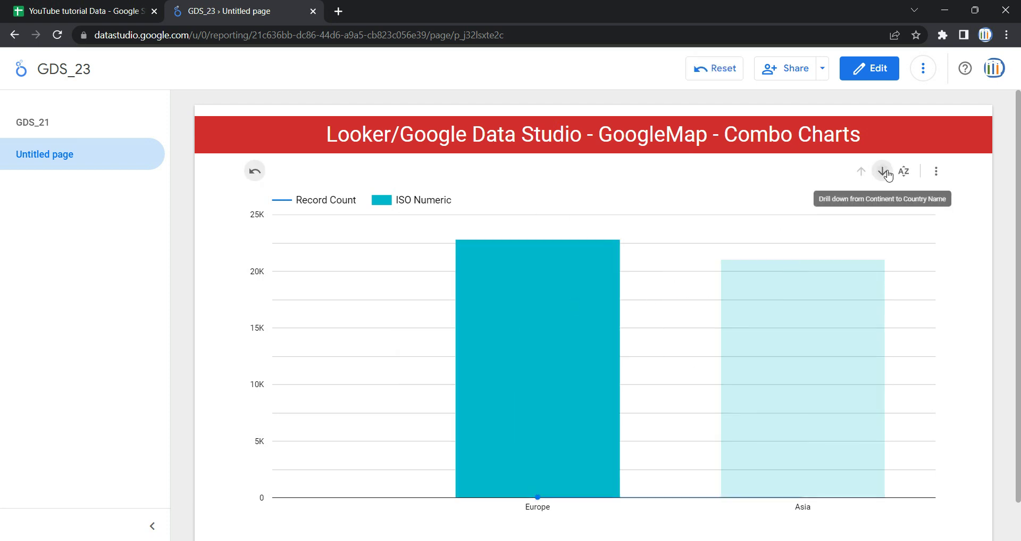
{"action": "left_click", "coordinate": [885, 173]}
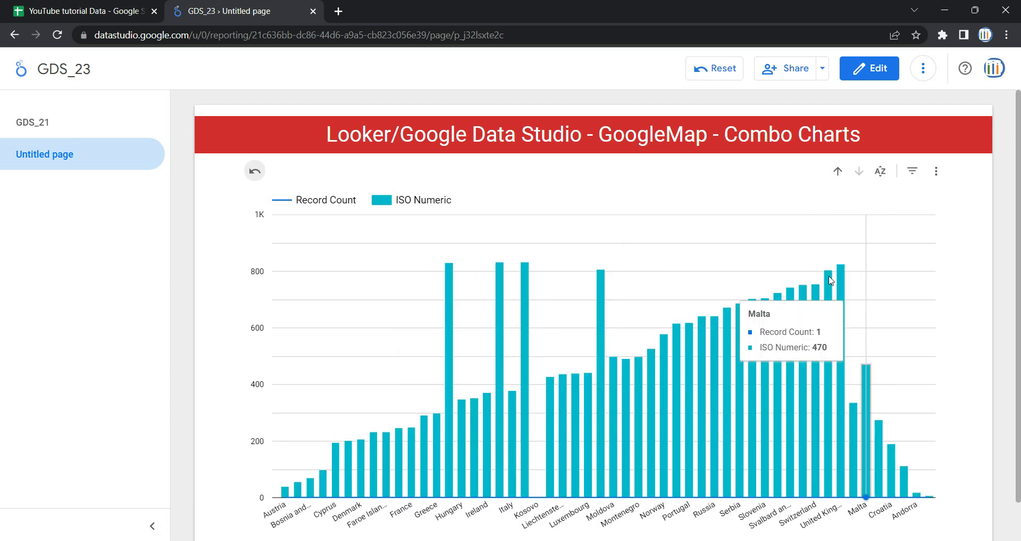
{"action": "left_click", "coordinate": [838, 172]}
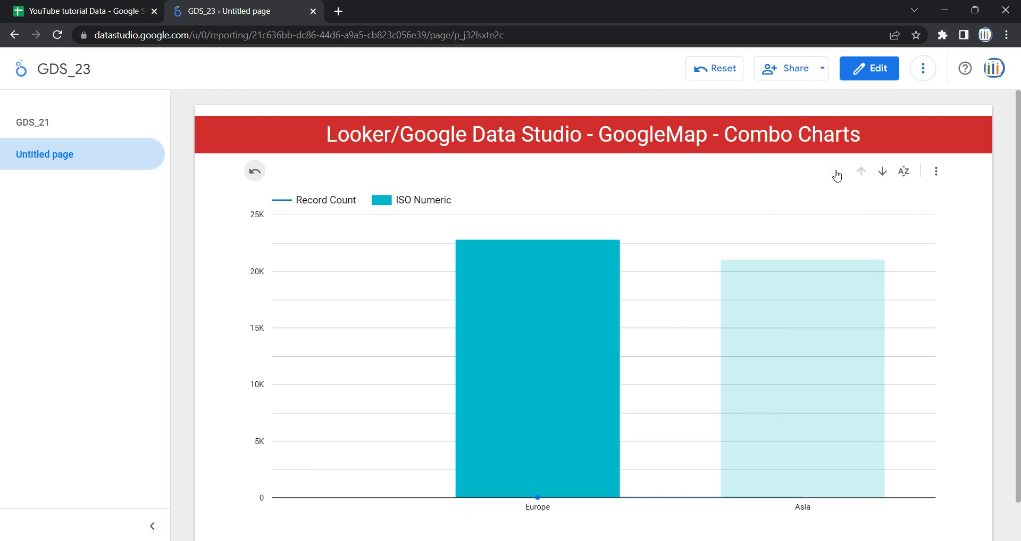
{"action": "left_click", "coordinate": [822, 367]}
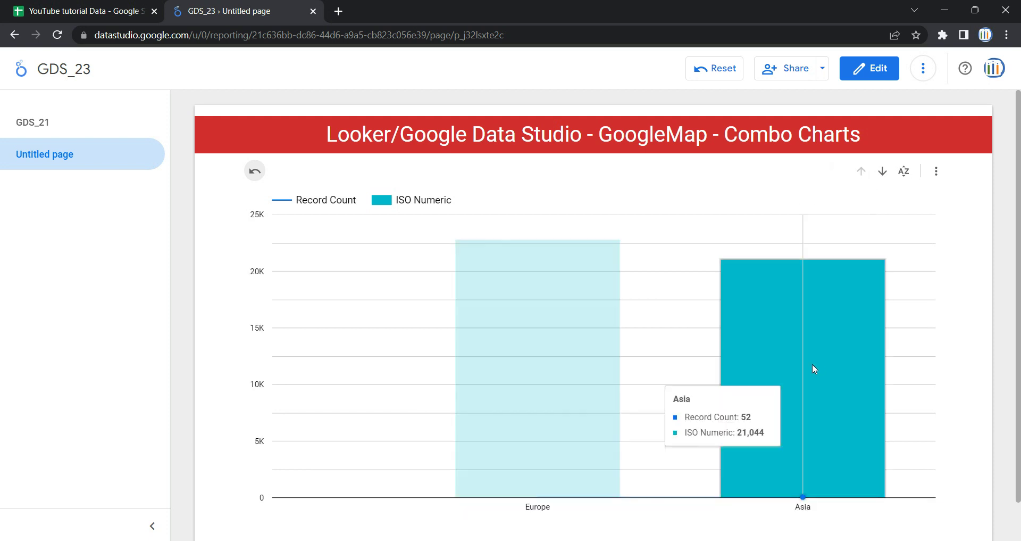
{"action": "left_click", "coordinate": [886, 173]}
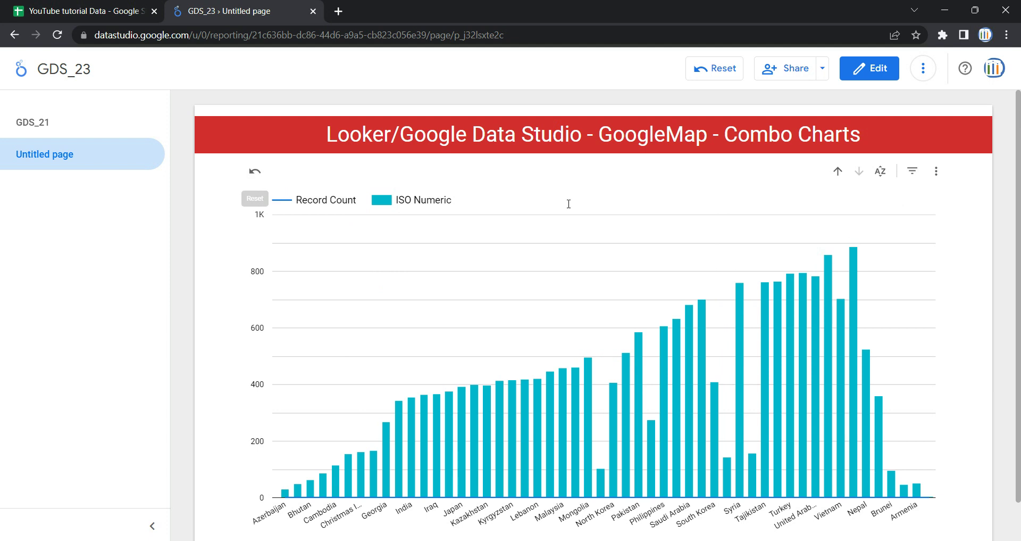
{"action": "left_click", "coordinate": [870, 68]}
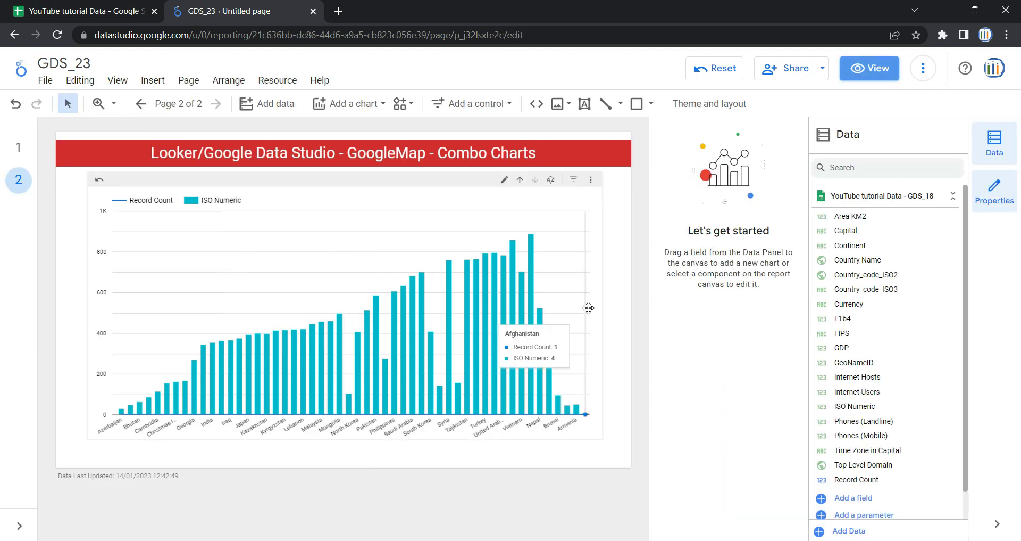
Step: Swap the combo chart's Record Count metric for Phones (Mobile)
{"action": "left_click", "coordinate": [410, 179]}
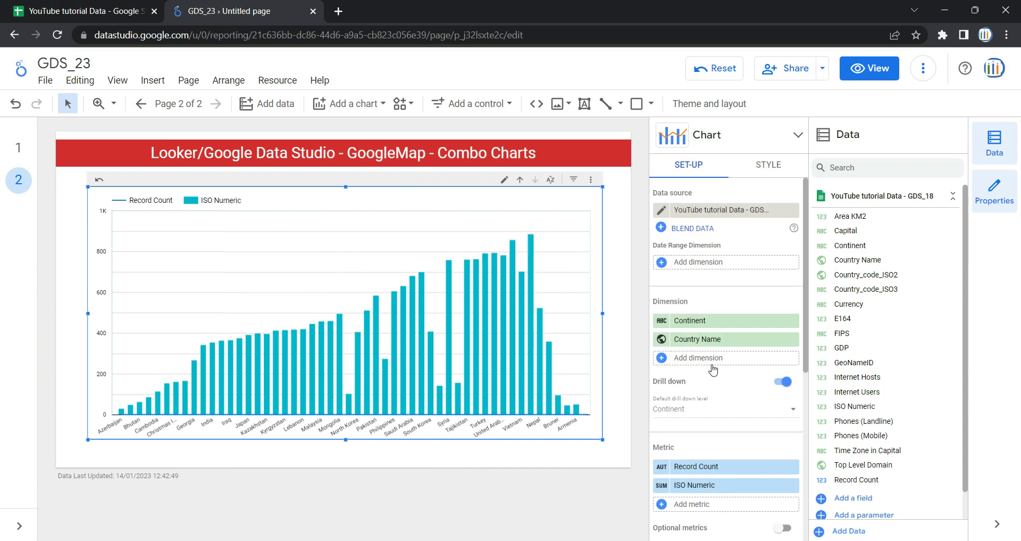
{"action": "scroll", "coordinate": [712, 367], "scroll_direction": "down", "scroll_amount": 1}
{"action": "scroll", "coordinate": [719, 376], "scroll_direction": "down", "scroll_amount": 3}
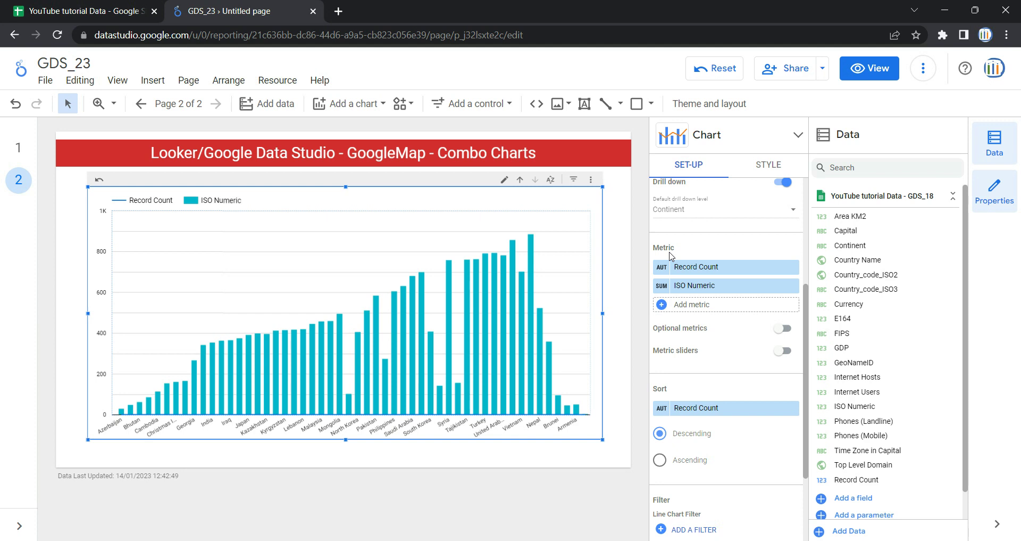
{"action": "left_click", "coordinate": [697, 270]}
{"action": "scroll", "coordinate": [732, 343], "scroll_direction": "down", "scroll_amount": 2}
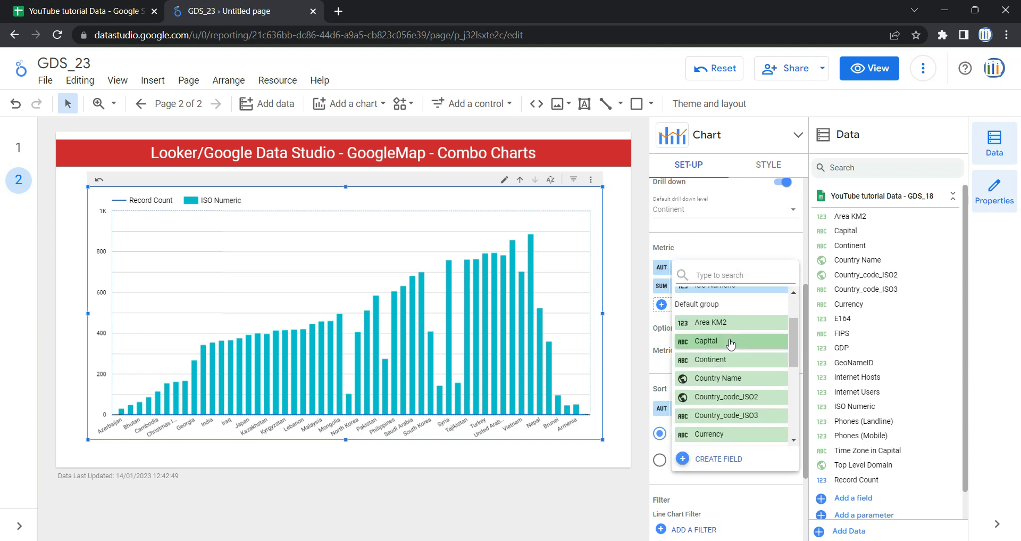
{"action": "scroll", "coordinate": [732, 343], "scroll_direction": "down", "scroll_amount": 5}
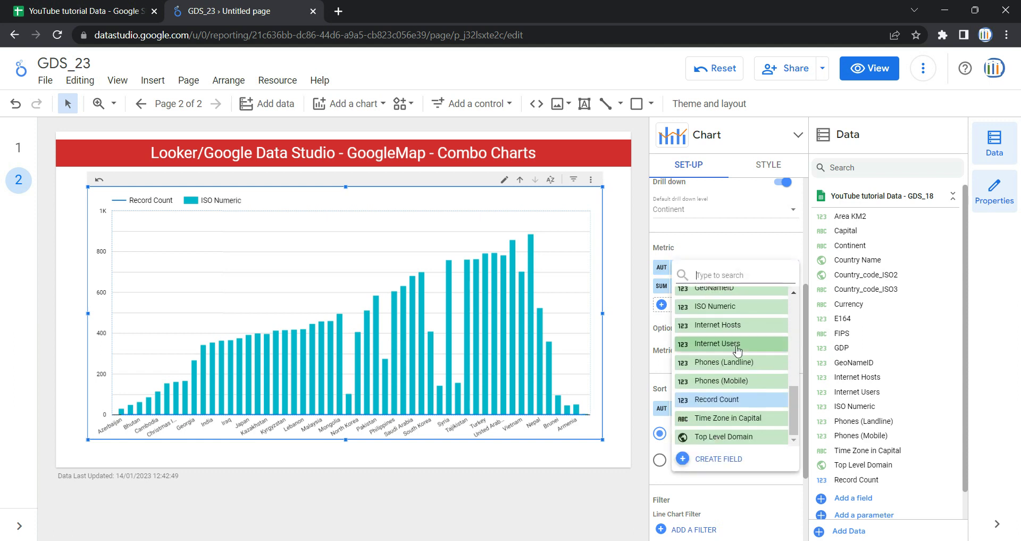
{"action": "left_click", "coordinate": [750, 381]}
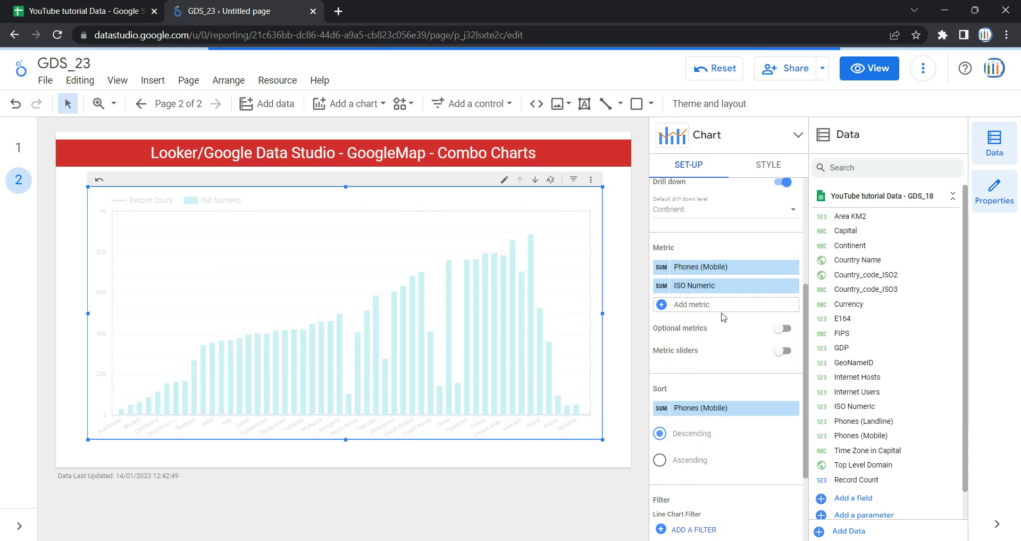
Step: Set Phones (Mobile) aggregation to Sum and reset the chart to the continent level
{"action": "left_click", "coordinate": [662, 269]}
{"action": "left_click", "coordinate": [576, 303]}
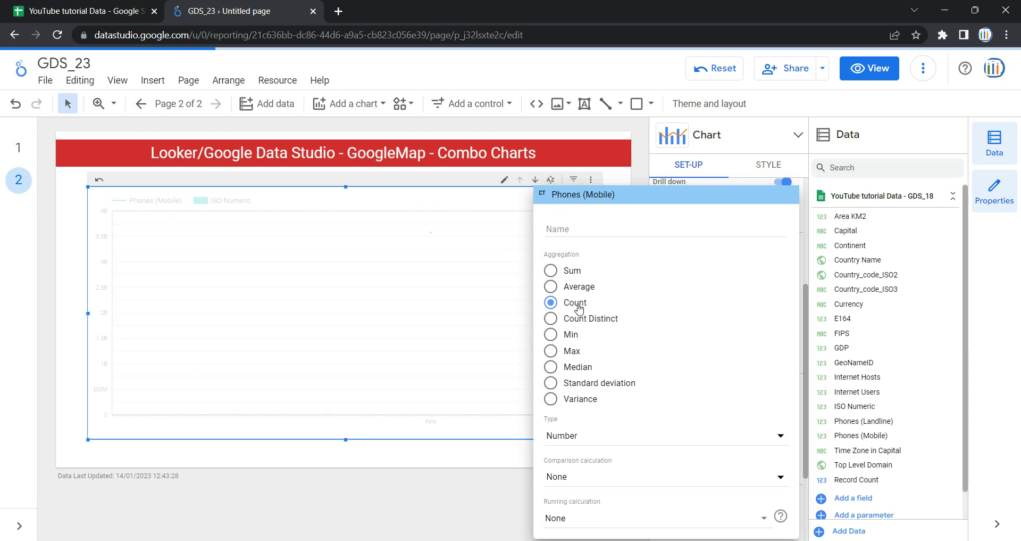
{"action": "key", "text": "Escape"}
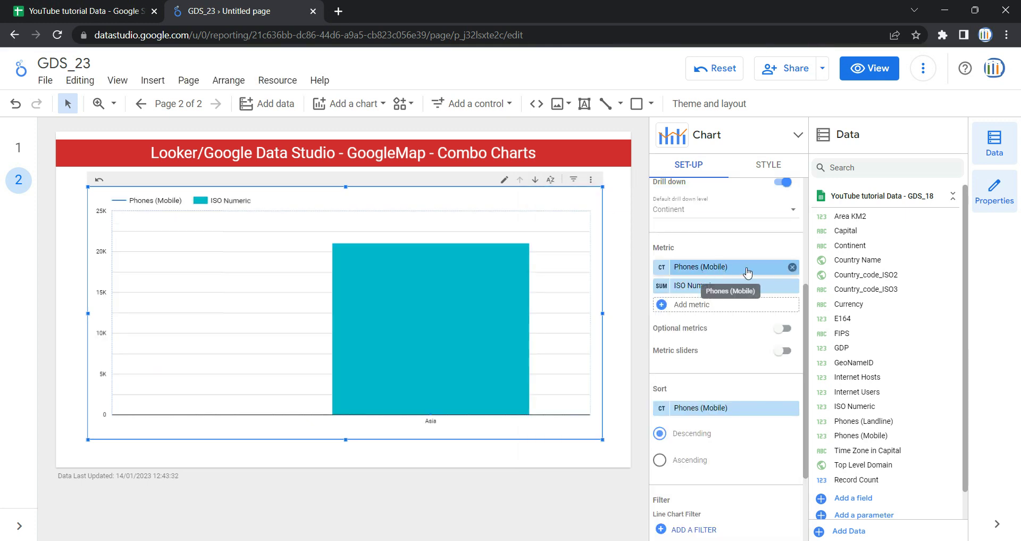
{"action": "mouse_move", "coordinate": [436, 304]}
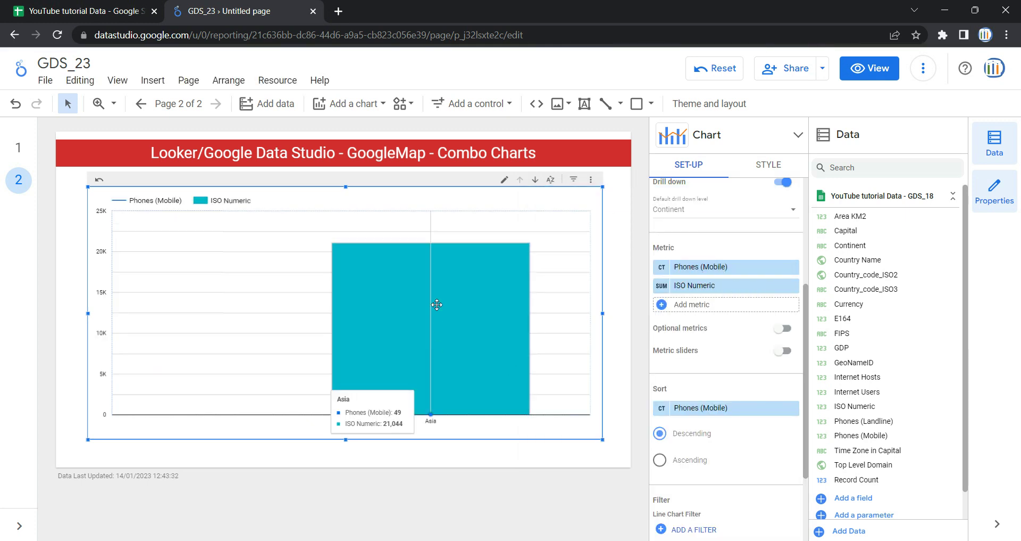
{"action": "scroll", "coordinate": [726, 298], "scroll_direction": "up", "scroll_amount": 2}
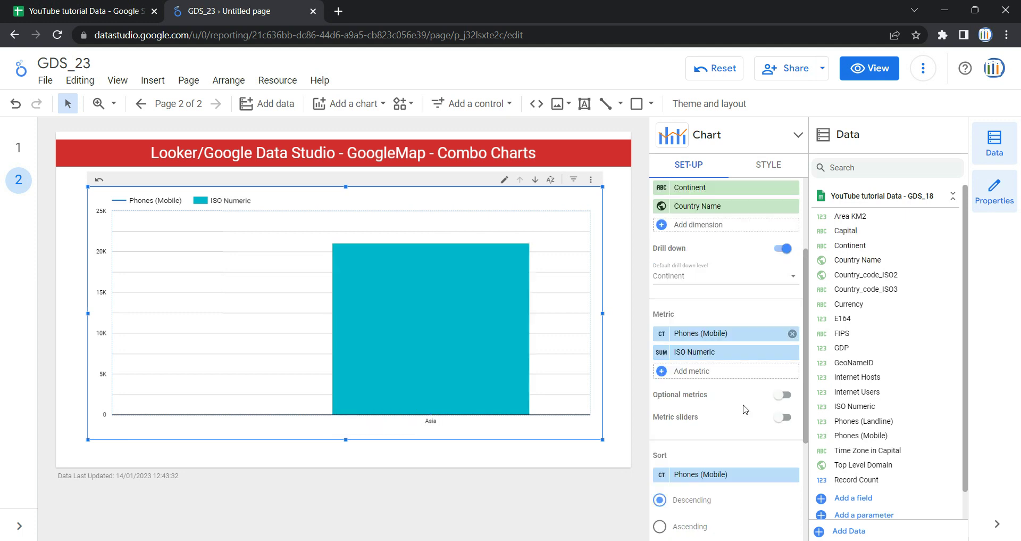
{"action": "left_click", "coordinate": [662, 335]}
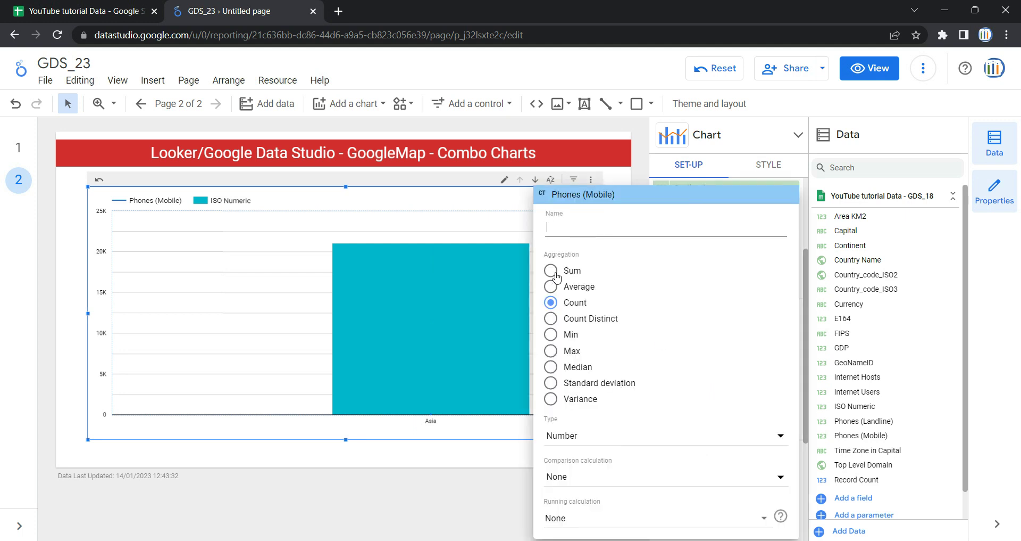
{"action": "left_click", "coordinate": [552, 270]}
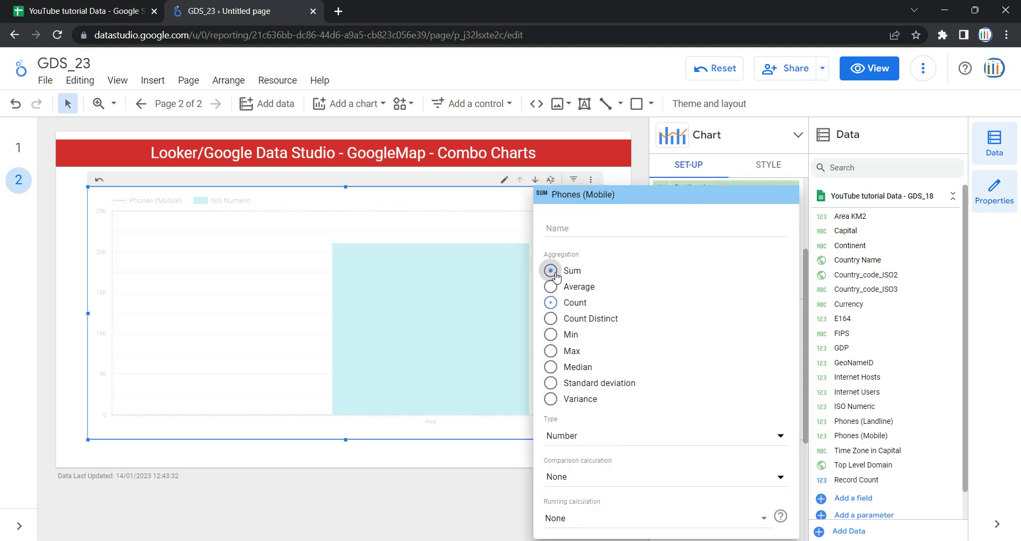
{"action": "left_click", "coordinate": [431, 474]}
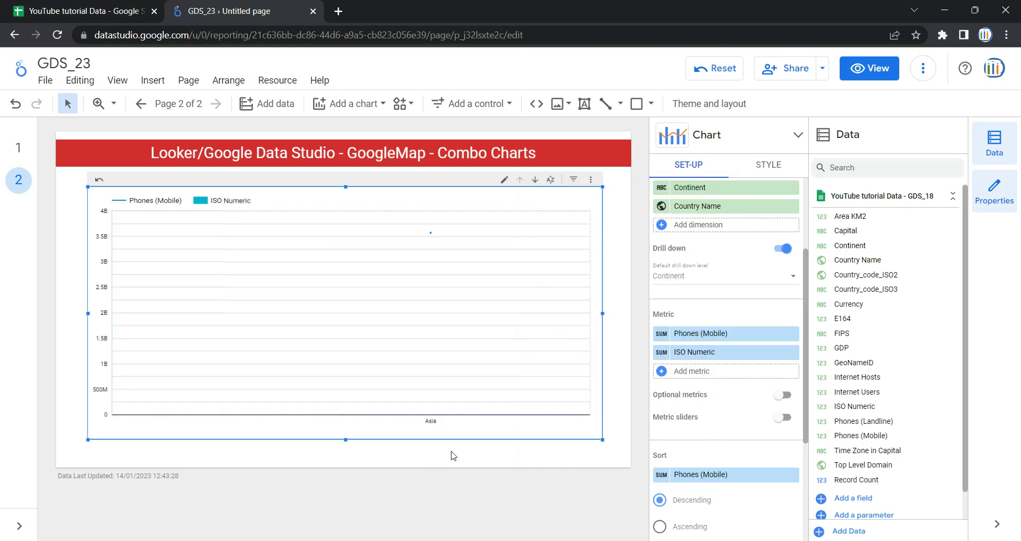
{"action": "left_click", "coordinate": [95, 181]}
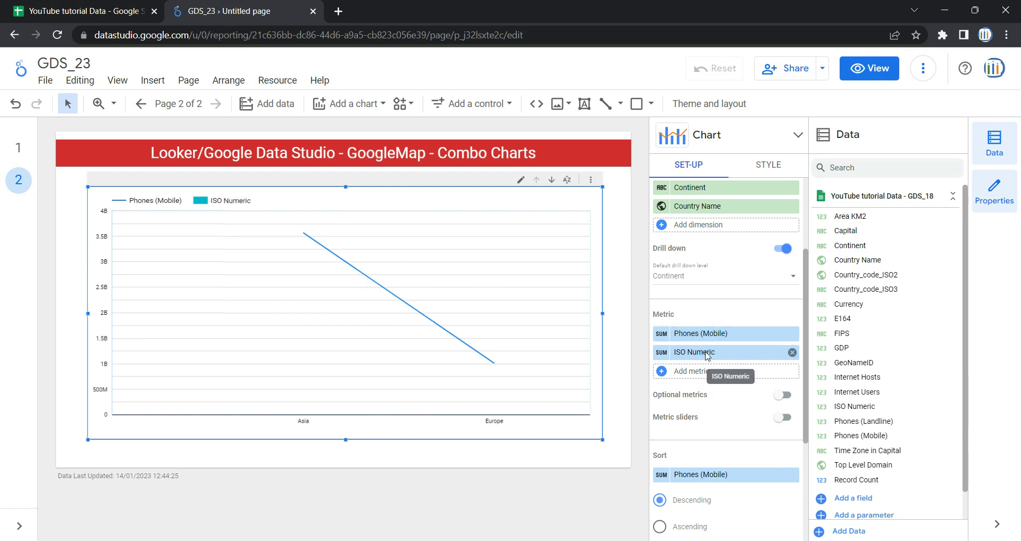
Step: Search 'La' in the field picker and replace ISO Numeric with Phones (Landline)
{"action": "left_click", "coordinate": [707, 354]}
{"action": "scroll", "coordinate": [742, 460], "scroll_direction": "down", "scroll_amount": 6}
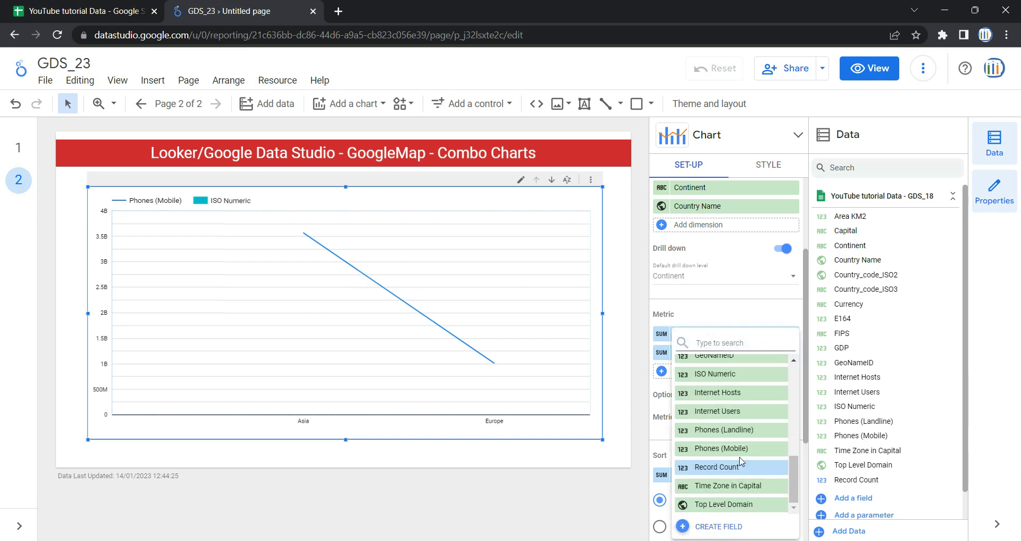
{"action": "scroll", "coordinate": [728, 429], "scroll_direction": "up", "scroll_amount": 1}
{"action": "scroll", "coordinate": [729, 429], "scroll_direction": "up", "scroll_amount": 4}
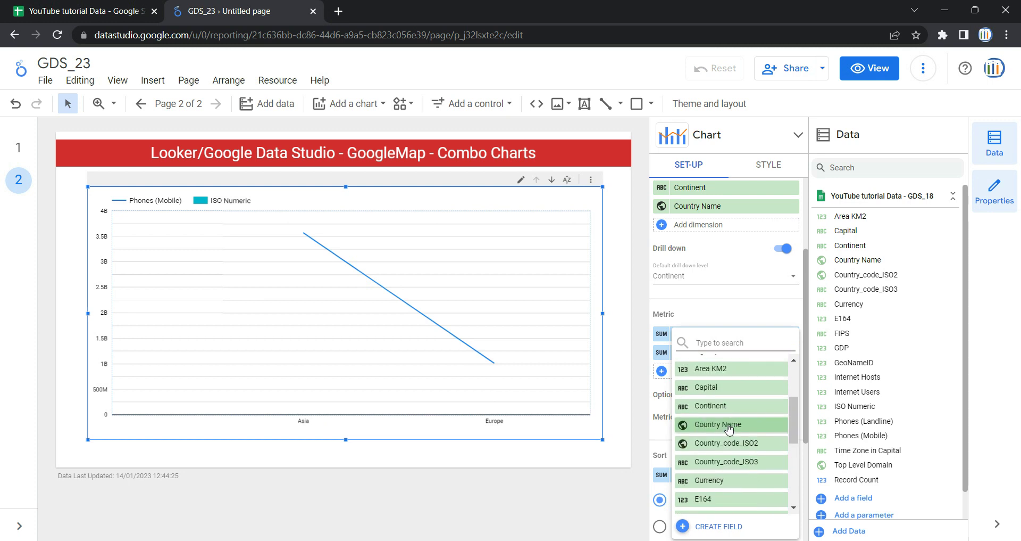
{"action": "type", "text": "L"}
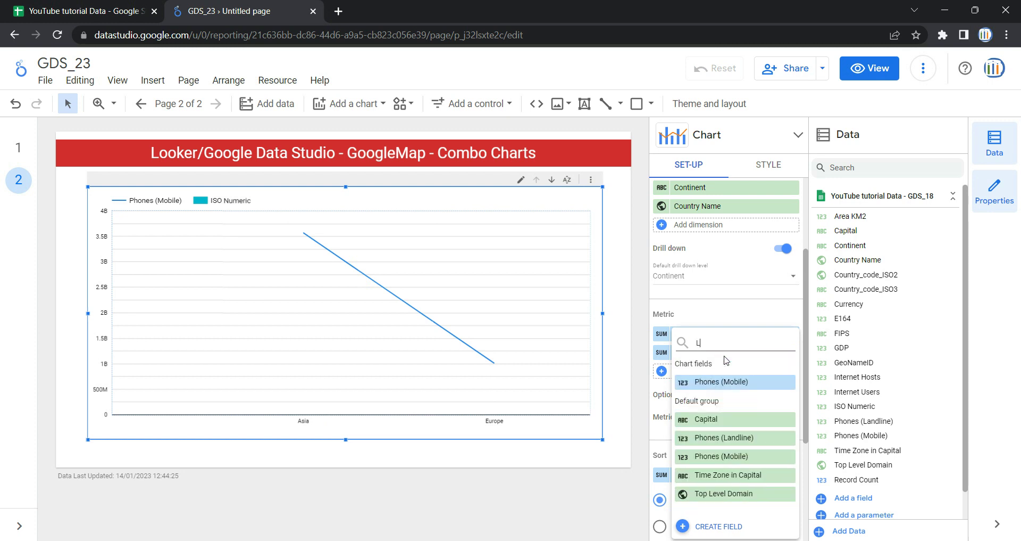
{"action": "type", "text": "an"}
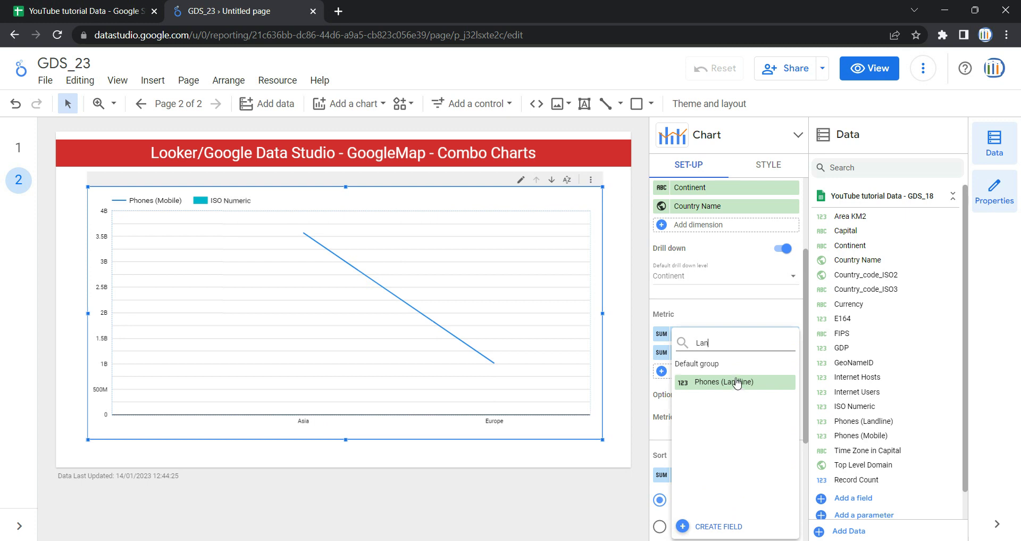
{"action": "left_click", "coordinate": [737, 382]}
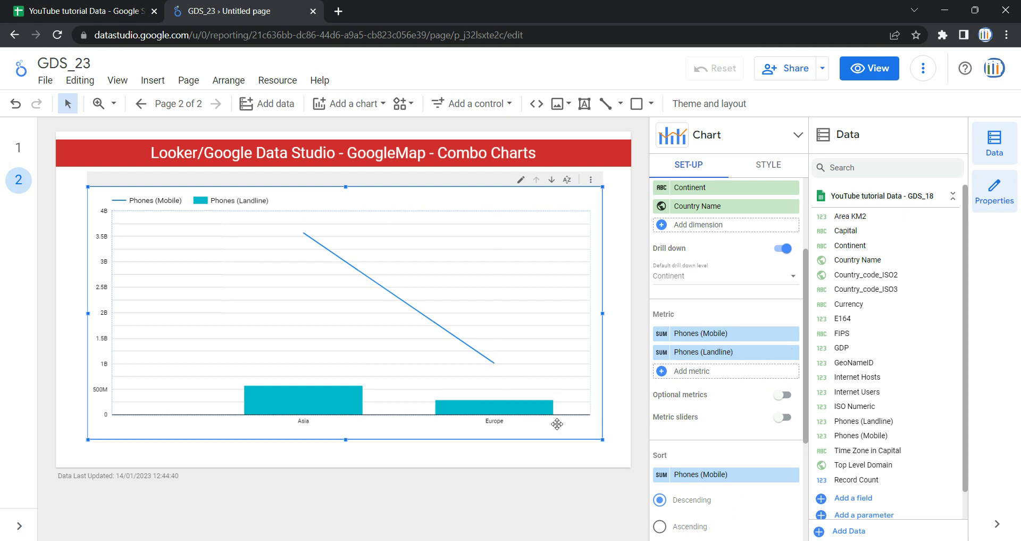
{"action": "mouse_move", "coordinate": [312, 403]}
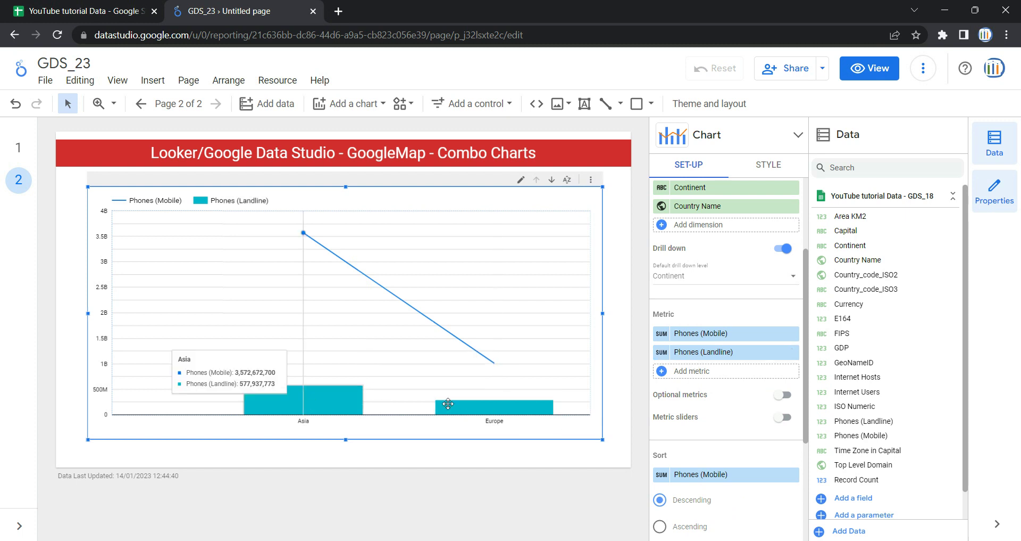
{"action": "mouse_move", "coordinate": [481, 403]}
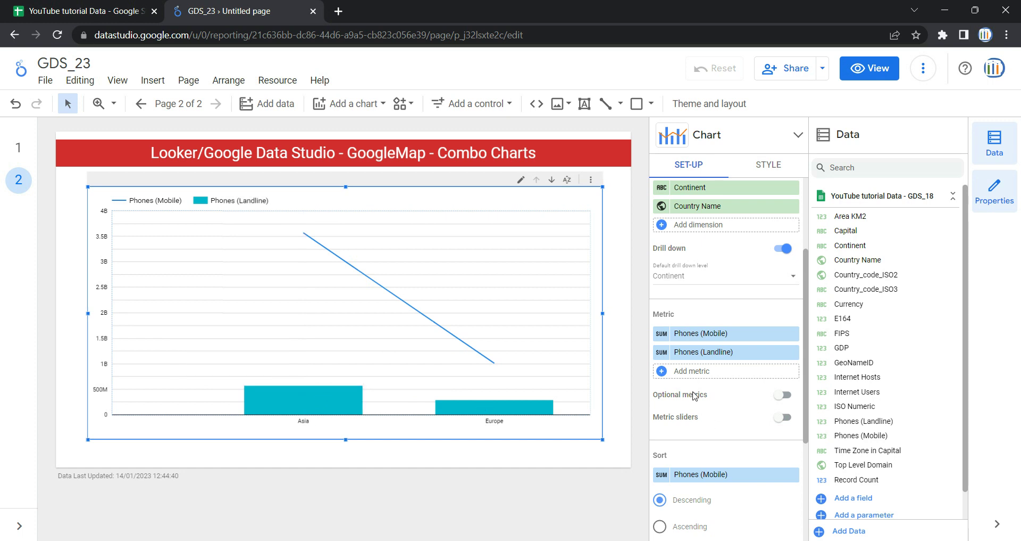
Step: Enable optional metrics on the combo chart and add Internet Users as one
{"action": "left_click", "coordinate": [788, 396]}
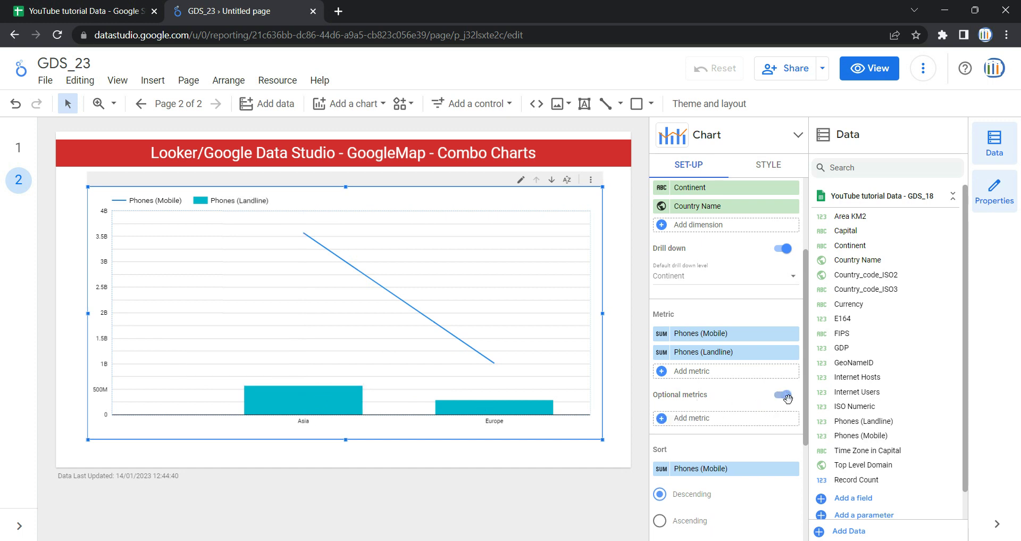
{"action": "left_click", "coordinate": [763, 426]}
{"action": "scroll", "coordinate": [760, 452], "scroll_direction": "down", "scroll_amount": 5}
{"action": "scroll", "coordinate": [760, 455], "scroll_direction": "down", "scroll_amount": 3}
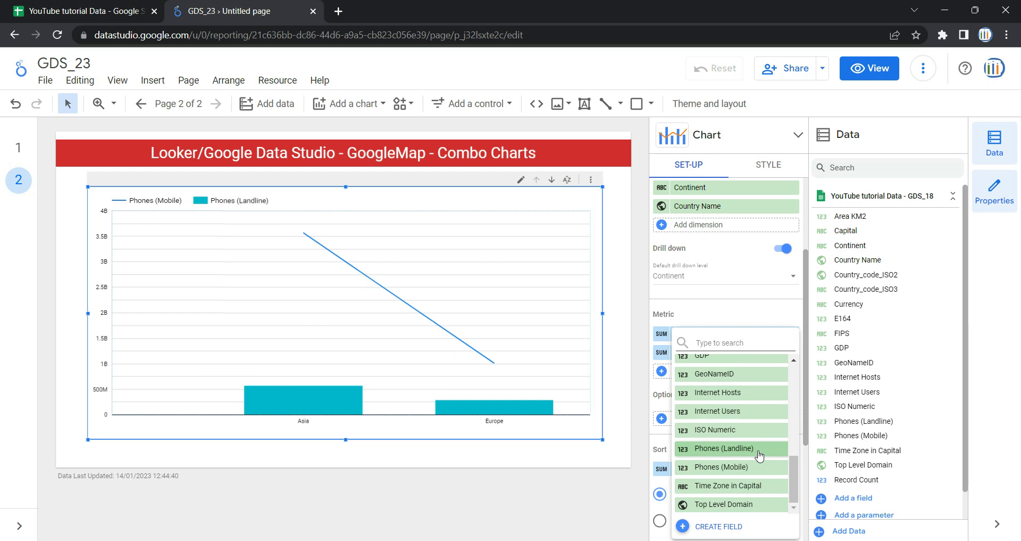
{"action": "left_click", "coordinate": [746, 411]}
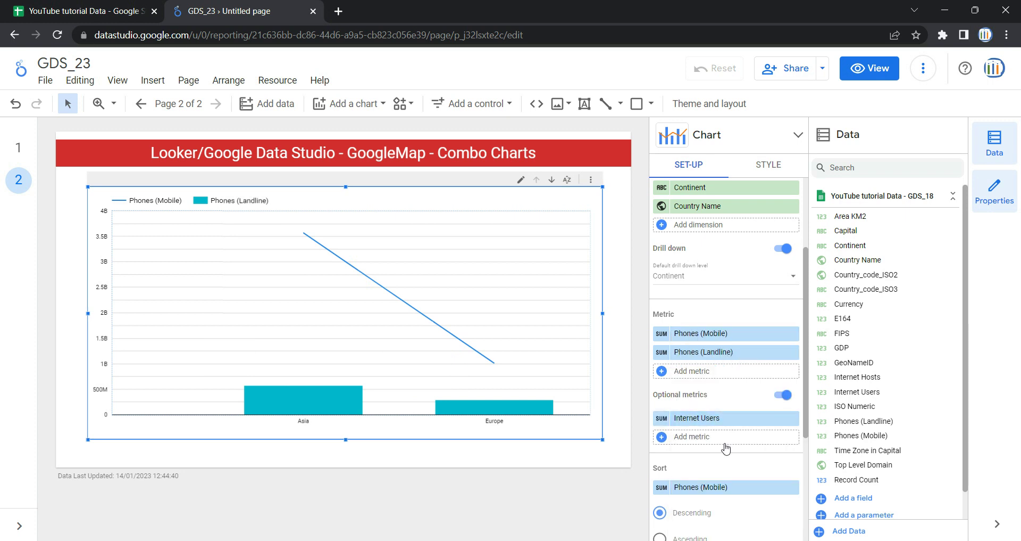
{"action": "scroll", "coordinate": [745, 441], "scroll_direction": "down", "scroll_amount": 3}
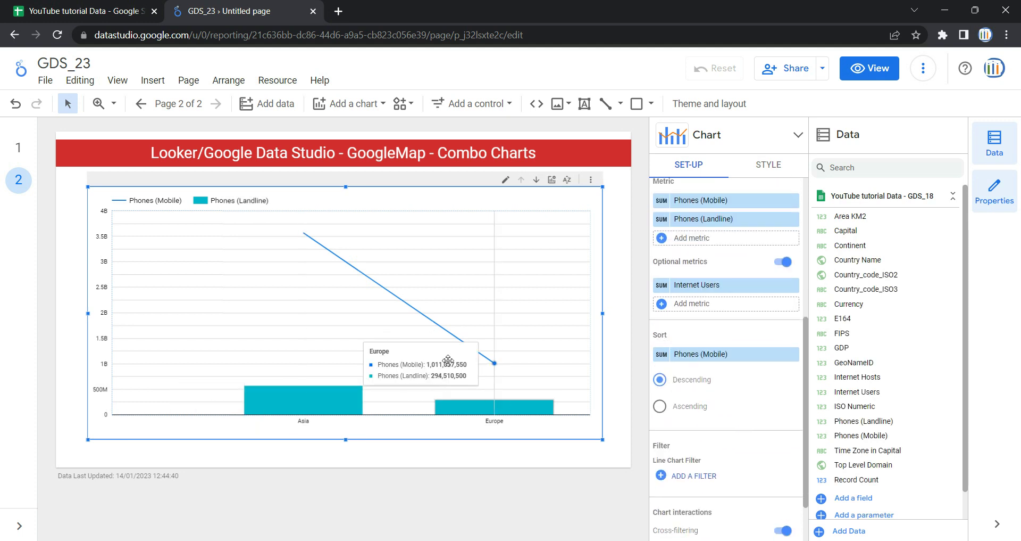
Step: Set the chart's Phones (Mobile) sort to Ascending, putting Europe before Asia
{"action": "left_click", "coordinate": [701, 356]}
{"action": "left_click", "coordinate": [664, 335]}
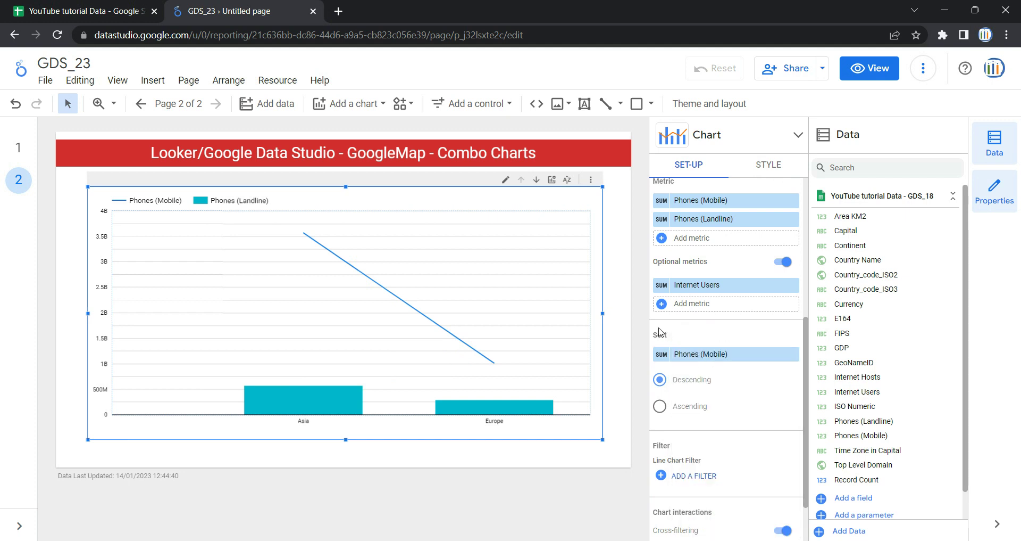
{"action": "left_click", "coordinate": [662, 407]}
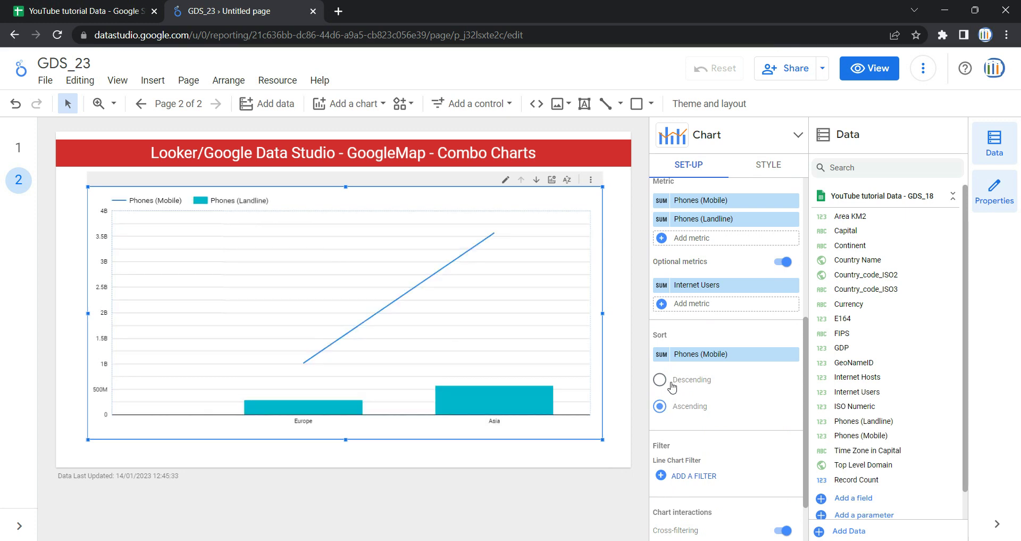
{"action": "scroll", "coordinate": [722, 406], "scroll_direction": "down", "scroll_amount": 1}
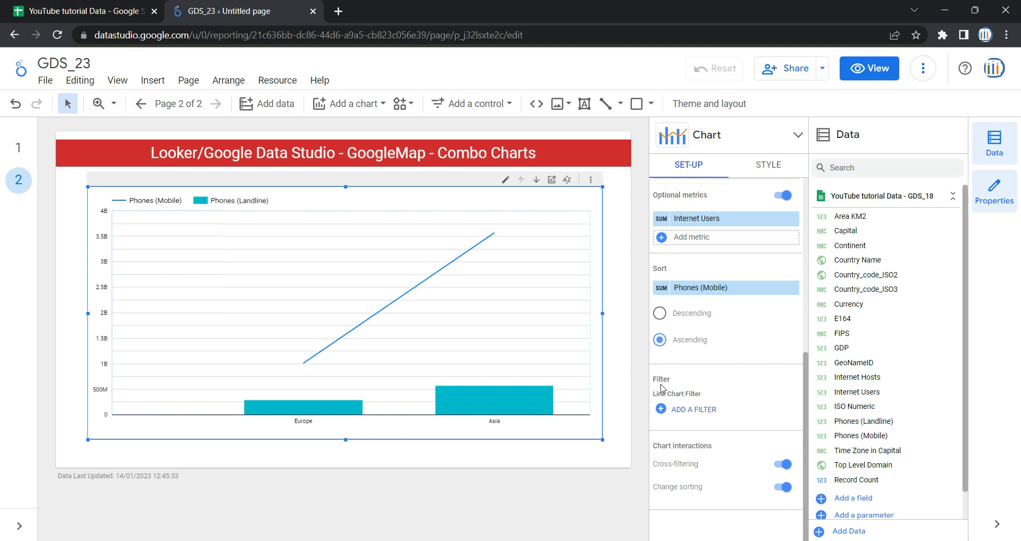
Step: Create a new chart filter set to Exclude matching rows
{"action": "left_click", "coordinate": [684, 409]}
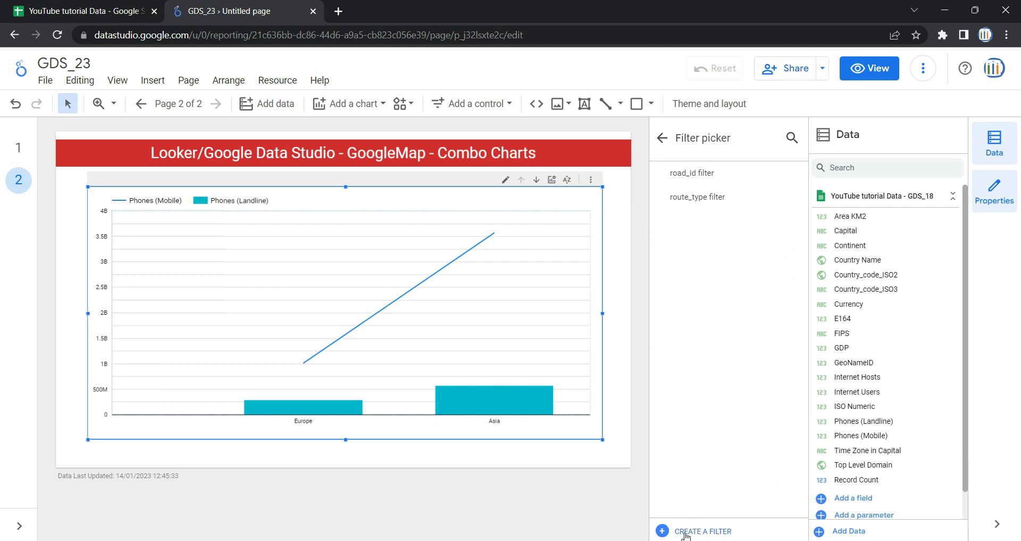
{"action": "left_click", "coordinate": [702, 532]}
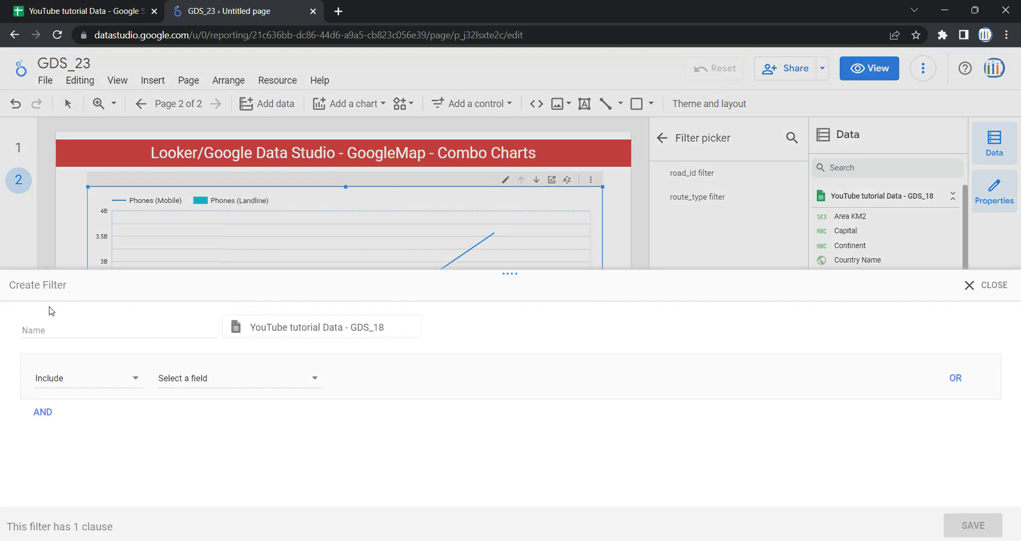
{"action": "left_click", "coordinate": [134, 329]}
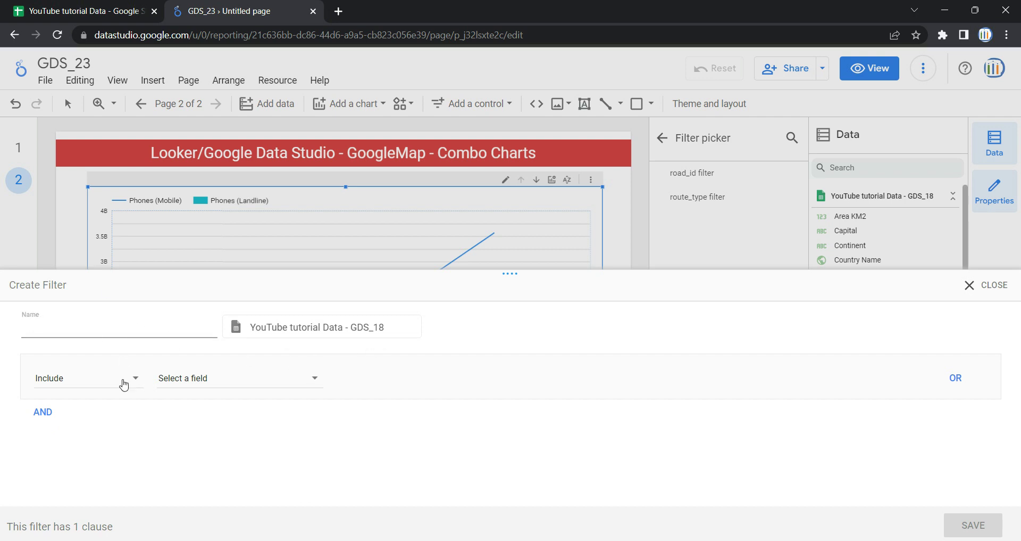
{"action": "left_click", "coordinate": [124, 382]}
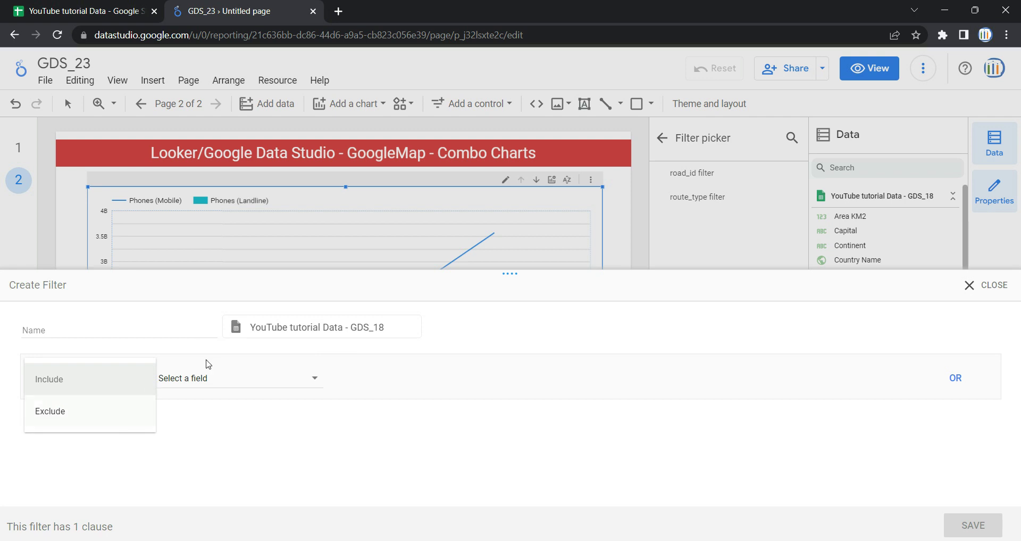
{"action": "left_click", "coordinate": [208, 361]}
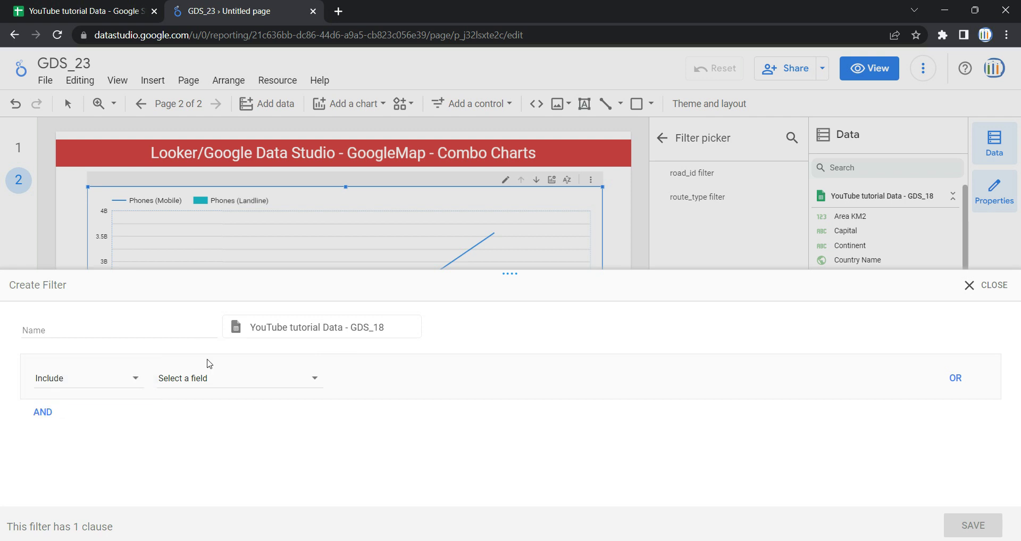
{"action": "left_click", "coordinate": [103, 388]}
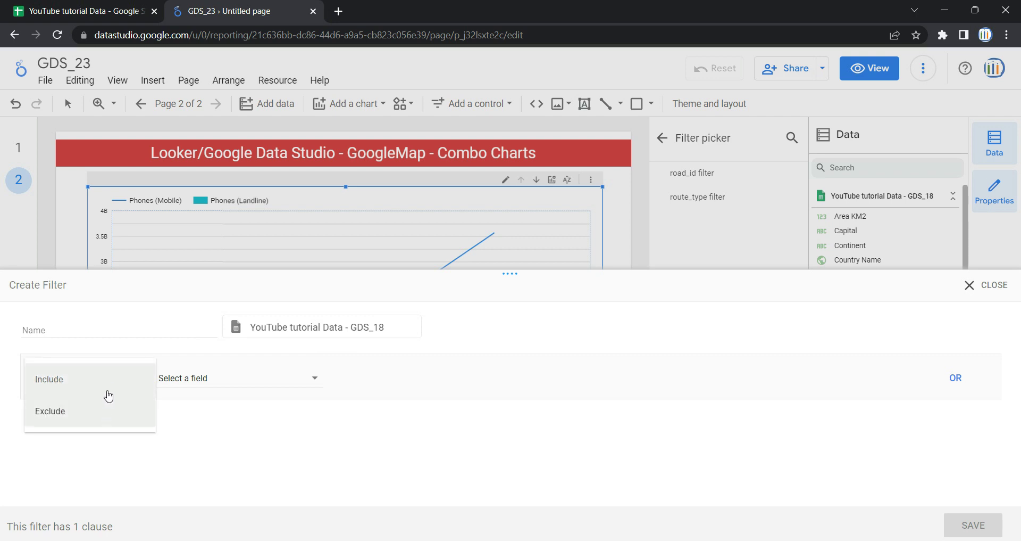
{"action": "left_click", "coordinate": [104, 411]}
Step: Set the filter condition to Country Name equal to India and save it
{"action": "left_click", "coordinate": [251, 380]}
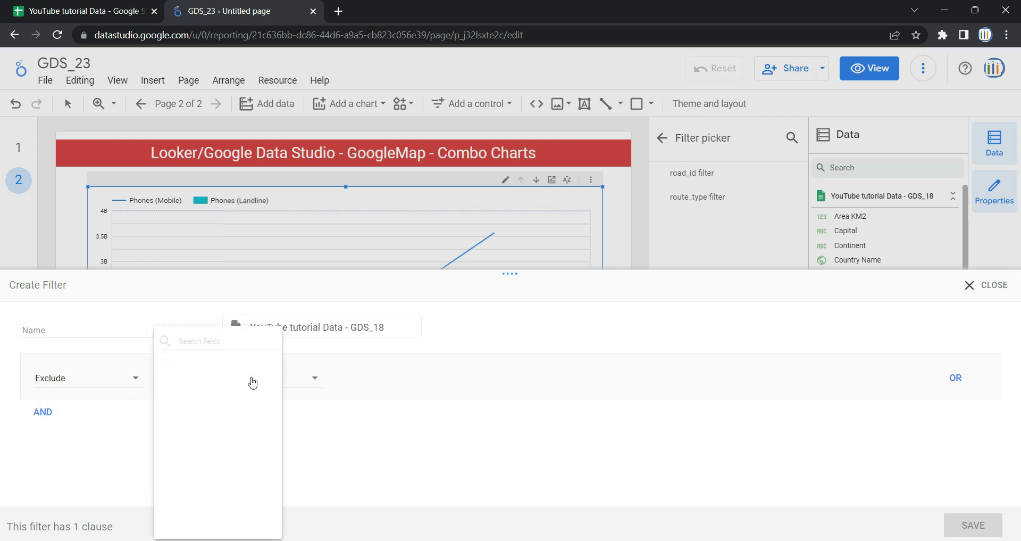
{"action": "left_click", "coordinate": [67, 382]}
{"action": "left_click", "coordinate": [266, 380]}
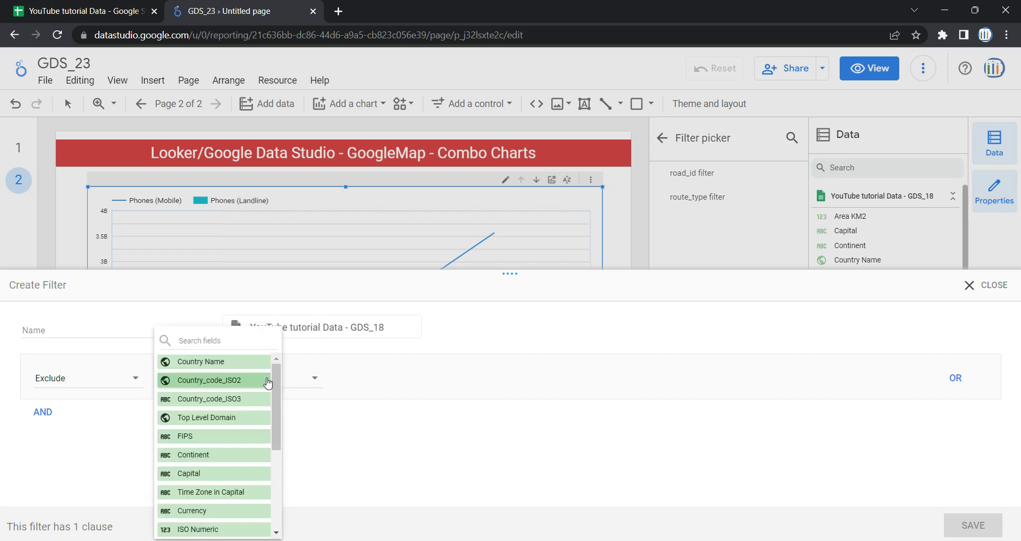
{"action": "left_click", "coordinate": [221, 363]}
{"action": "left_click", "coordinate": [366, 378]}
{"action": "left_click", "coordinate": [392, 333]}
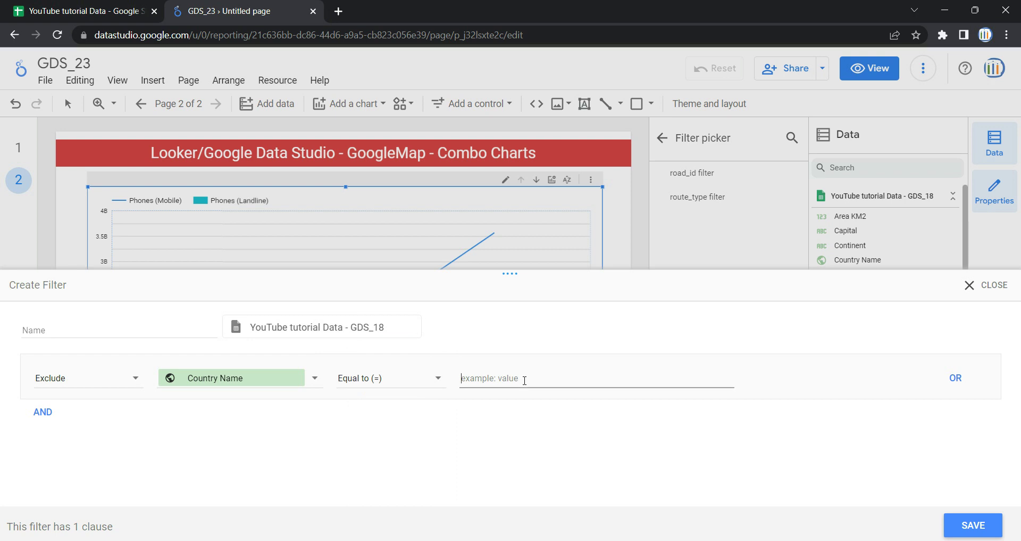
{"action": "type", "text": "India"}
{"action": "left_click", "coordinate": [972, 527]}
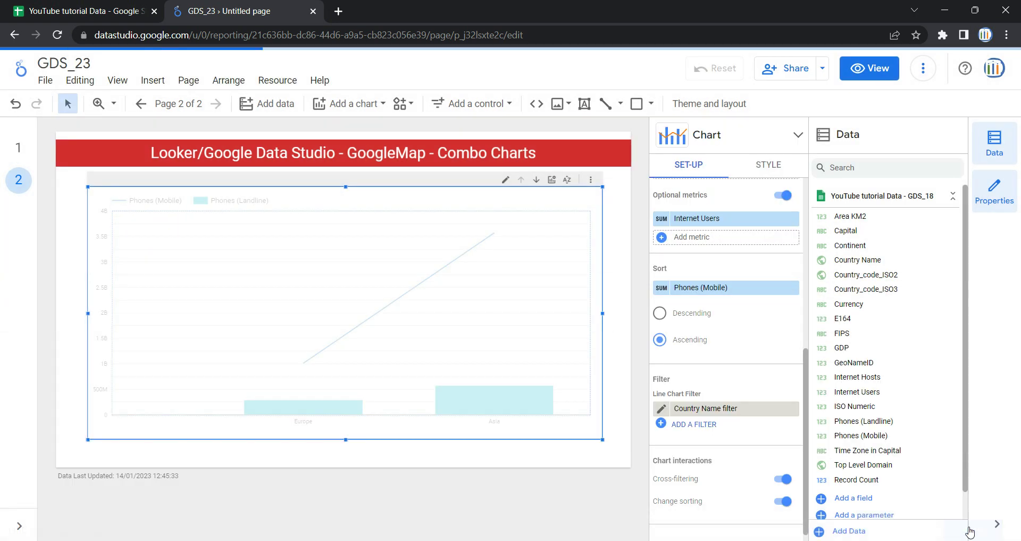
{"action": "mouse_move", "coordinate": [431, 357]}
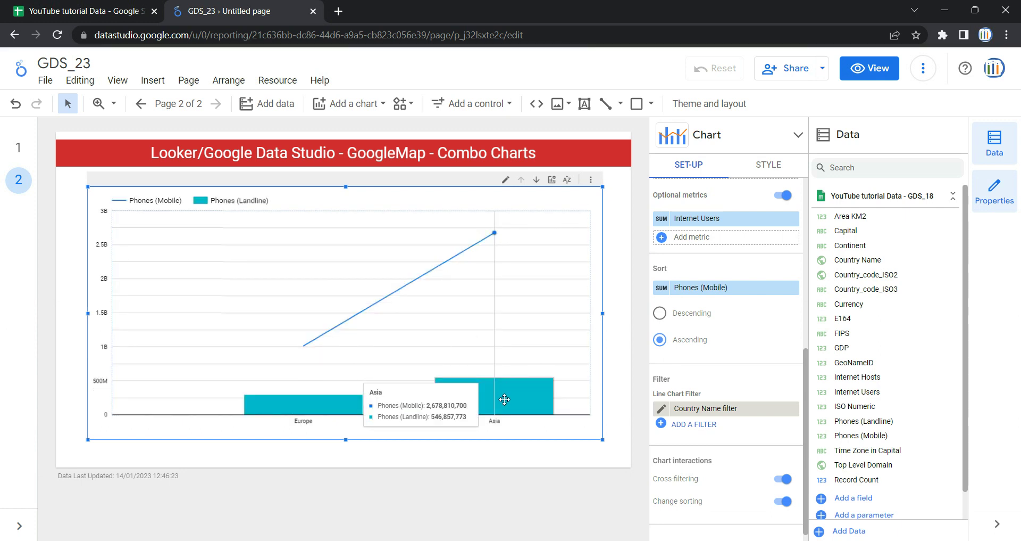
{"action": "scroll", "coordinate": [756, 415], "scroll_direction": "down", "scroll_amount": 1}
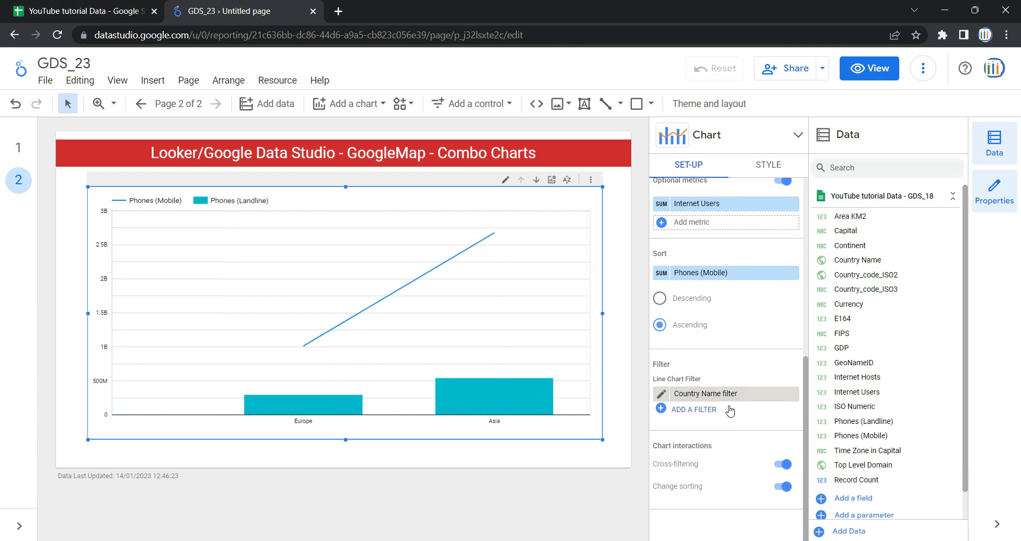
Step: Remove the Country Name filter from the combo chart
{"action": "left_click", "coordinate": [793, 394]}
{"action": "mouse_move", "coordinate": [467, 361]}
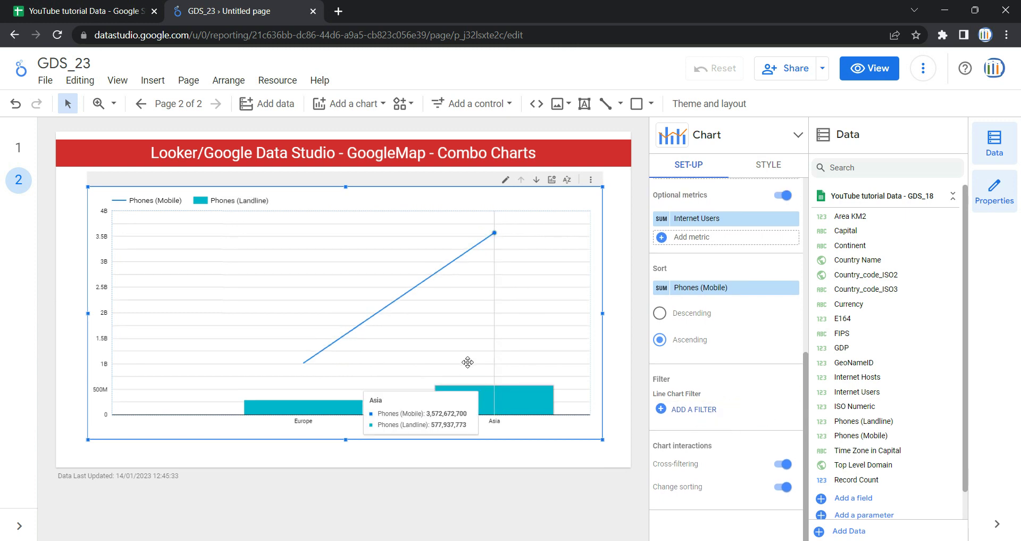
{"action": "scroll", "coordinate": [707, 421], "scroll_direction": "up", "scroll_amount": 6}
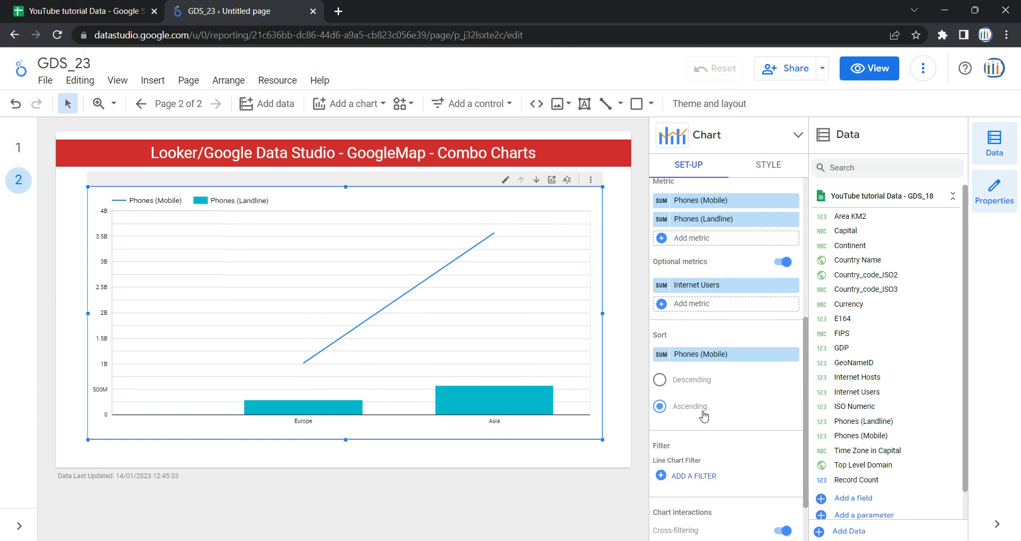
Step: Drill the combo chart down from continents to individual countries, Vatican through India
{"action": "left_click", "coordinate": [766, 165]}
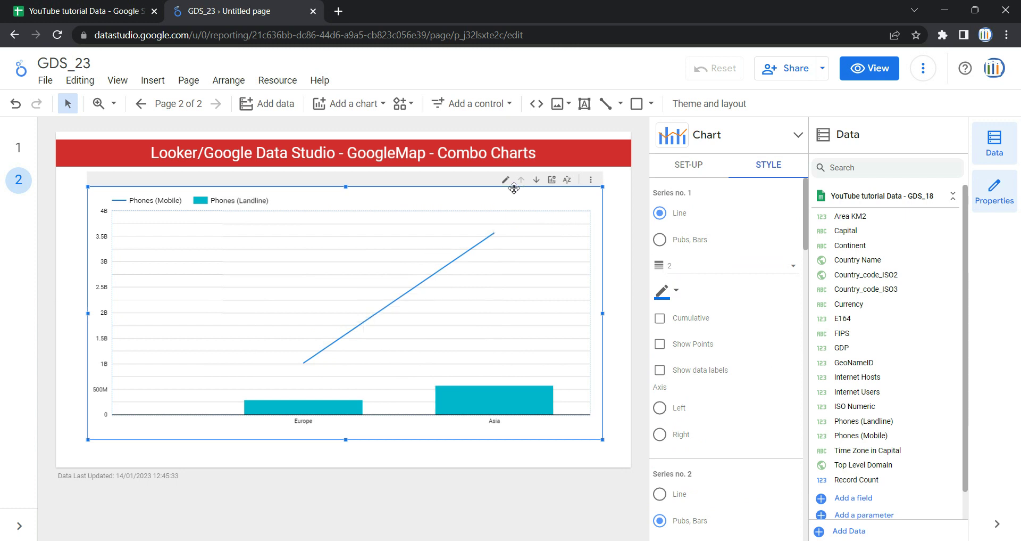
{"action": "left_click", "coordinate": [535, 179]}
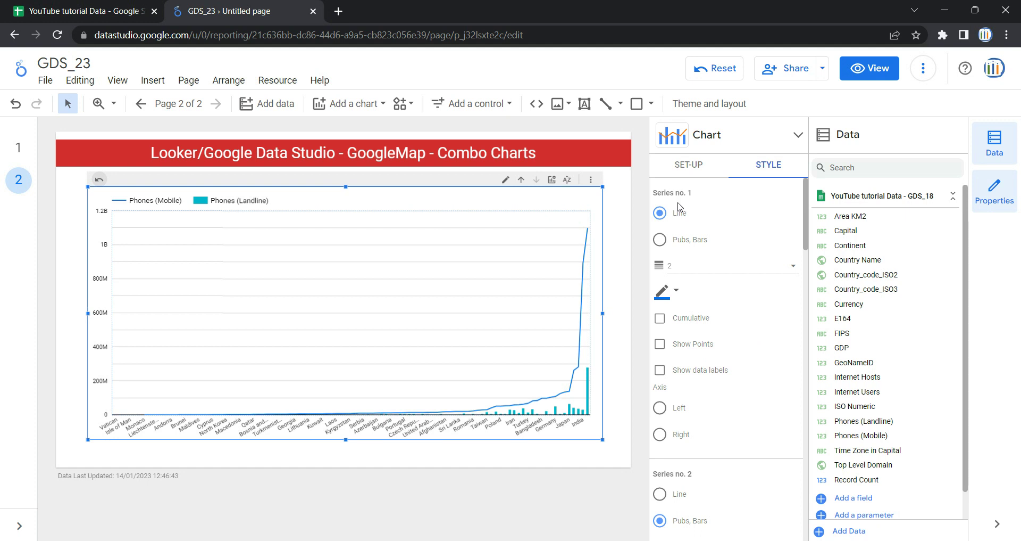
{"action": "left_click", "coordinate": [689, 164]}
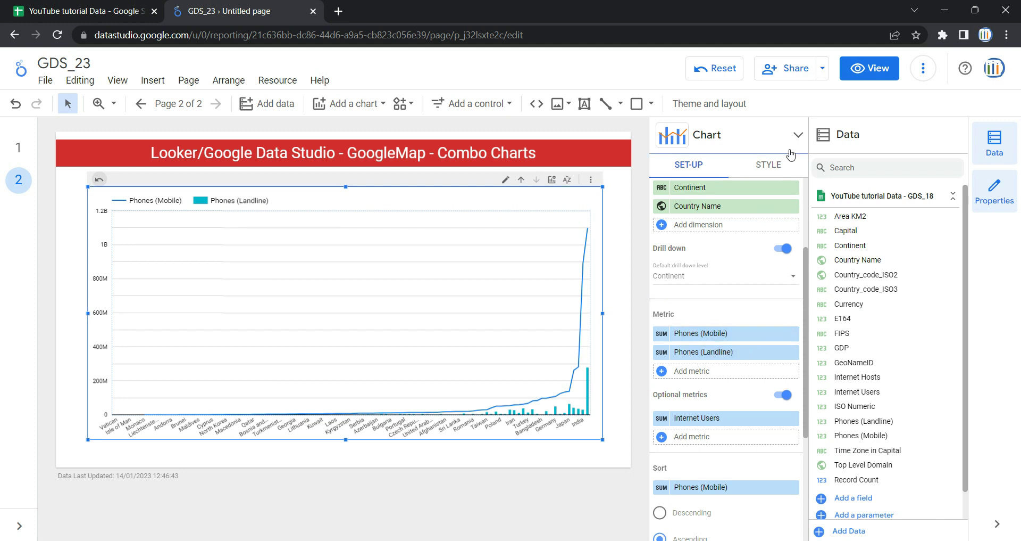
{"action": "left_click", "coordinate": [769, 164]}
{"action": "scroll", "coordinate": [690, 198], "scroll_direction": "up", "scroll_amount": 3}
{"action": "mouse_move", "coordinate": [583, 255]}
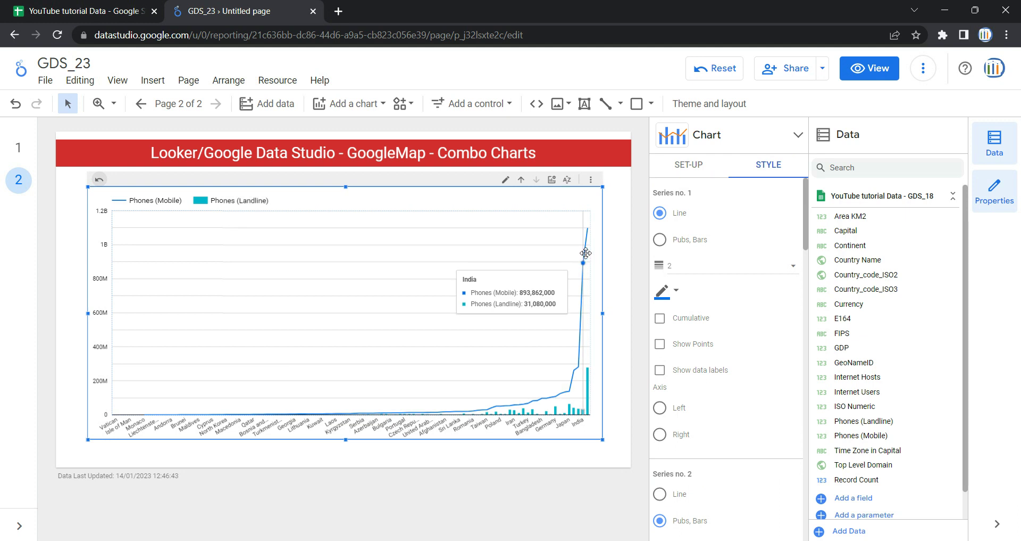
Step: Style Series 1 Phones (Mobile) as a red, weight-4 cumulative line
{"action": "left_click", "coordinate": [660, 240]}
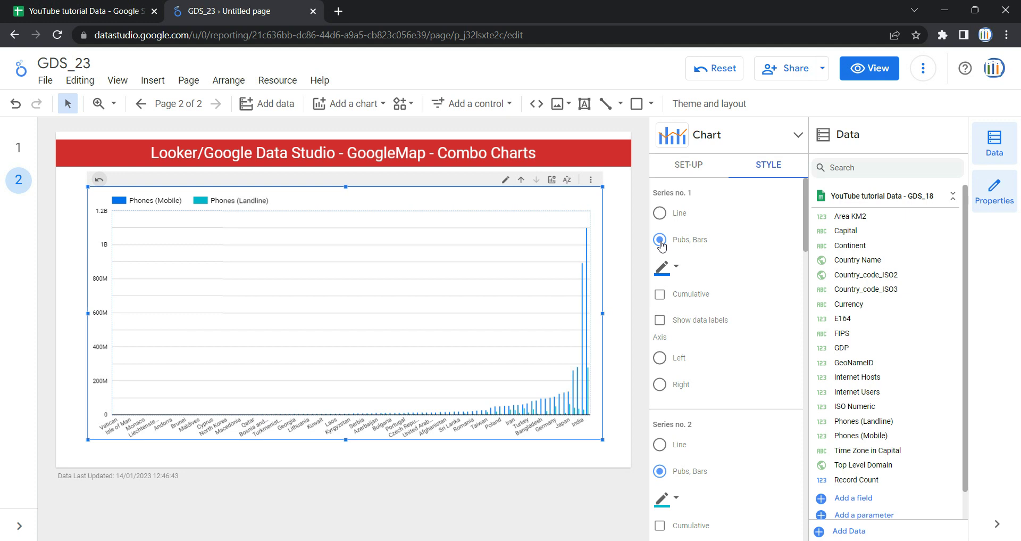
{"action": "left_click", "coordinate": [660, 213]}
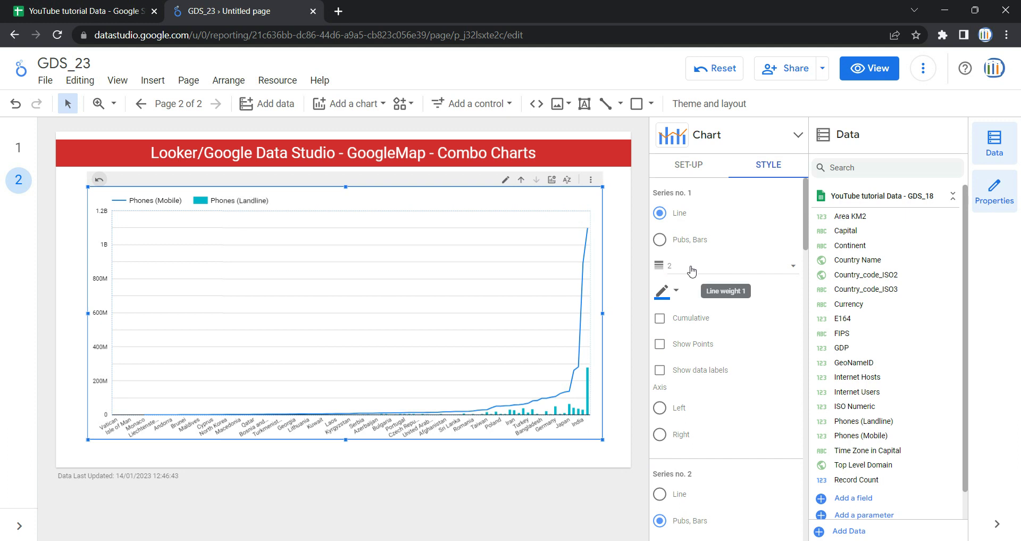
{"action": "left_click", "coordinate": [731, 272]}
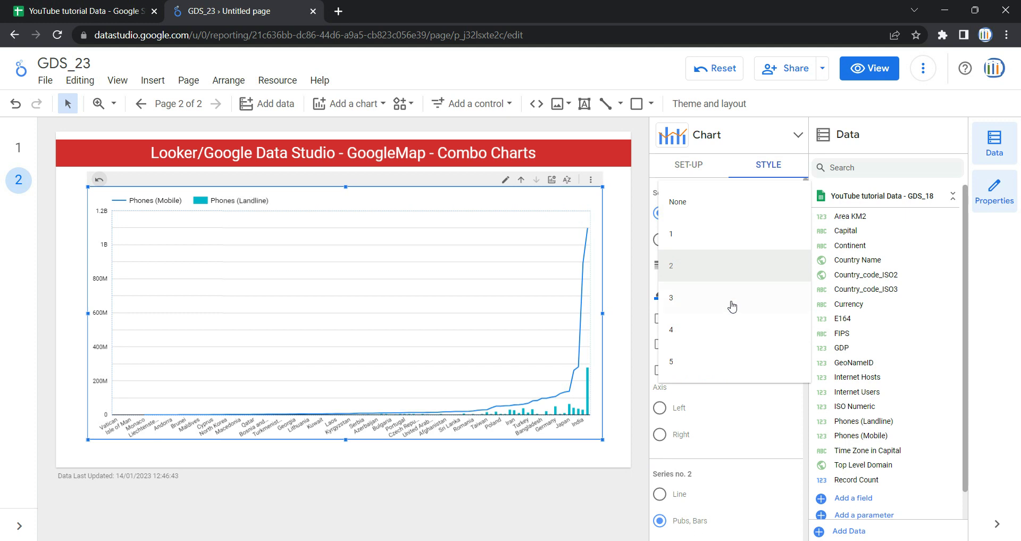
{"action": "left_click", "coordinate": [734, 328]}
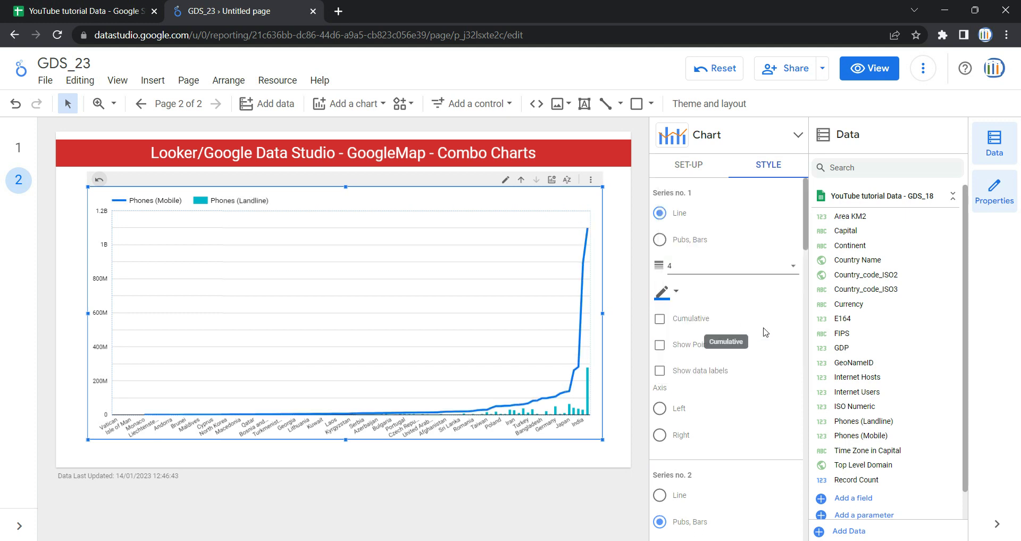
{"action": "left_click", "coordinate": [678, 292]}
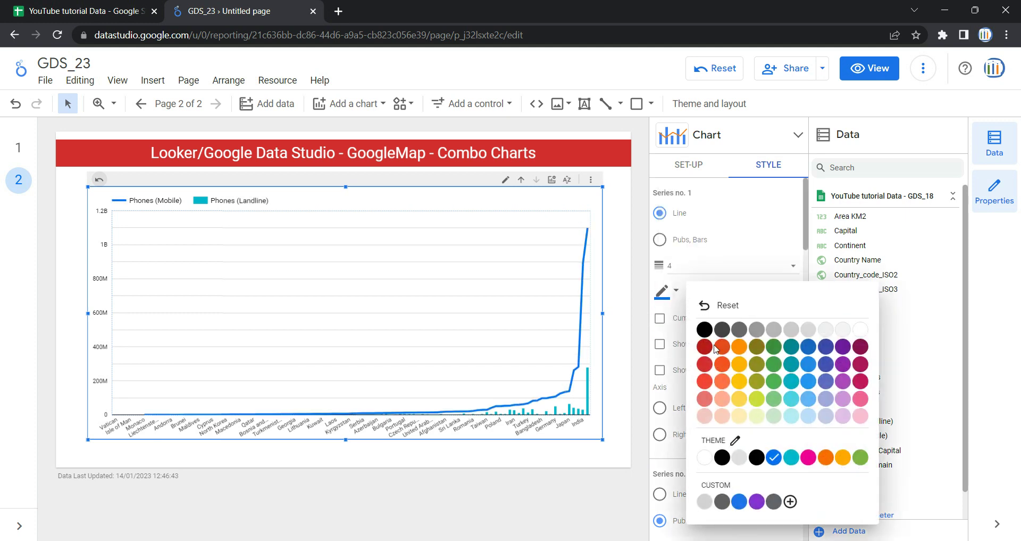
{"action": "left_click", "coordinate": [705, 364]}
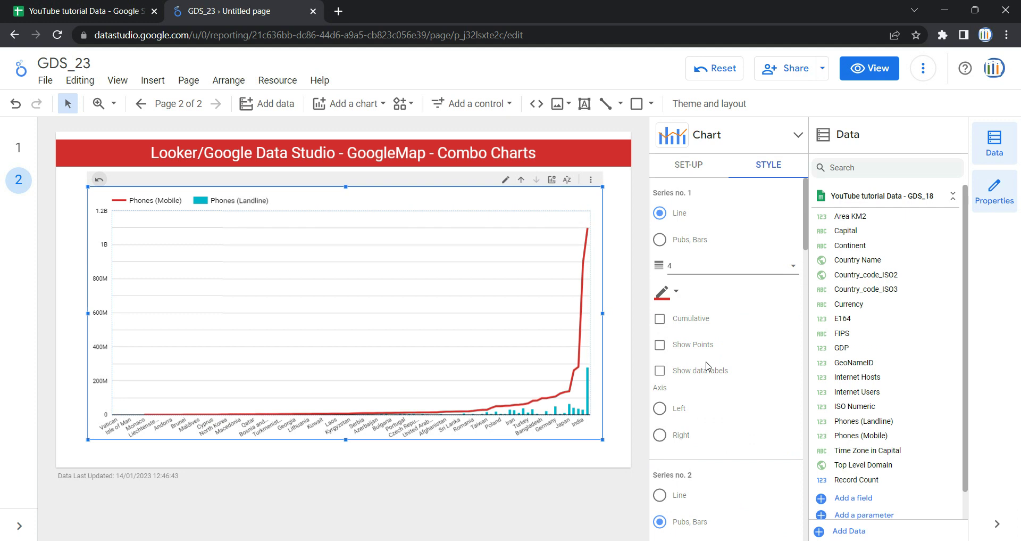
{"action": "mouse_move", "coordinate": [589, 279]}
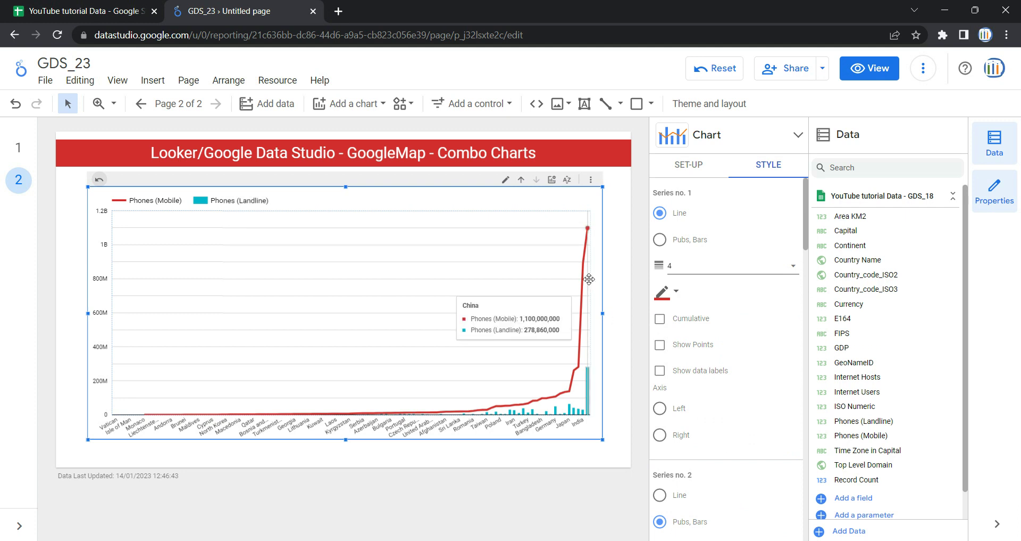
{"action": "left_click", "coordinate": [690, 319]}
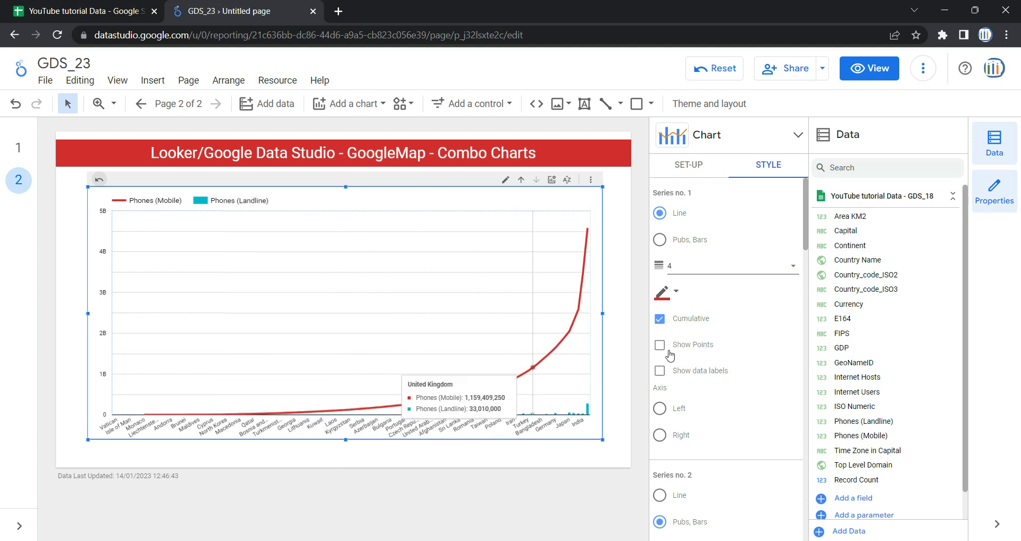
Step: Turn off Cumulative, show points, and put Phones (Mobile) on the right Y-axis
{"action": "left_click", "coordinate": [661, 319]}
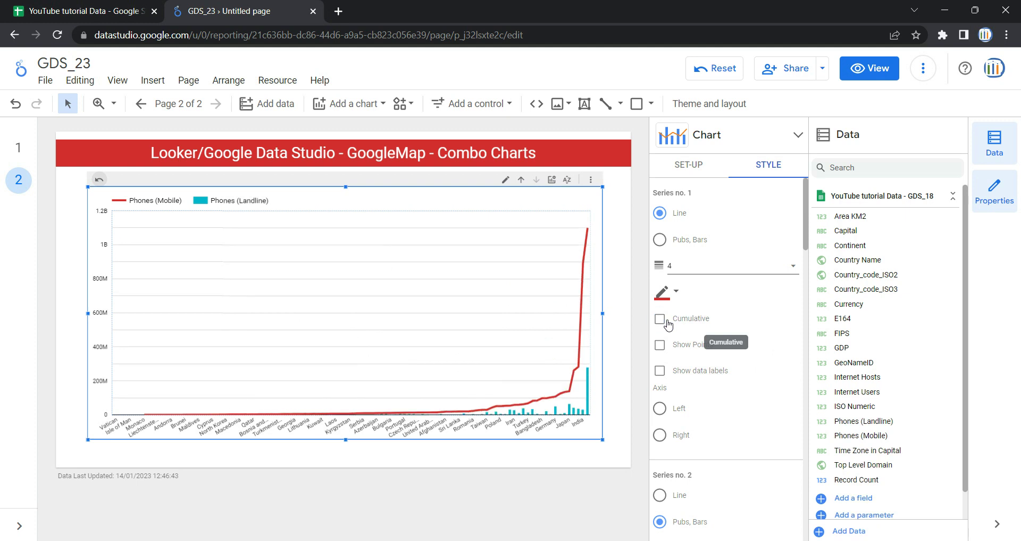
{"action": "left_click", "coordinate": [672, 350]}
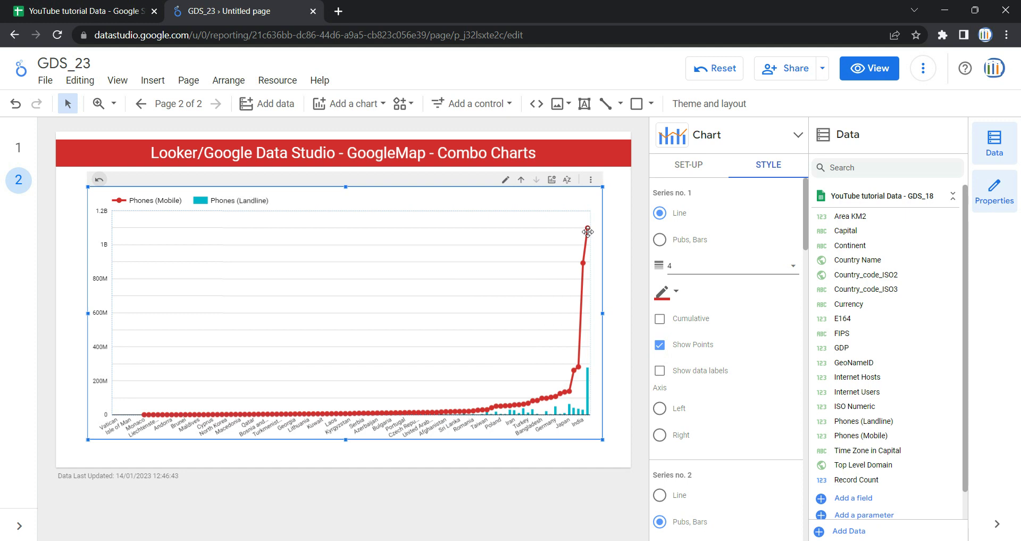
{"action": "left_click", "coordinate": [686, 377]}
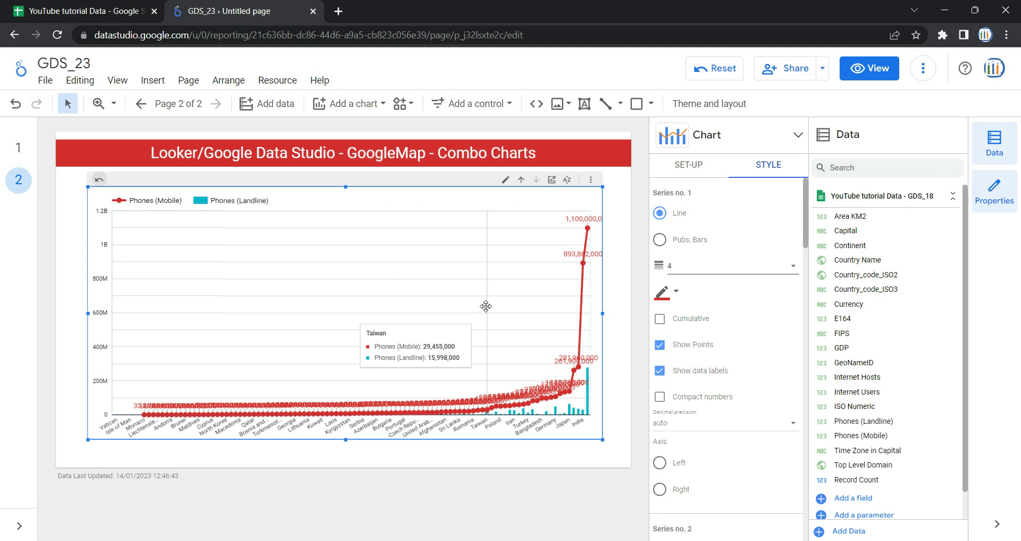
{"action": "left_click", "coordinate": [722, 374]}
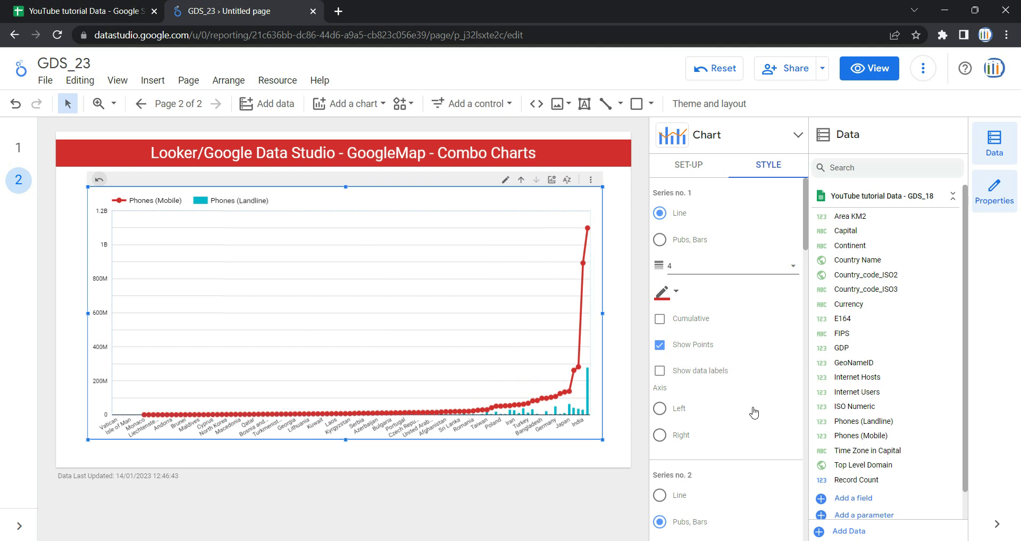
{"action": "left_click", "coordinate": [674, 418]}
{"action": "left_click", "coordinate": [663, 436]}
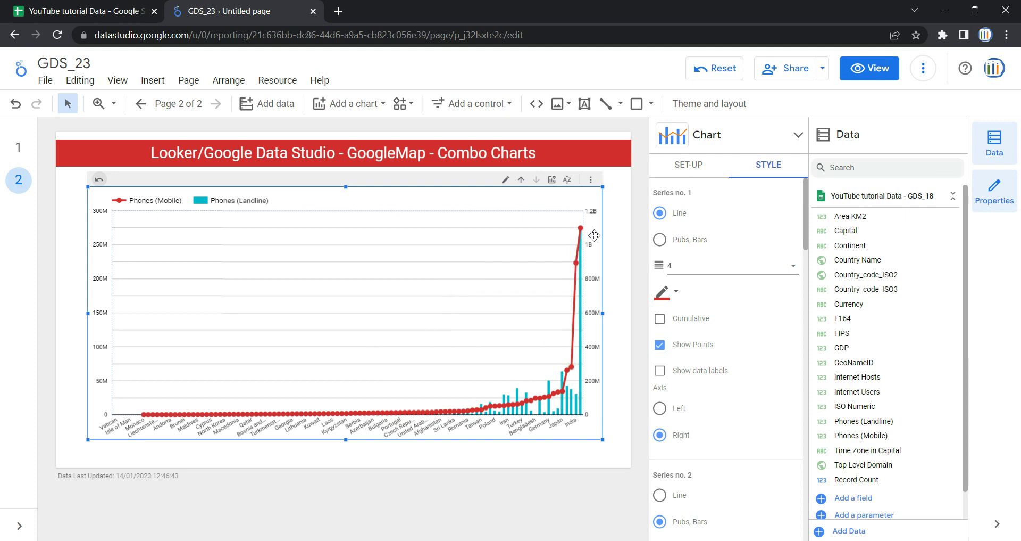
{"action": "scroll", "coordinate": [711, 382], "scroll_direction": "down", "scroll_amount": 2}
{"action": "scroll", "coordinate": [711, 382], "scroll_direction": "down", "scroll_amount": 5}
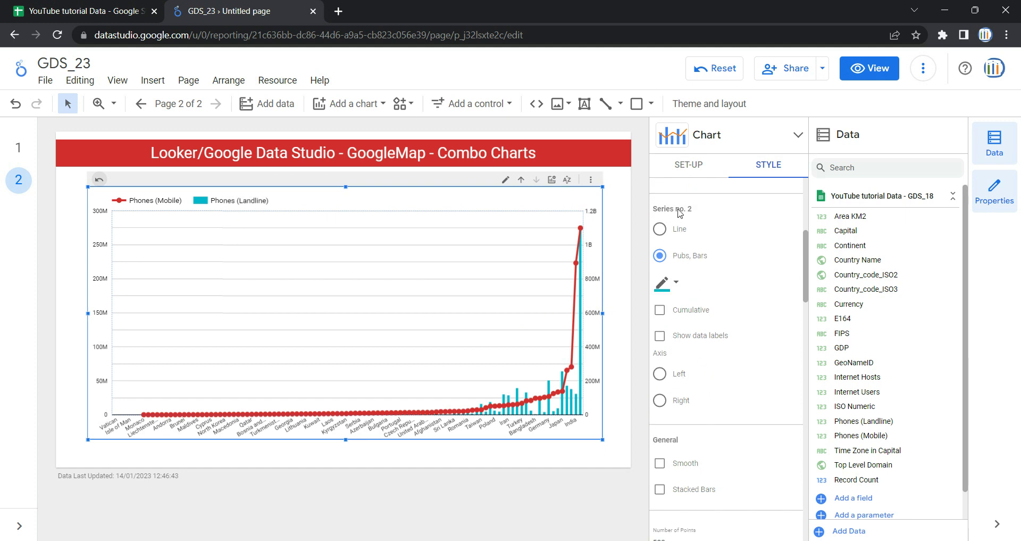
Step: Set Series 2 colour for the Phones (Landline) bars to black
{"action": "left_click", "coordinate": [663, 282]}
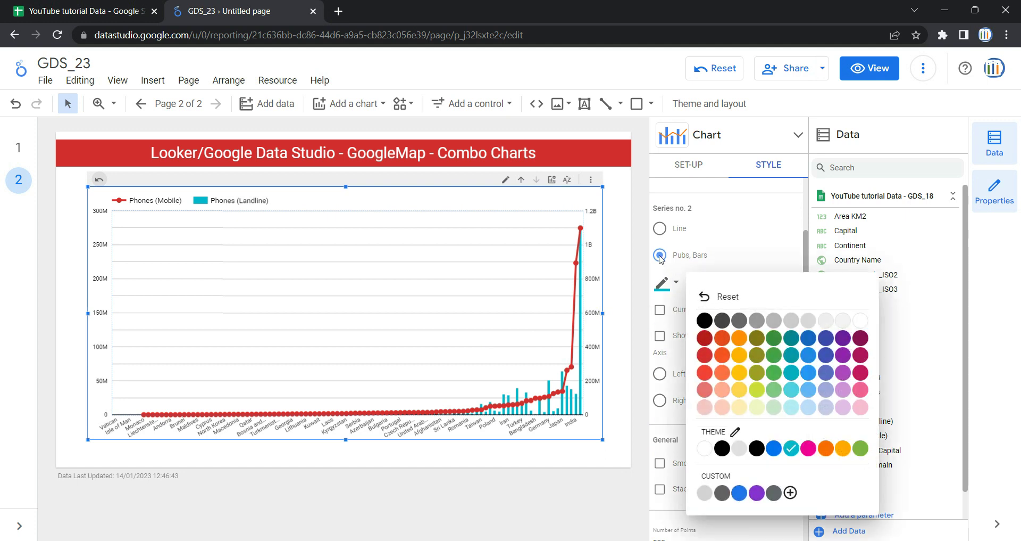
{"action": "scroll", "coordinate": [671, 274], "scroll_direction": "up", "scroll_amount": 5}
{"action": "scroll", "coordinate": [684, 271], "scroll_direction": "down", "scroll_amount": 10}
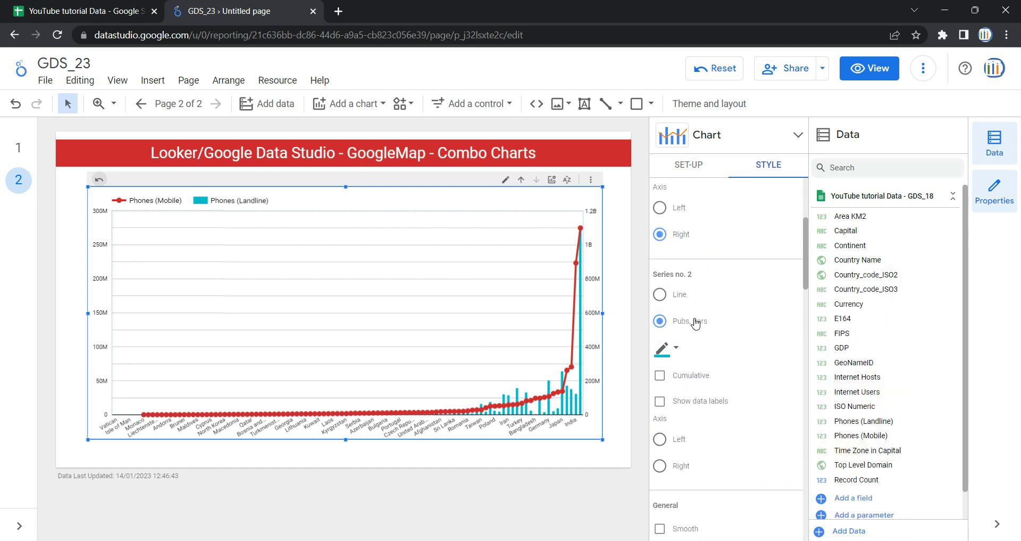
{"action": "scroll", "coordinate": [695, 321], "scroll_direction": "up", "scroll_amount": 5}
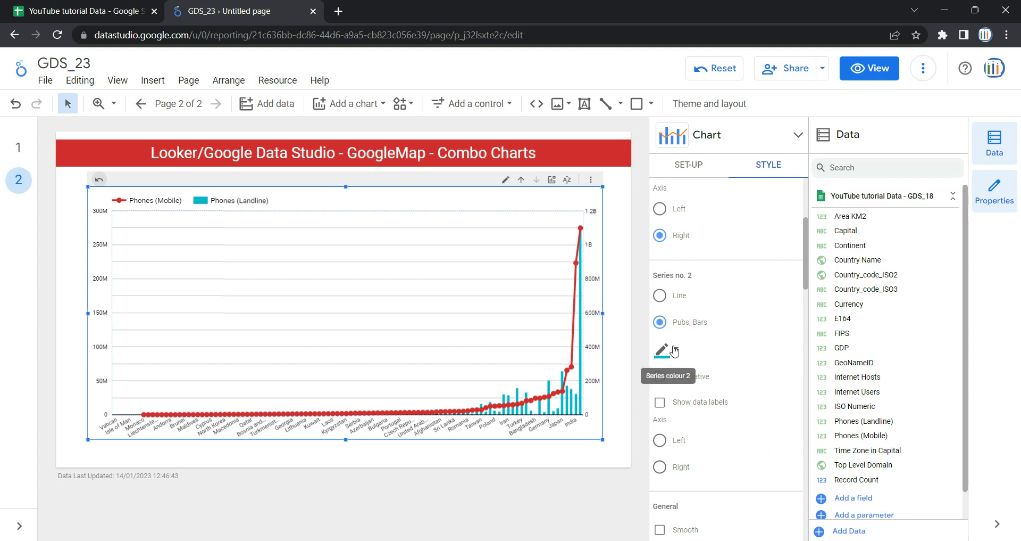
{"action": "scroll", "coordinate": [675, 350], "scroll_direction": "down", "scroll_amount": 1}
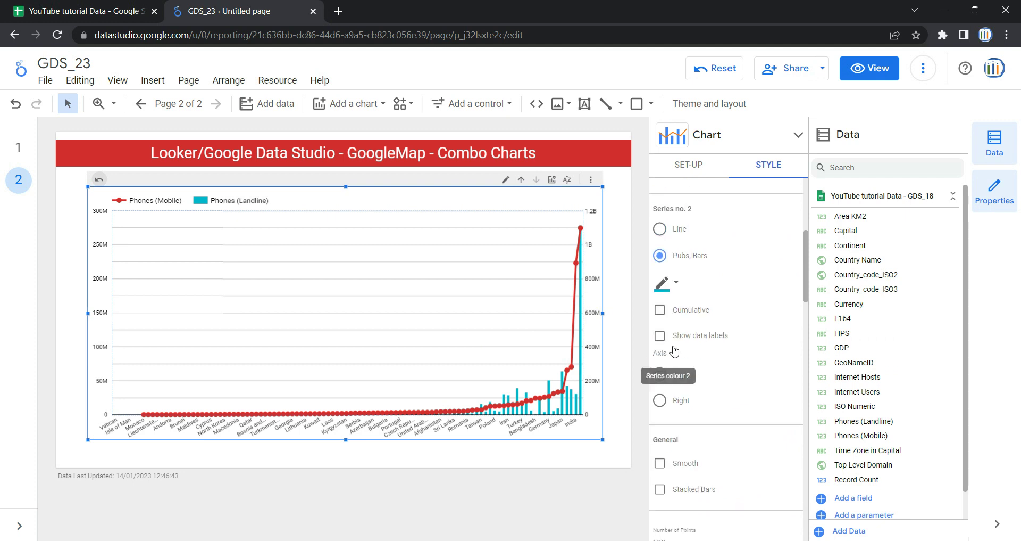
{"action": "left_click", "coordinate": [669, 292]}
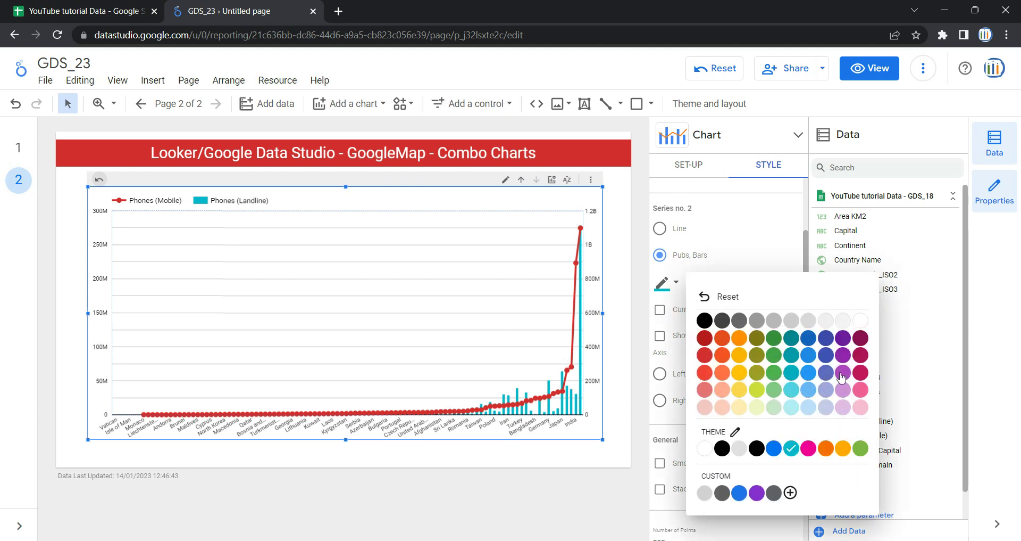
{"action": "left_click", "coordinate": [707, 322]}
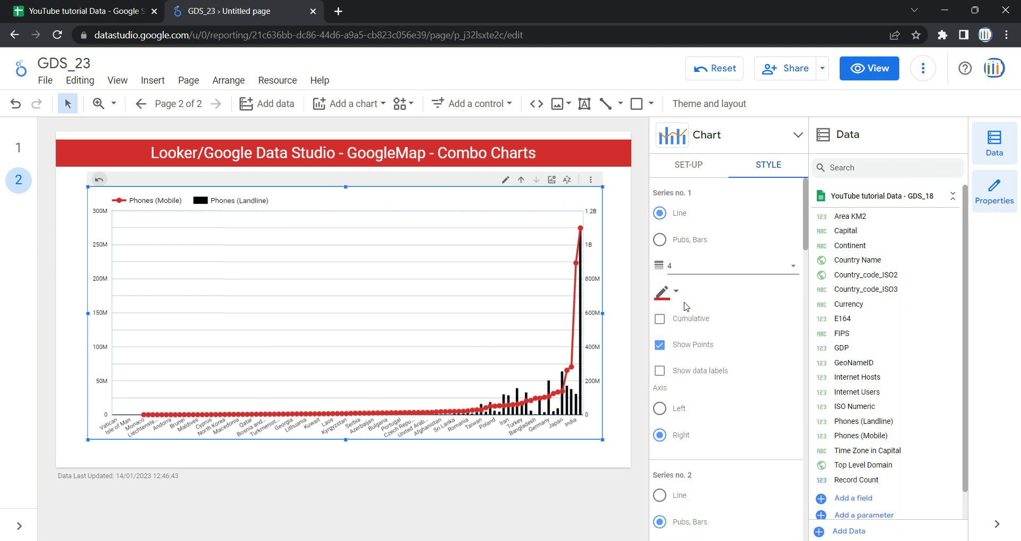
{"action": "scroll", "coordinate": [691, 314], "scroll_direction": "down", "scroll_amount": 5}
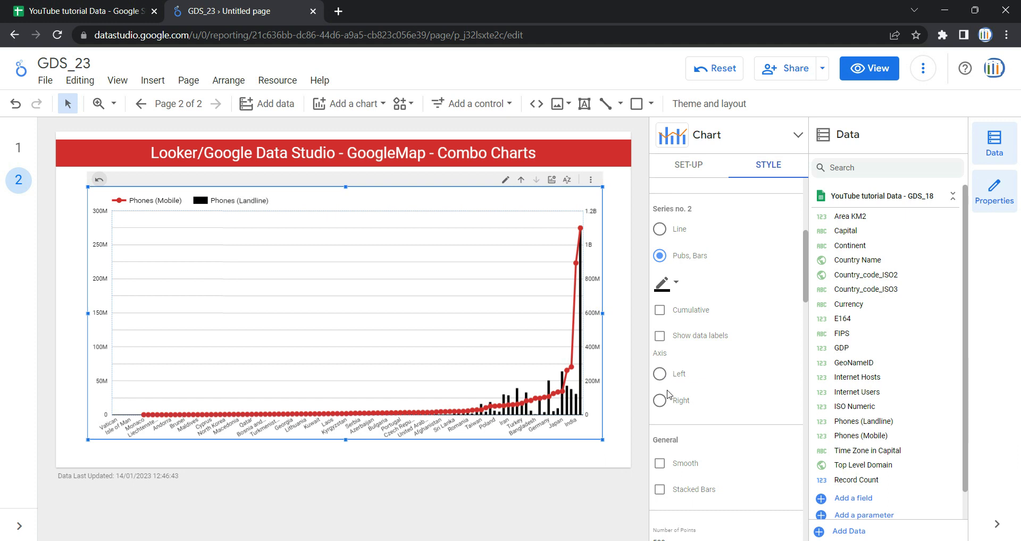
{"action": "scroll", "coordinate": [672, 400], "scroll_direction": "down", "scroll_amount": 1}
{"action": "scroll", "coordinate": [729, 341], "scroll_direction": "up", "scroll_amount": 1}
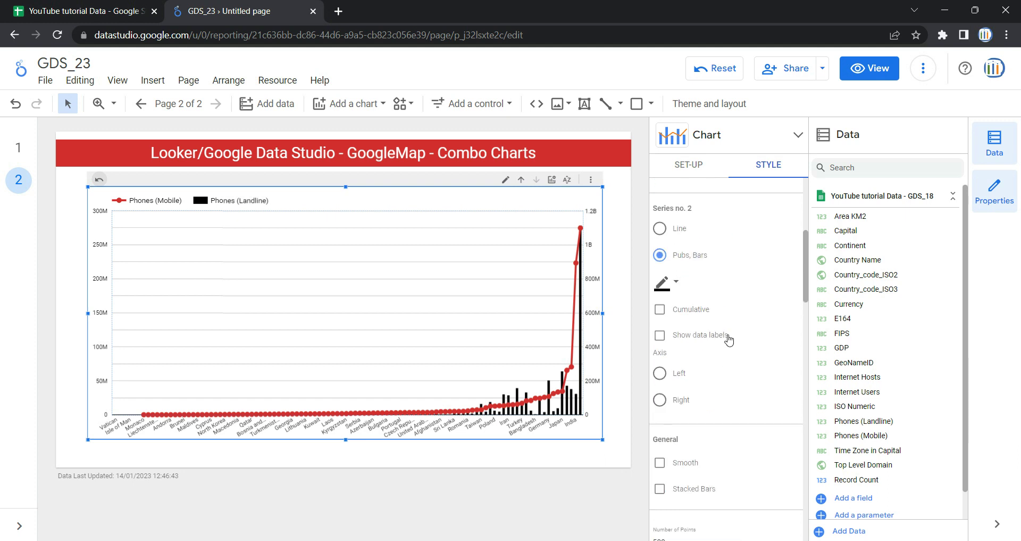
{"action": "scroll", "coordinate": [728, 337], "scroll_direction": "down", "scroll_amount": 2}
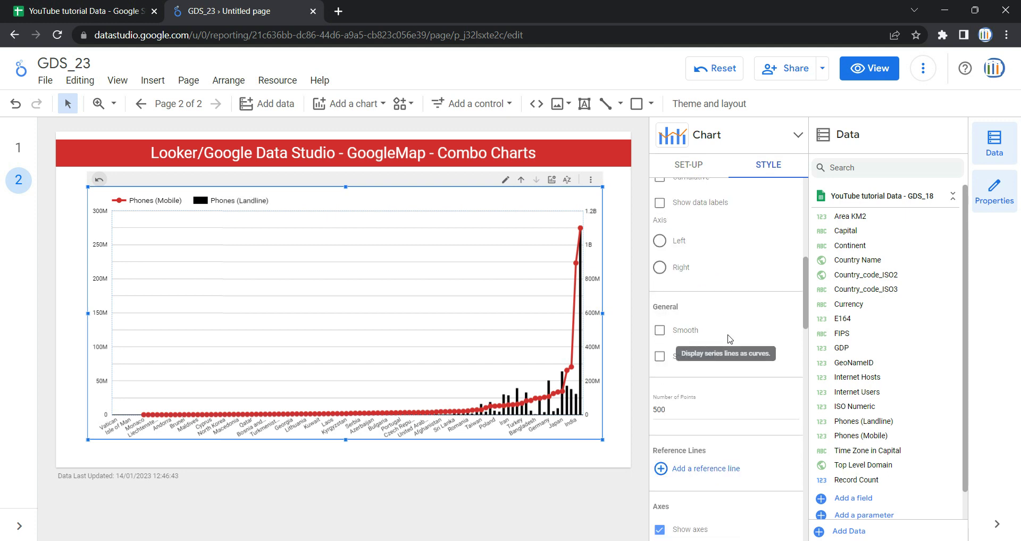
{"action": "left_click", "coordinate": [660, 330]}
{"action": "left_click", "coordinate": [661, 330]}
{"action": "left_click", "coordinate": [661, 330]}
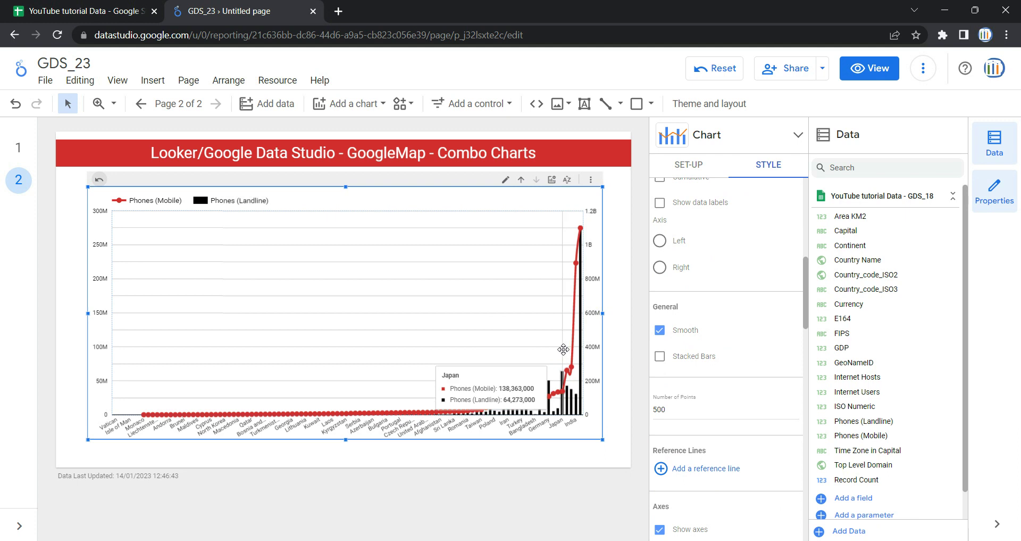
{"action": "left_click", "coordinate": [660, 331]}
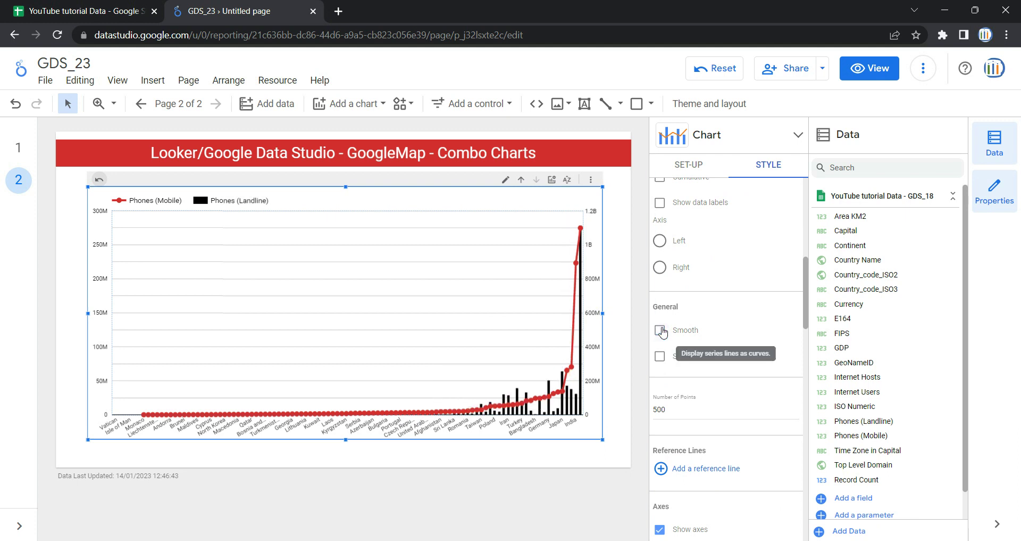
{"action": "left_click", "coordinate": [660, 329]}
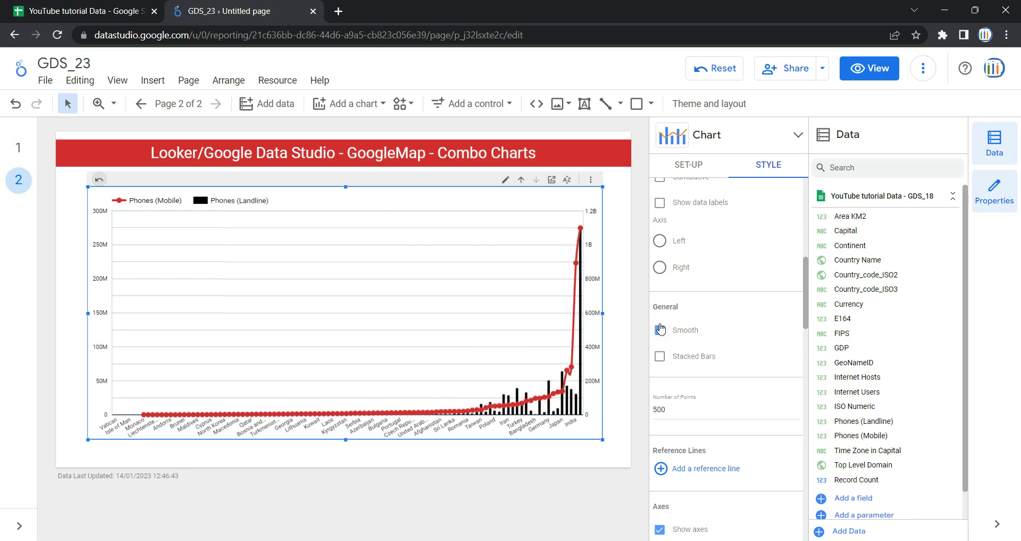
{"action": "left_click", "coordinate": [660, 330]}
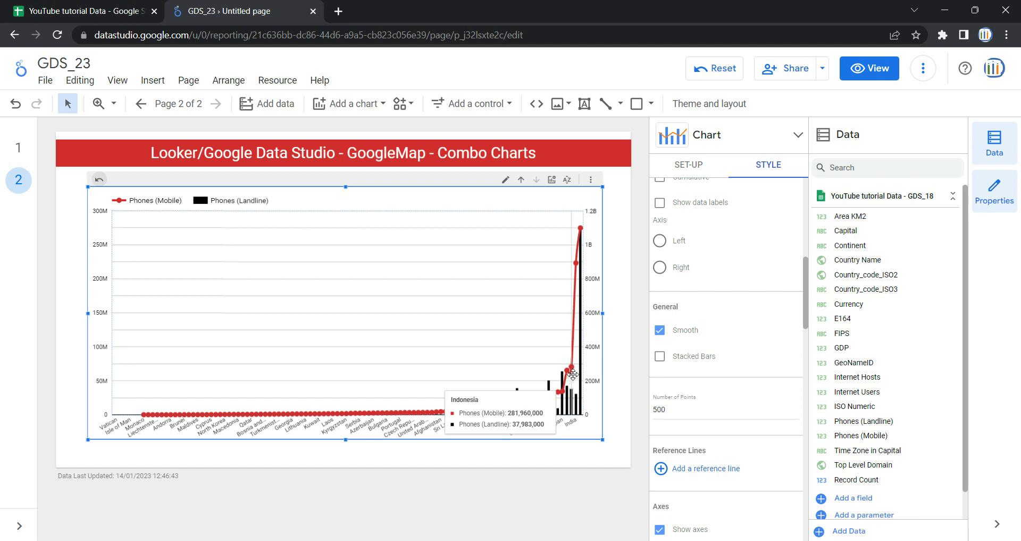
{"action": "left_click", "coordinate": [660, 331]}
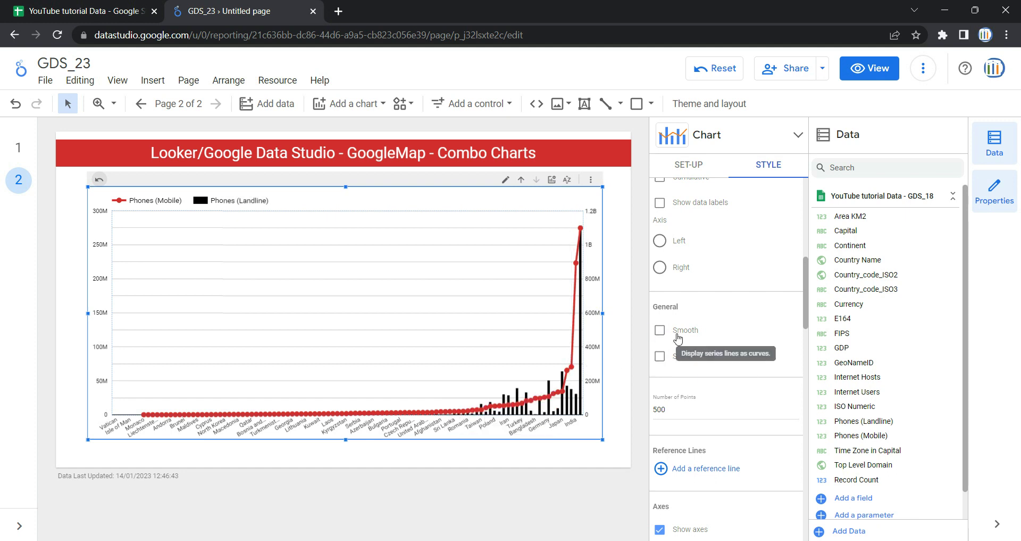
{"action": "mouse_move", "coordinate": [570, 374]}
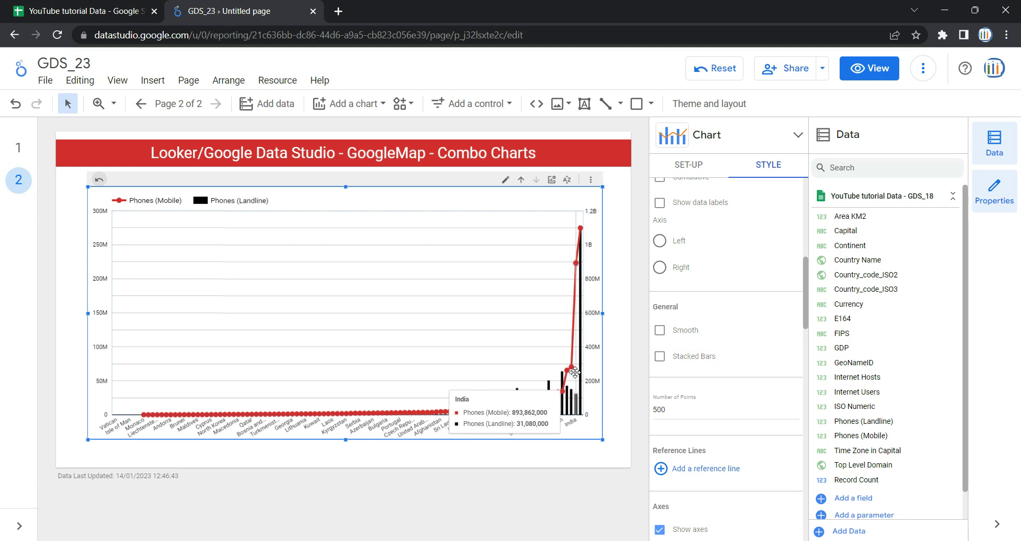
{"action": "left_click", "coordinate": [659, 329]}
{"action": "mouse_move", "coordinate": [572, 382]}
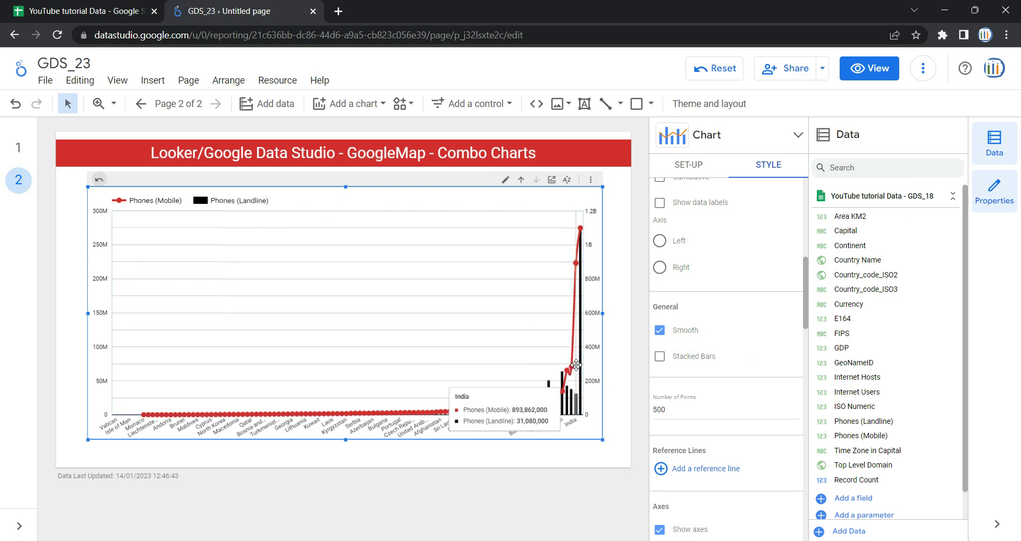
{"action": "scroll", "coordinate": [676, 357], "scroll_direction": "down", "scroll_amount": 1}
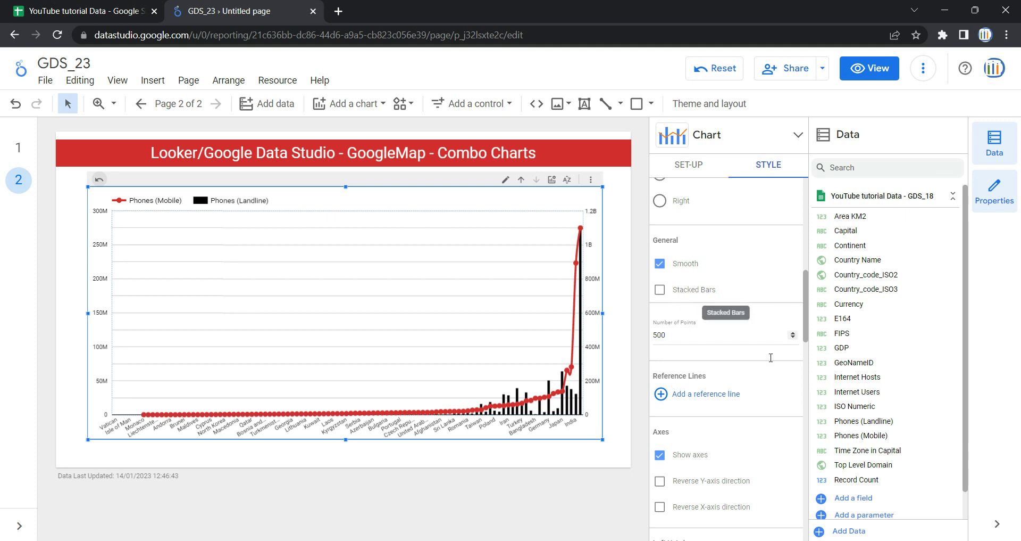
Step: Enter 507 in the Number of Points field, replacing the spinner's 508
{"action": "left_click", "coordinate": [687, 331]}
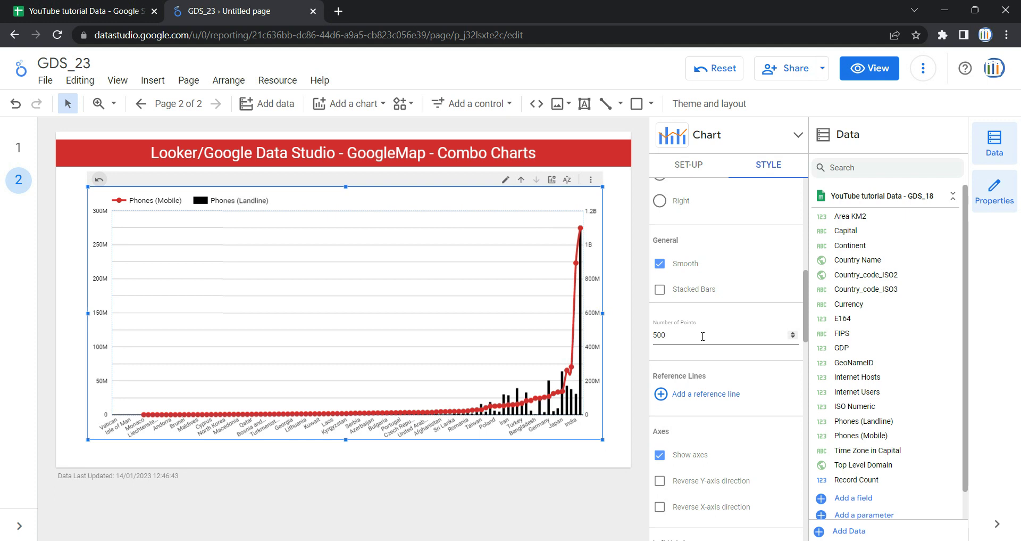
{"action": "left_click", "coordinate": [792, 332]}
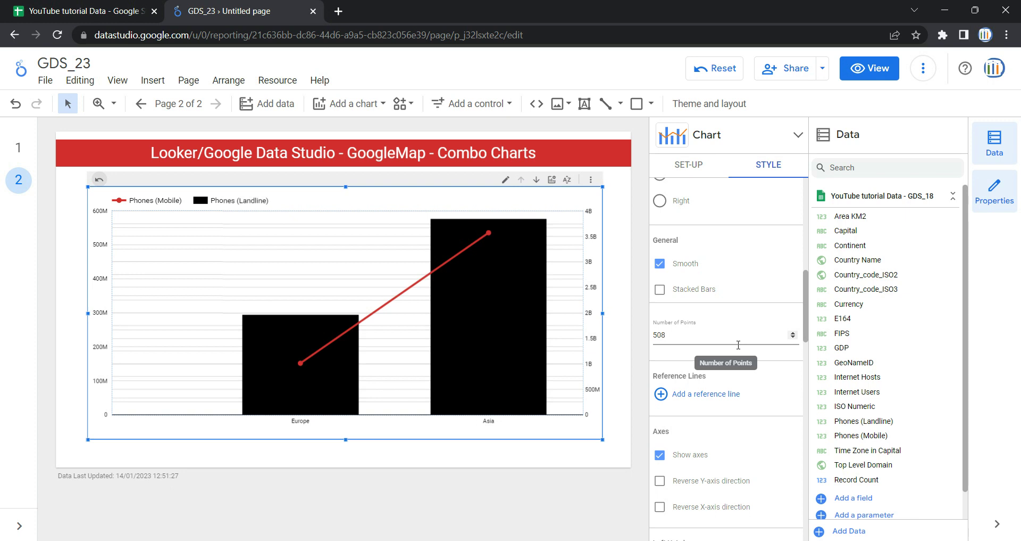
{"action": "double_click", "coordinate": [711, 338]}
{"action": "type", "text": "507"}
{"action": "scroll", "coordinate": [696, 338], "scroll_direction": "down", "scroll_amount": 3}
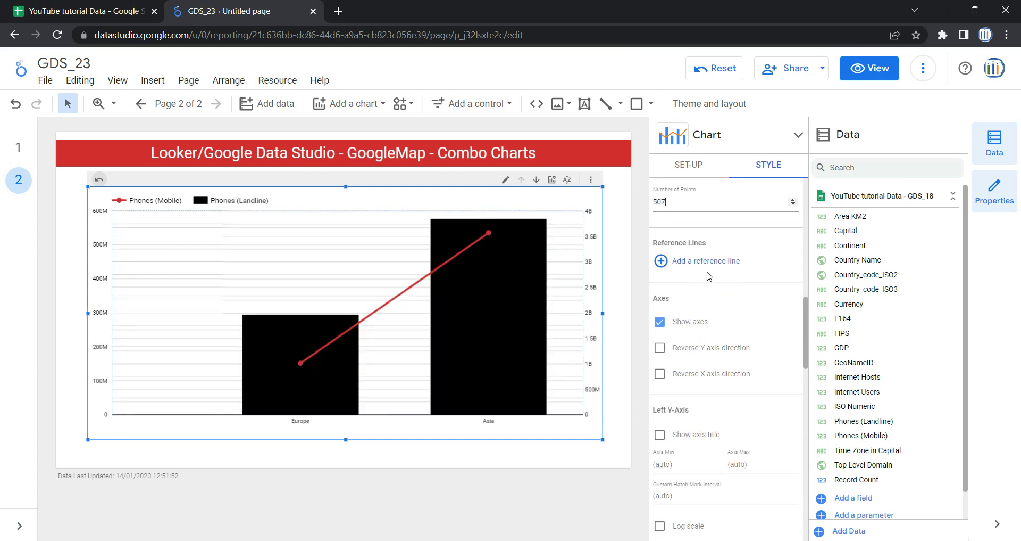
{"action": "scroll", "coordinate": [717, 354], "scroll_direction": "down", "scroll_amount": 1}
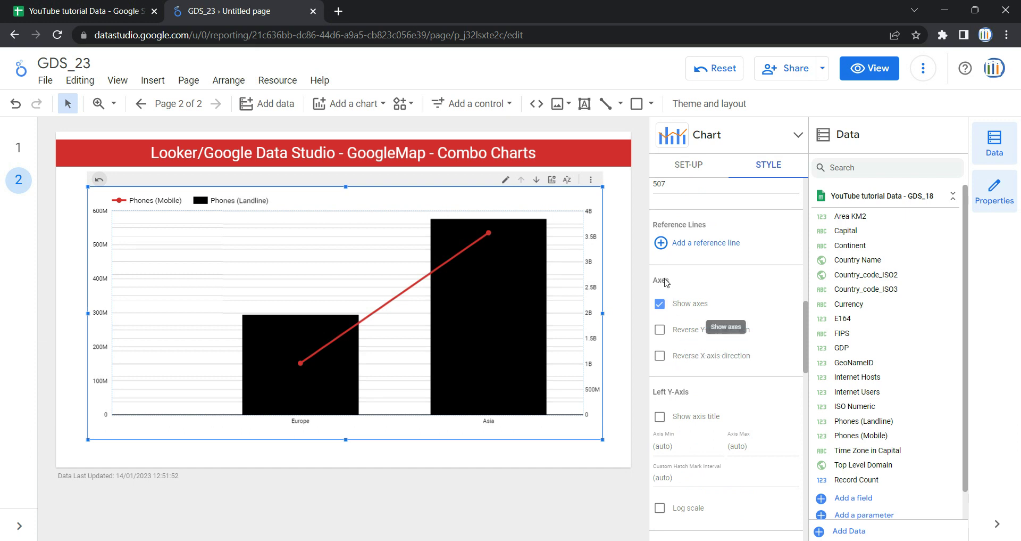
{"action": "left_click", "coordinate": [667, 332]}
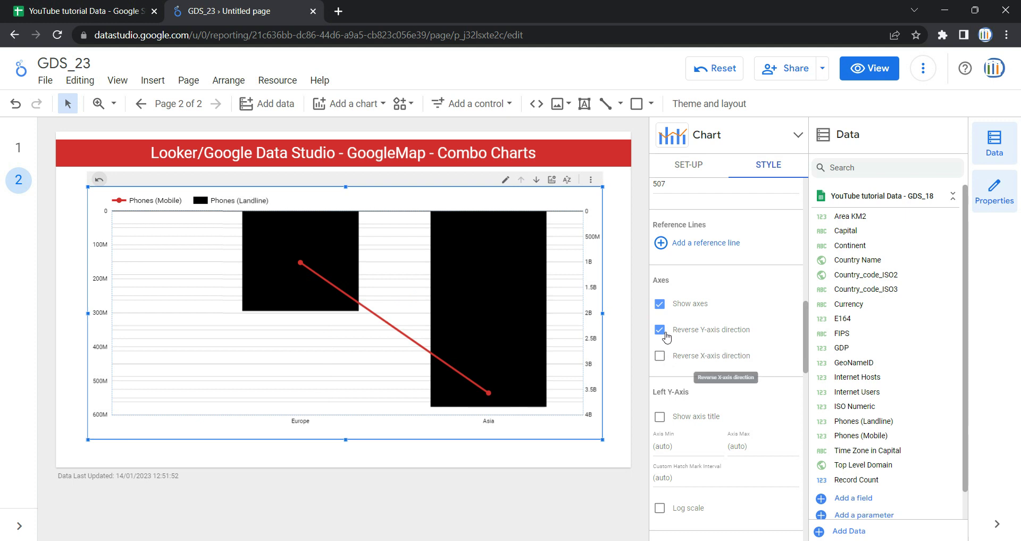
{"action": "left_click", "coordinate": [666, 334]}
{"action": "left_click", "coordinate": [661, 305]}
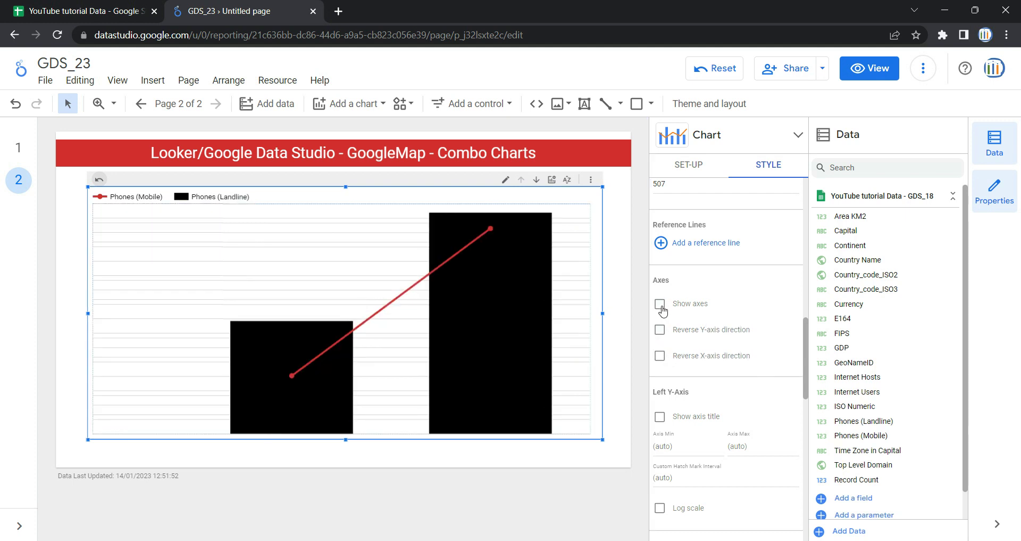
{"action": "left_click", "coordinate": [661, 304]}
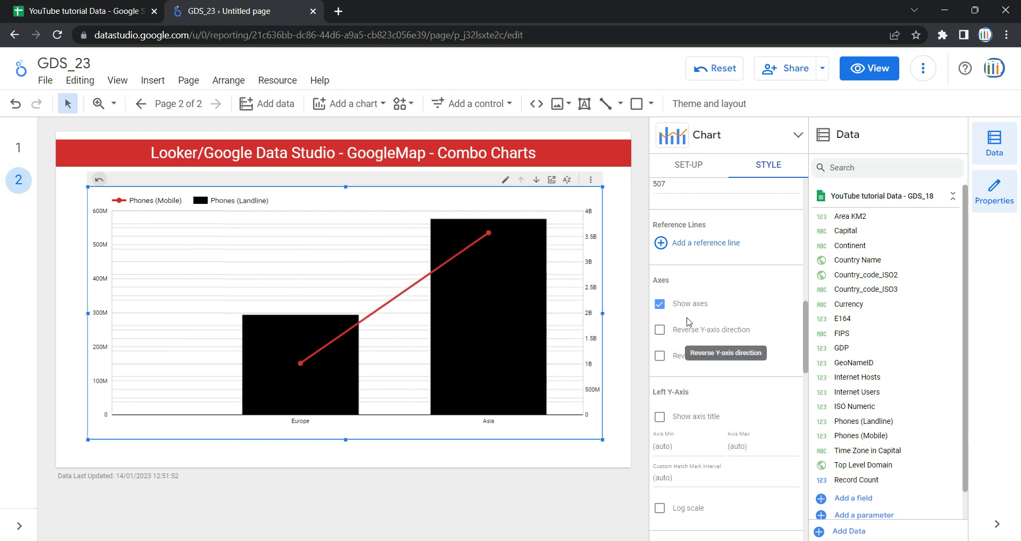
{"action": "left_click", "coordinate": [660, 305]}
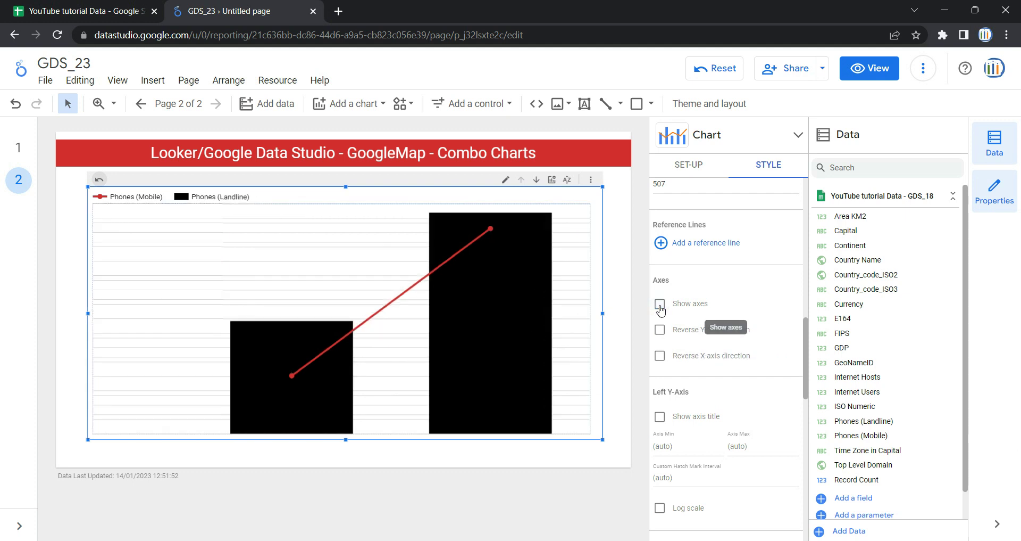
{"action": "left_click", "coordinate": [660, 306]}
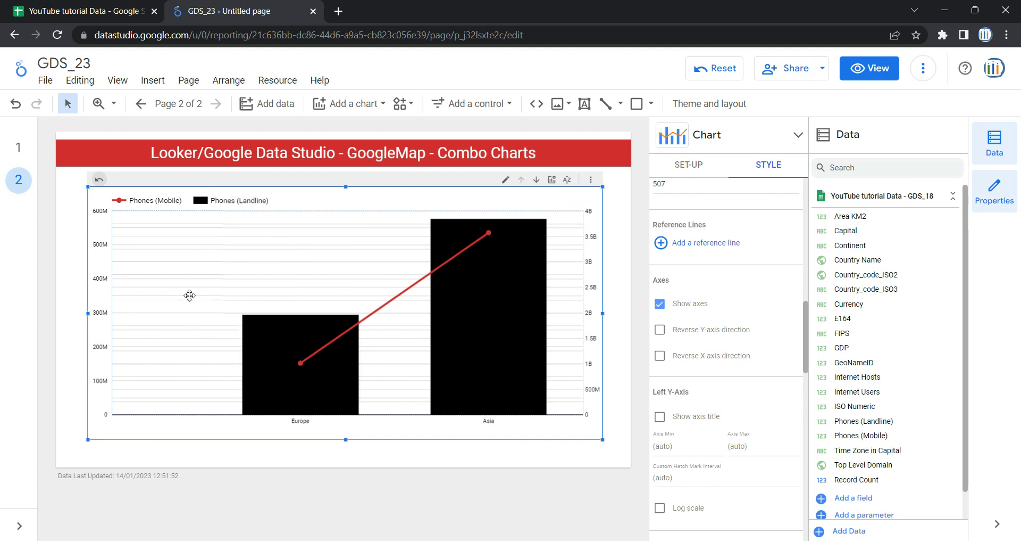
{"action": "left_click", "coordinate": [663, 332]}
{"action": "left_click", "coordinate": [663, 332]}
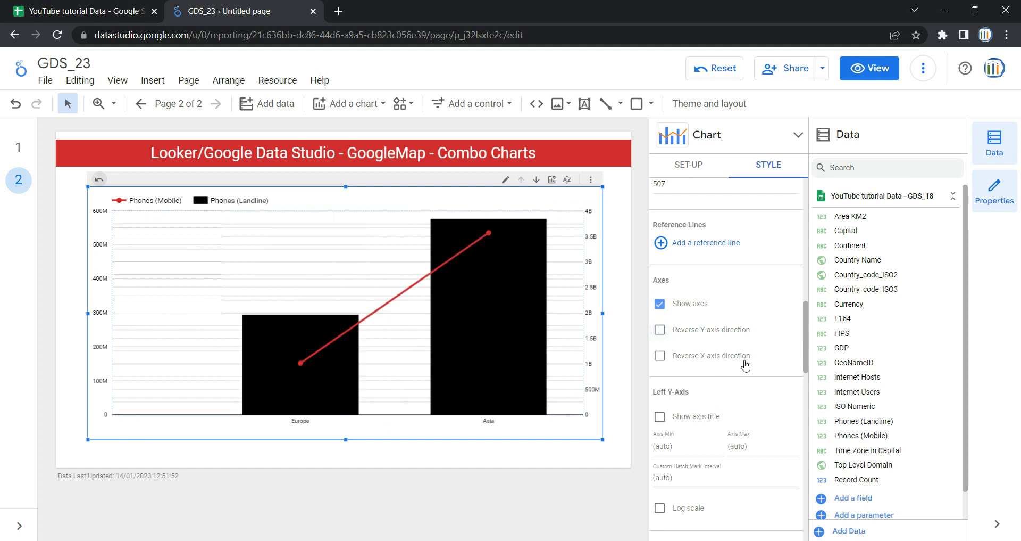
{"action": "left_click", "coordinate": [663, 361]}
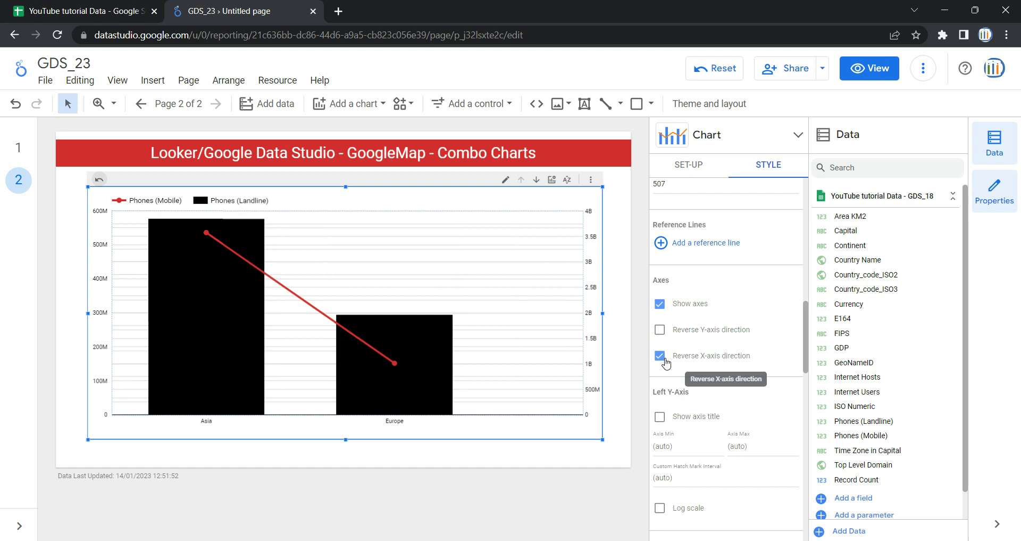
{"action": "left_click", "coordinate": [665, 362]}
{"action": "scroll", "coordinate": [670, 367], "scroll_direction": "down", "scroll_amount": 1}
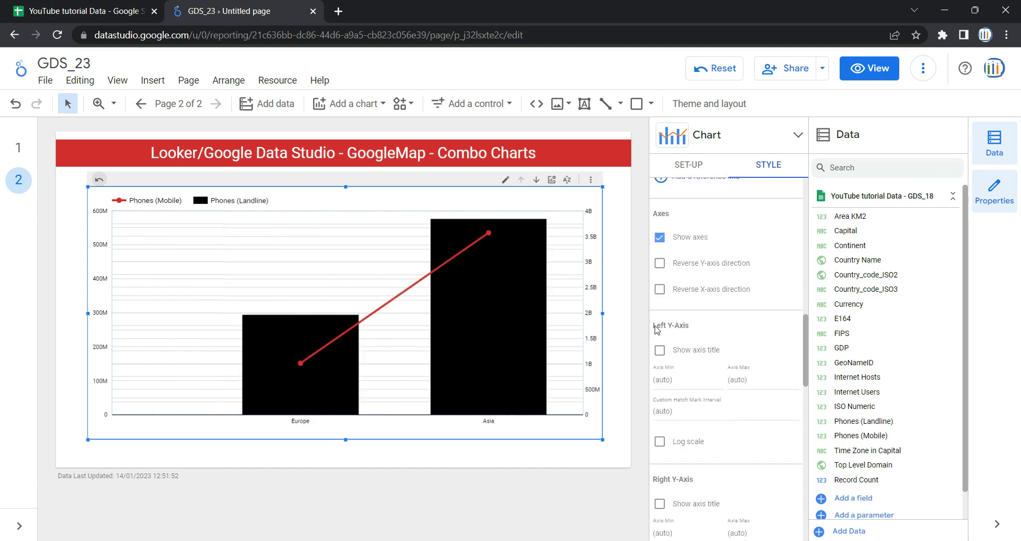
Step: Show axis titles: Phones (Landline) left, Phones (Mobile) right, Continent on the X-axis
{"action": "left_click", "coordinate": [660, 353]}
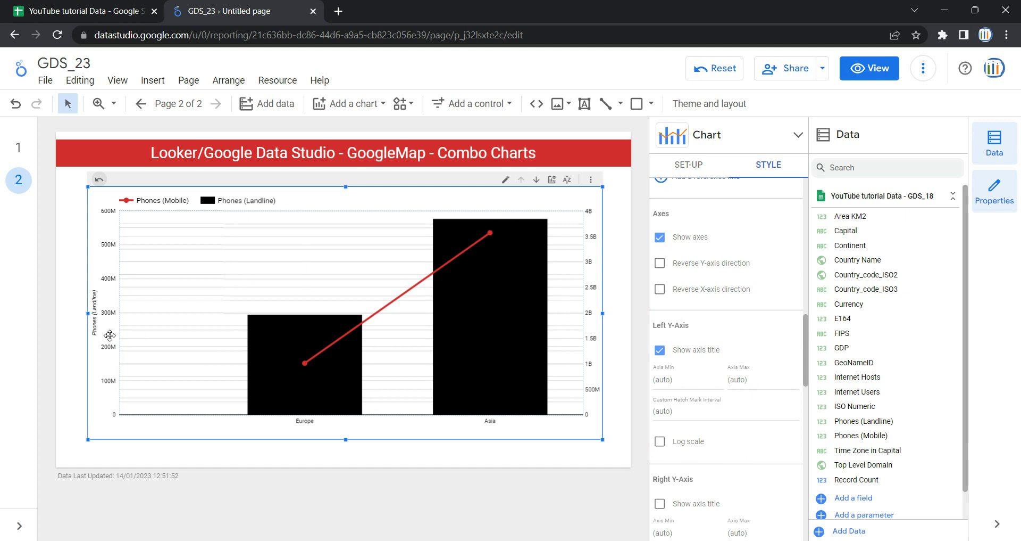
{"action": "scroll", "coordinate": [685, 335], "scroll_direction": "down", "scroll_amount": 1}
{"action": "scroll", "coordinate": [685, 335], "scroll_direction": "down", "scroll_amount": 3}
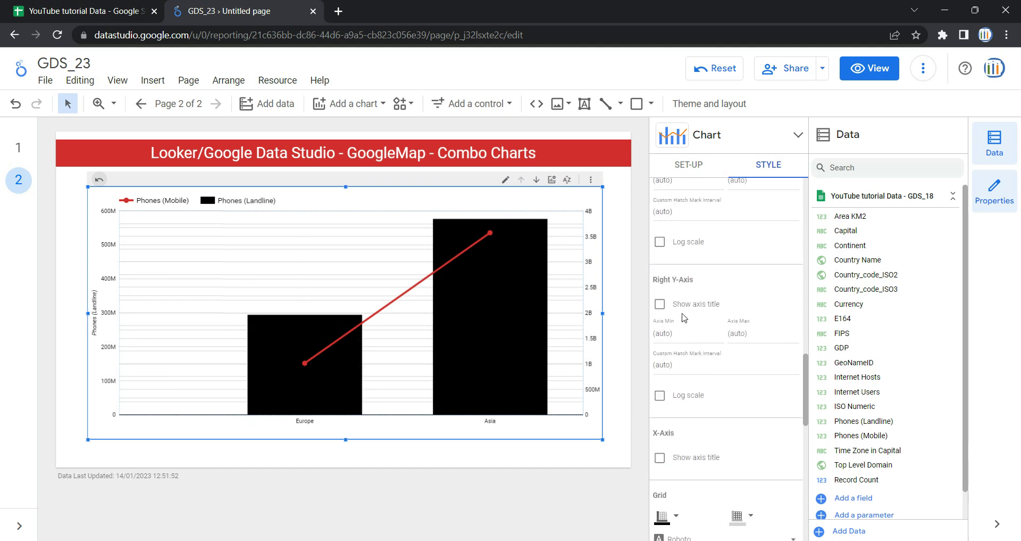
{"action": "scroll", "coordinate": [686, 341], "scroll_direction": "up", "scroll_amount": 2}
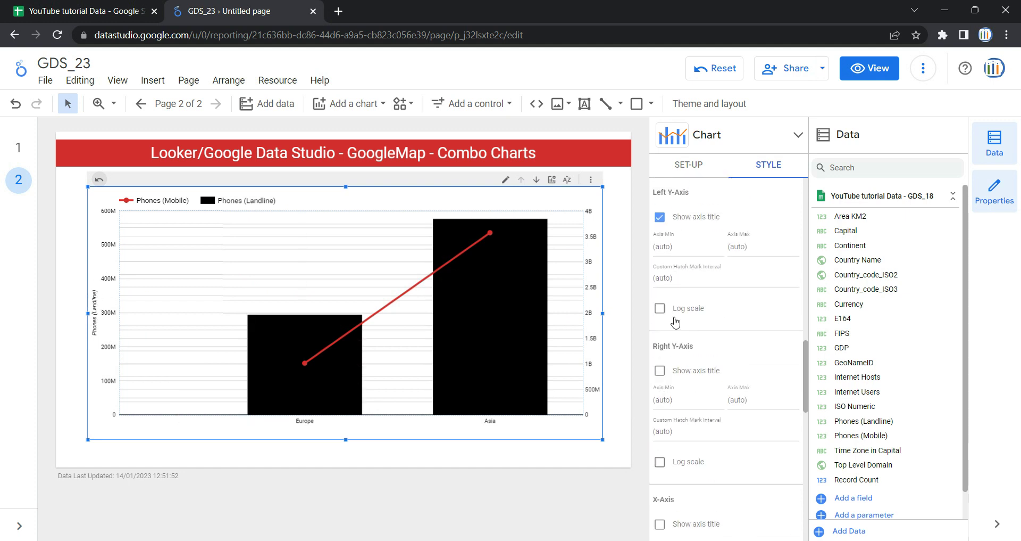
{"action": "left_click", "coordinate": [660, 372]}
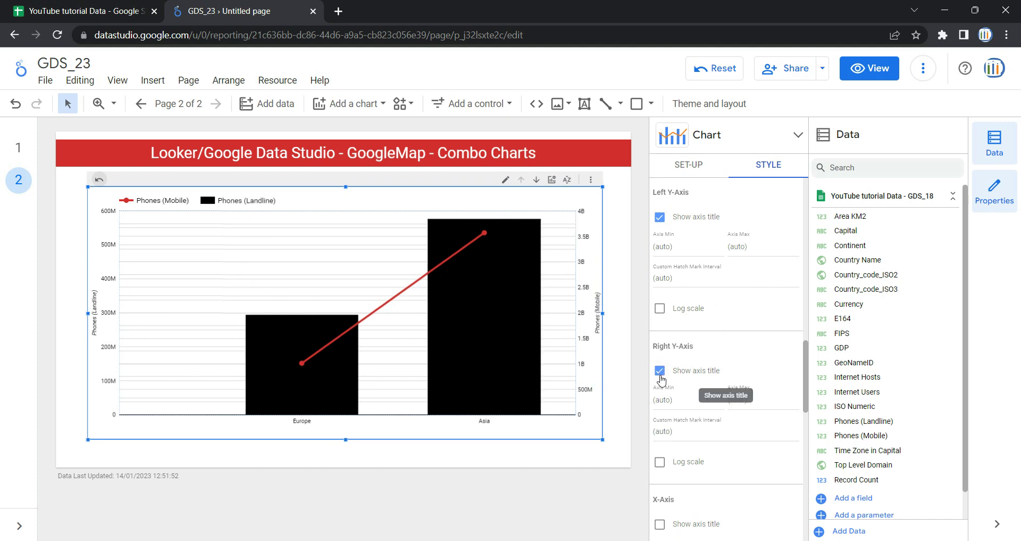
{"action": "scroll", "coordinate": [673, 378], "scroll_direction": "down", "scroll_amount": 1}
{"action": "scroll", "coordinate": [673, 379], "scroll_direction": "down", "scroll_amount": 2}
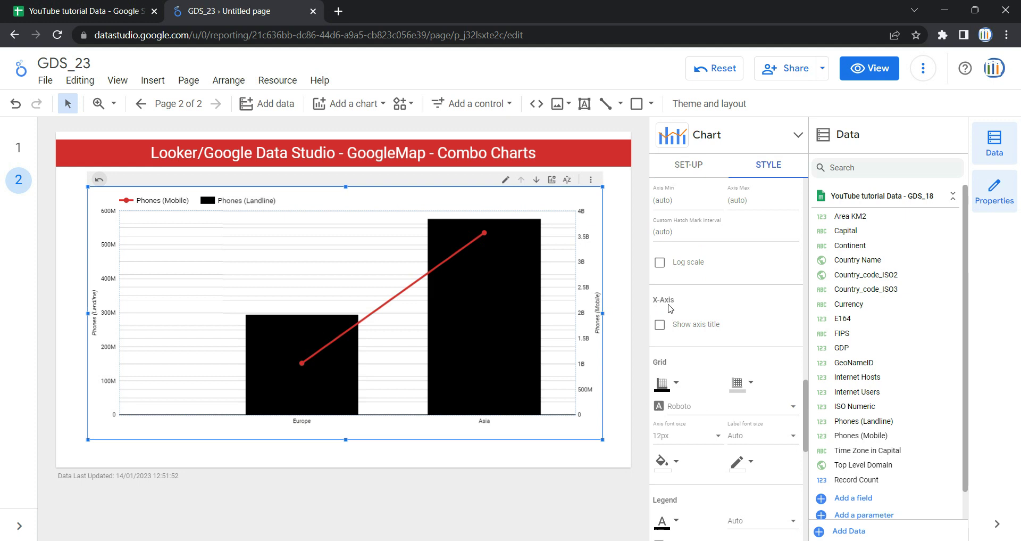
{"action": "left_click", "coordinate": [663, 329]}
{"action": "scroll", "coordinate": [677, 320], "scroll_direction": "down", "scroll_amount": 1}
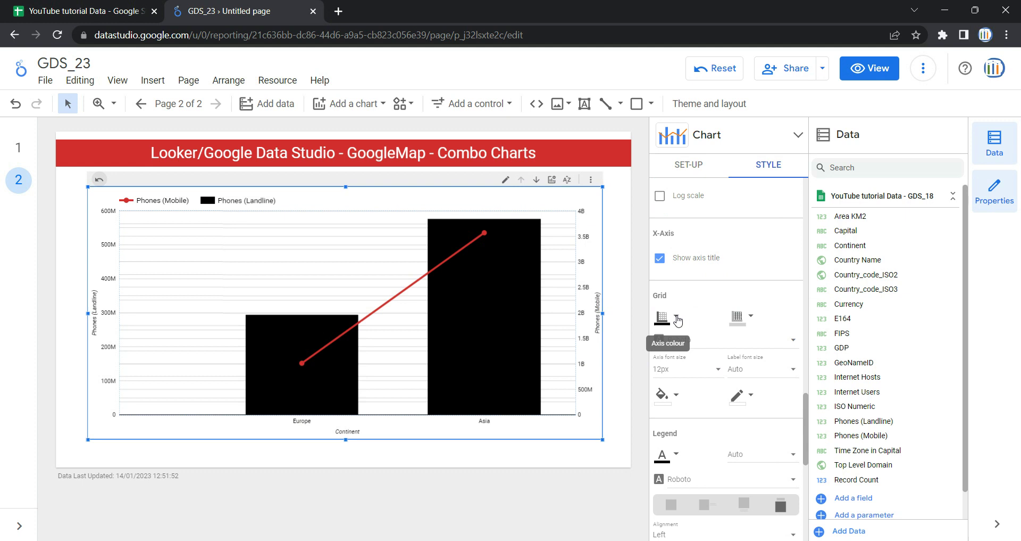
{"action": "left_click", "coordinate": [678, 319]}
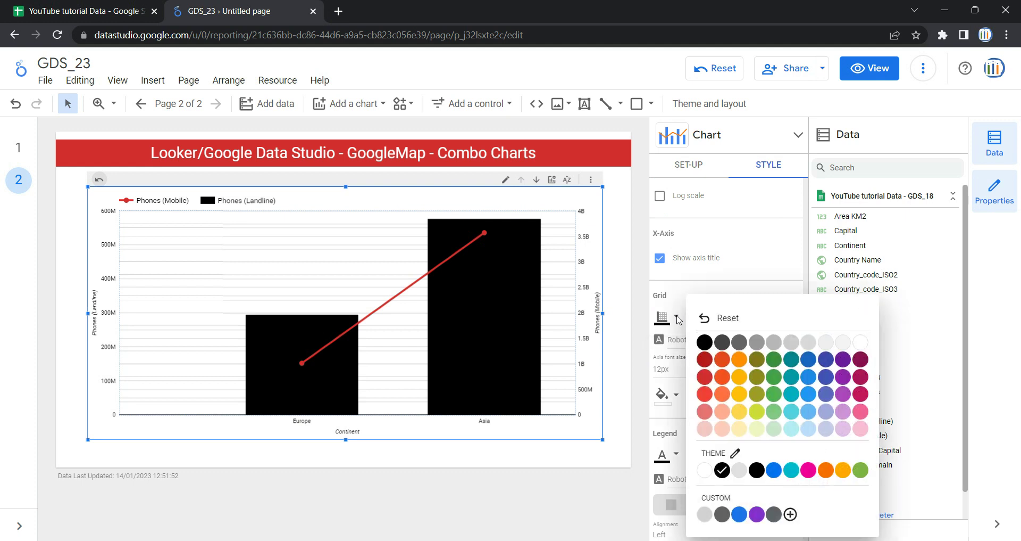
{"action": "left_click", "coordinate": [744, 397]}
{"action": "left_click", "coordinate": [678, 318]}
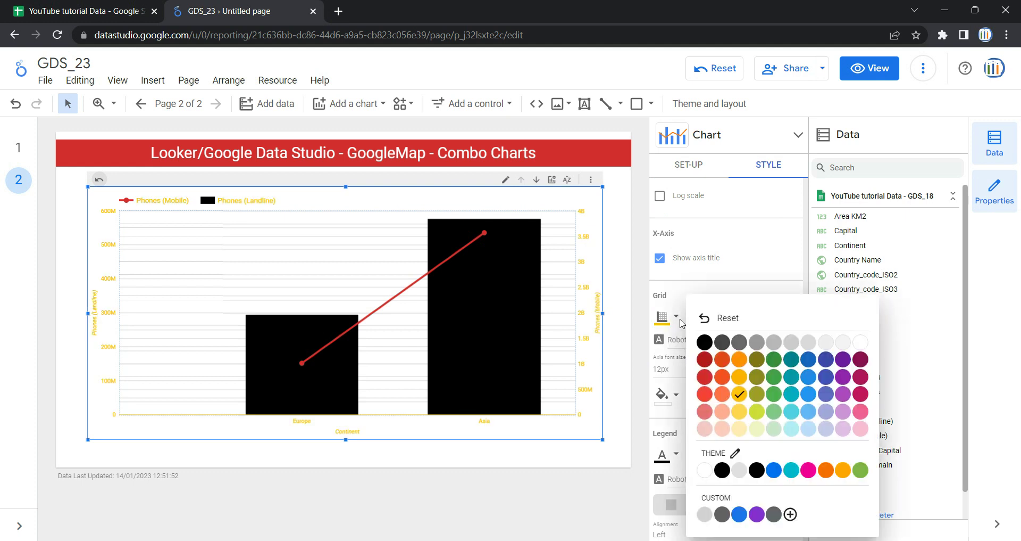
{"action": "left_click", "coordinate": [719, 340]}
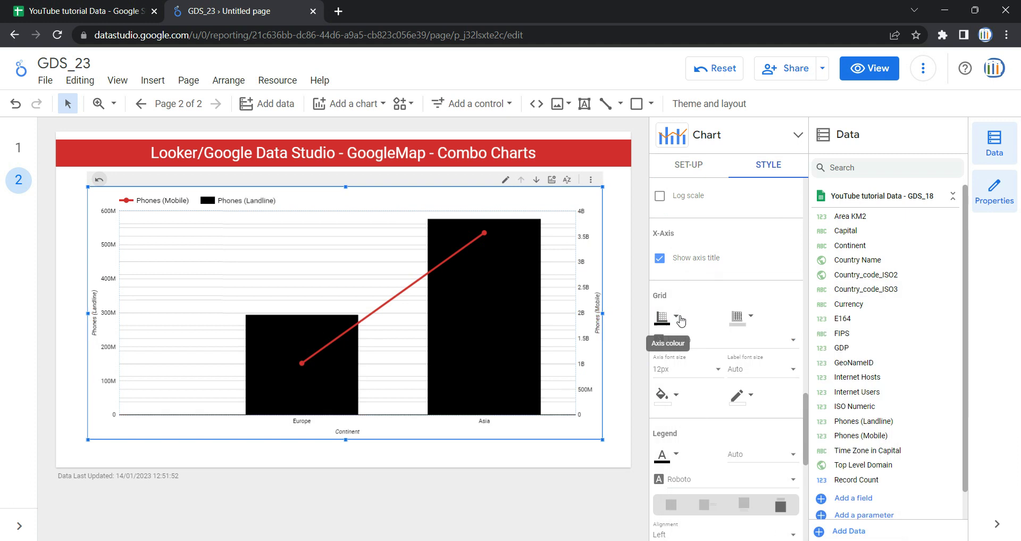
{"action": "left_click", "coordinate": [750, 321]}
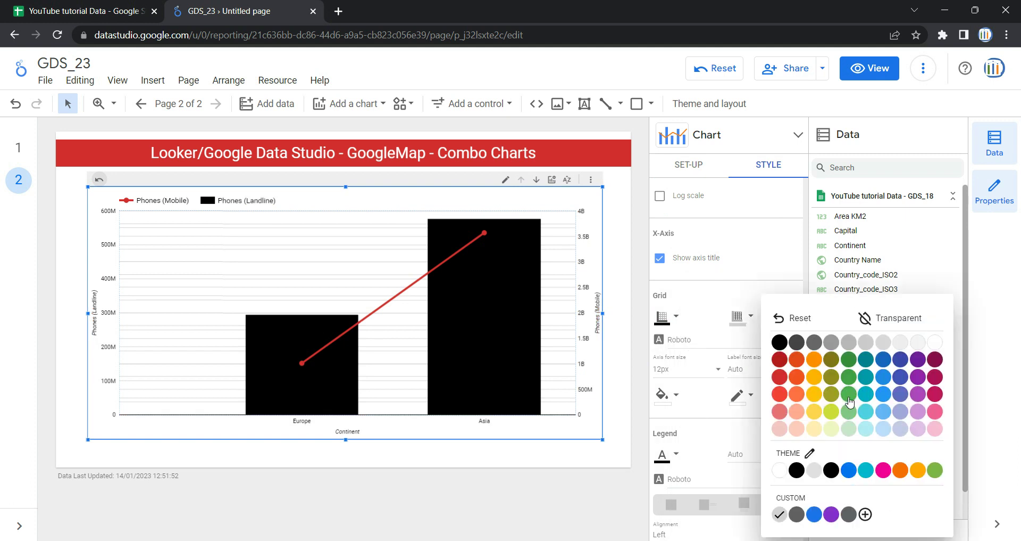
{"action": "left_click", "coordinate": [848, 396]}
{"action": "left_click", "coordinate": [750, 319]}
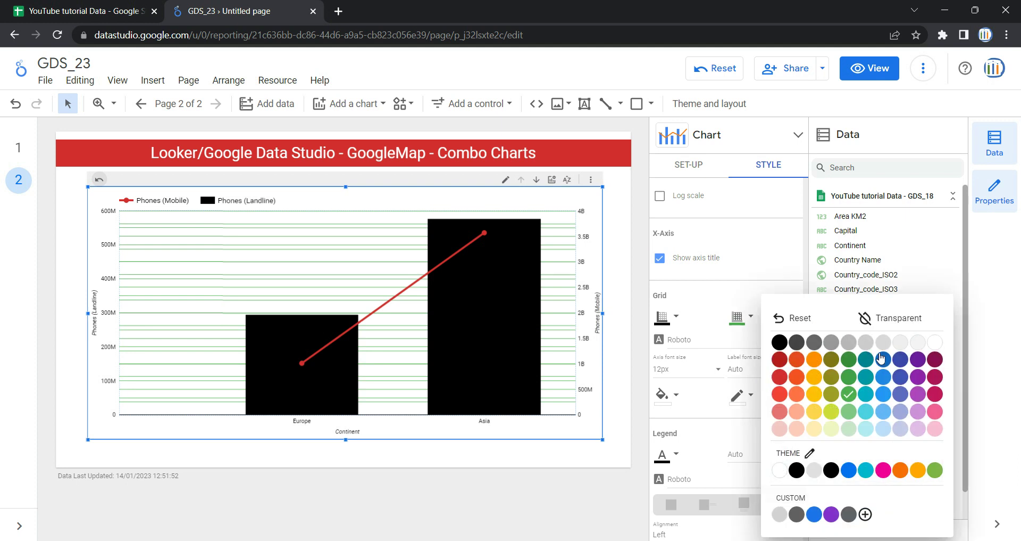
{"action": "left_click", "coordinate": [878, 321]}
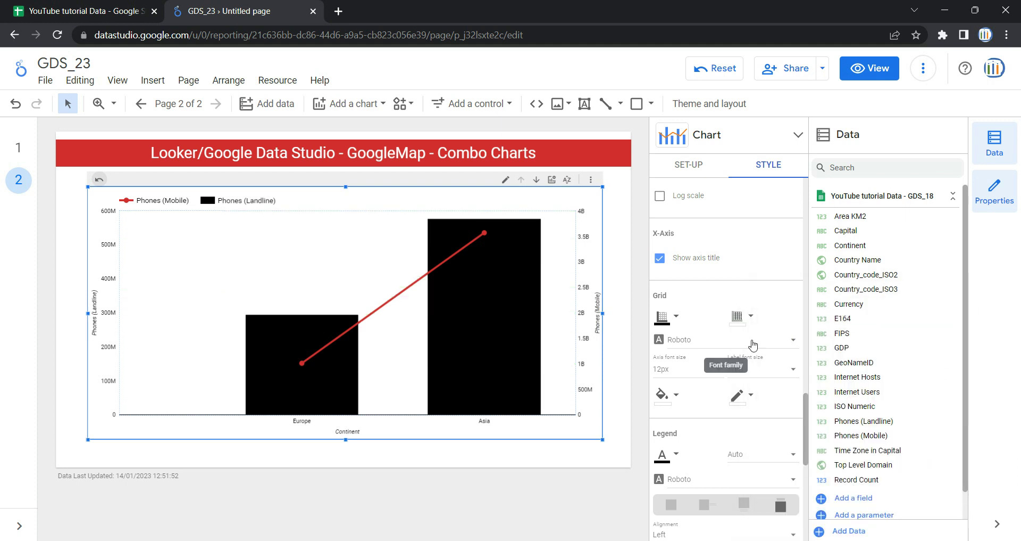
Step: In Grid styling, set the axis font to Quicksand and axis font size to 14px
{"action": "left_click", "coordinate": [749, 319]}
{"action": "left_click", "coordinate": [677, 343]}
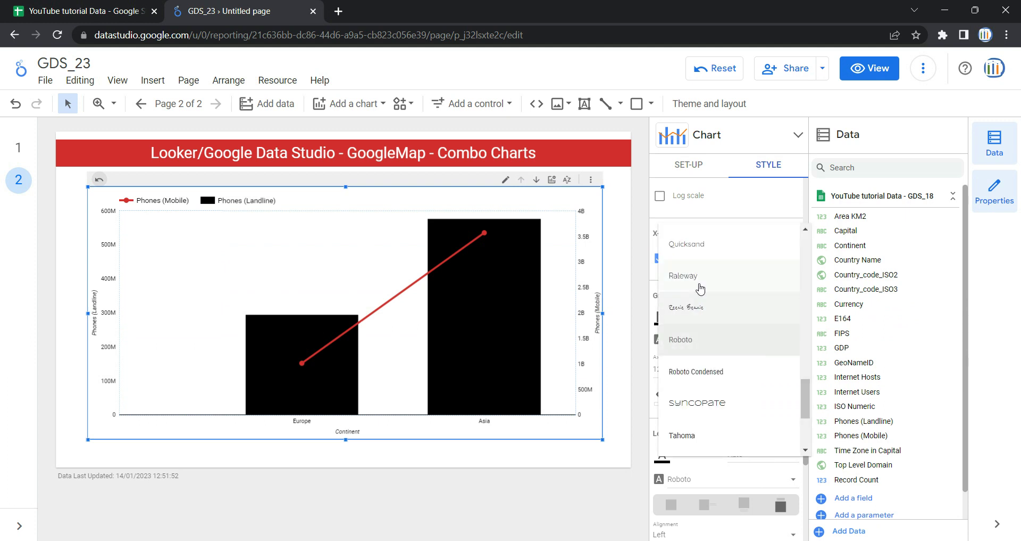
{"action": "left_click", "coordinate": [708, 246]}
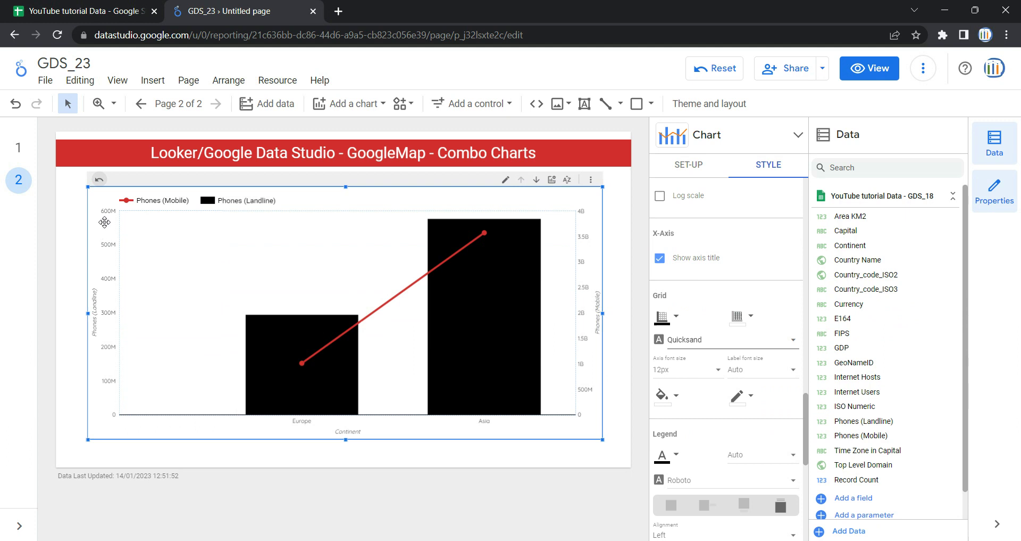
{"action": "left_click", "coordinate": [682, 376]}
{"action": "left_click", "coordinate": [684, 402]}
{"action": "scroll", "coordinate": [702, 341], "scroll_direction": "down", "scroll_amount": 3}
{"action": "scroll", "coordinate": [703, 328], "scroll_direction": "down", "scroll_amount": 3}
{"action": "scroll", "coordinate": [692, 331], "scroll_direction": "up", "scroll_amount": 4}
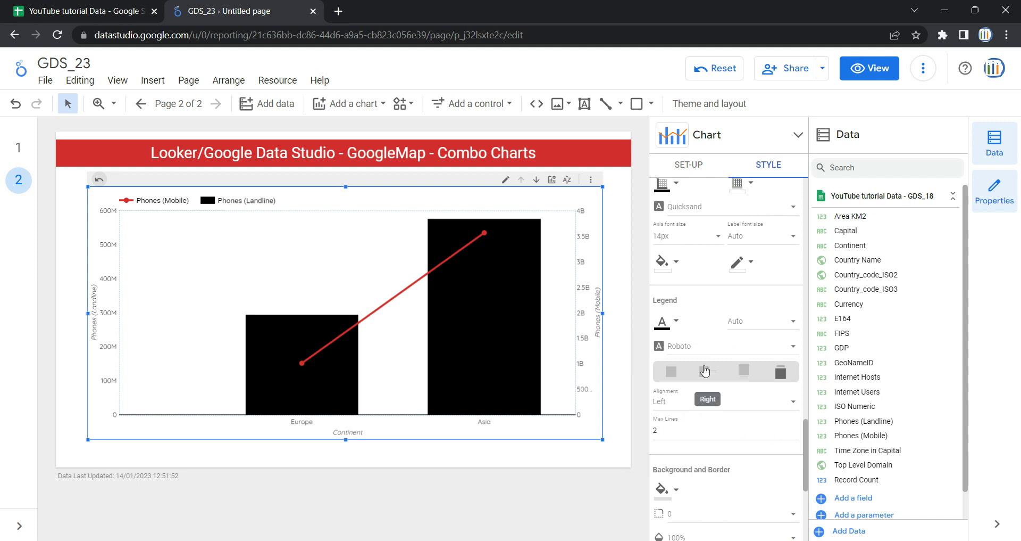
Step: Set the chart legend text to red at 24px font size
{"action": "left_click", "coordinate": [673, 328]}
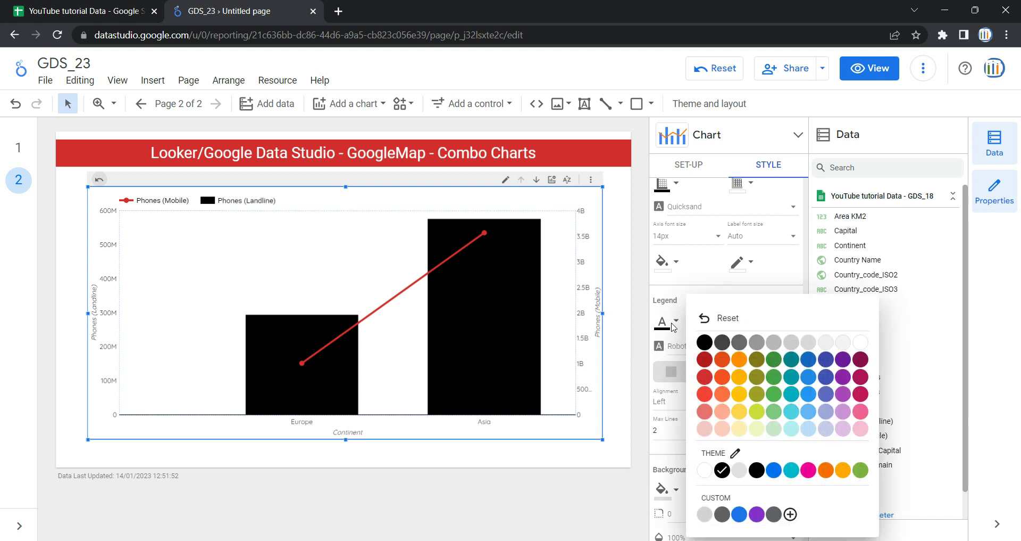
{"action": "left_click", "coordinate": [705, 377]}
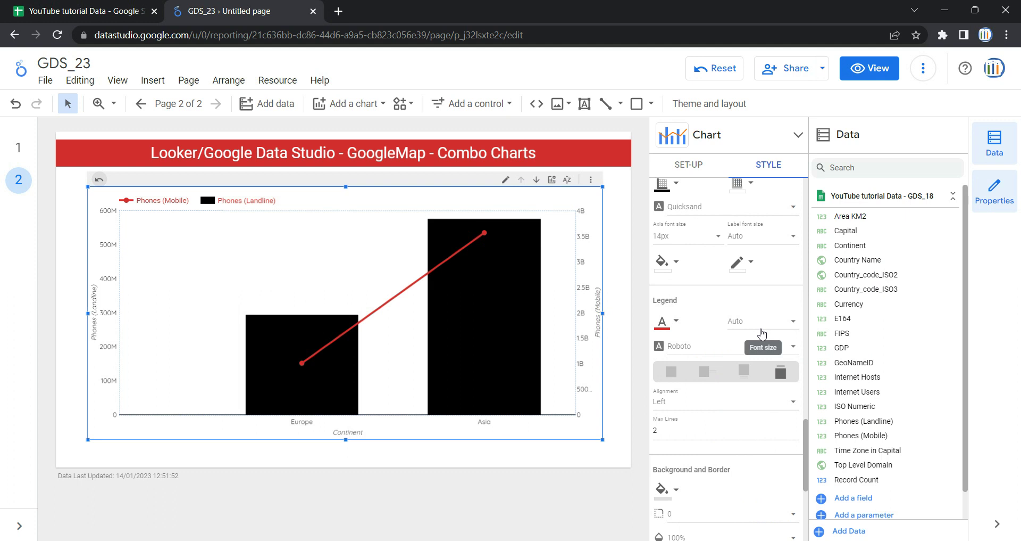
{"action": "left_click", "coordinate": [742, 324]}
{"action": "scroll", "coordinate": [764, 245], "scroll_direction": "down", "scroll_amount": 3}
{"action": "scroll", "coordinate": [765, 246], "scroll_direction": "up", "scroll_amount": 2}
{"action": "left_click", "coordinate": [744, 208]}
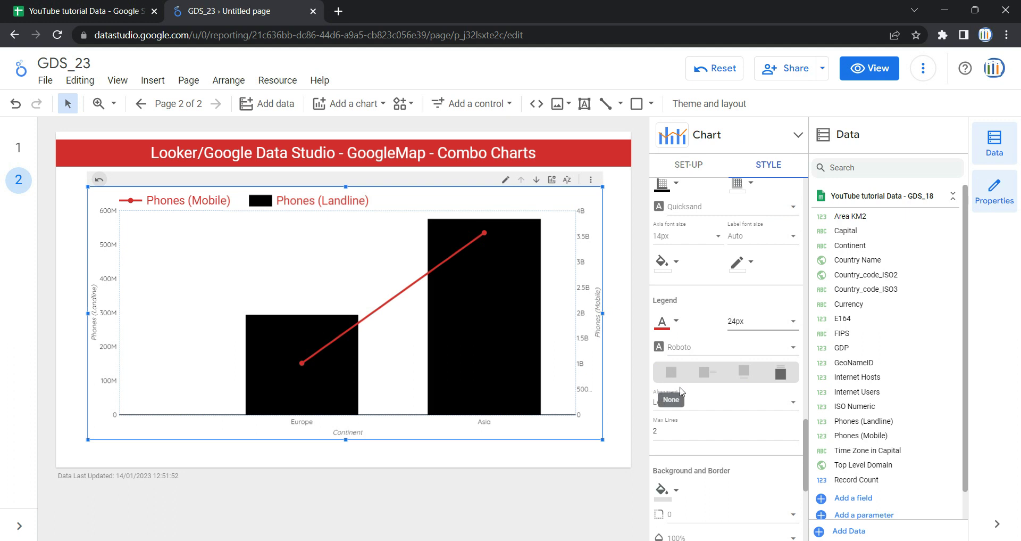
{"action": "scroll", "coordinate": [672, 379], "scroll_direction": "down", "scroll_amount": 4}
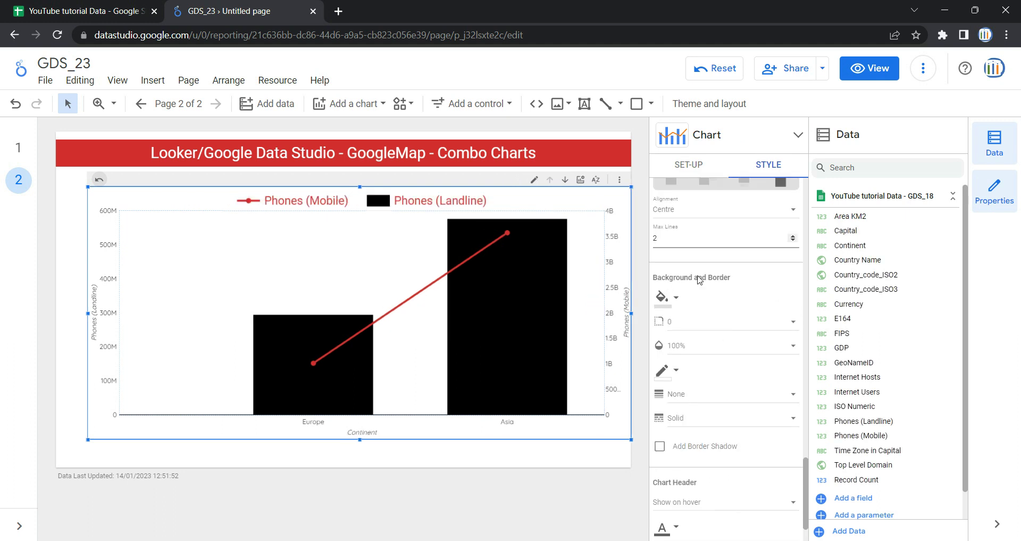
Step: Change the chart background from yellow to light cyan and set its opacity to 90%
{"action": "left_click", "coordinate": [674, 307]}
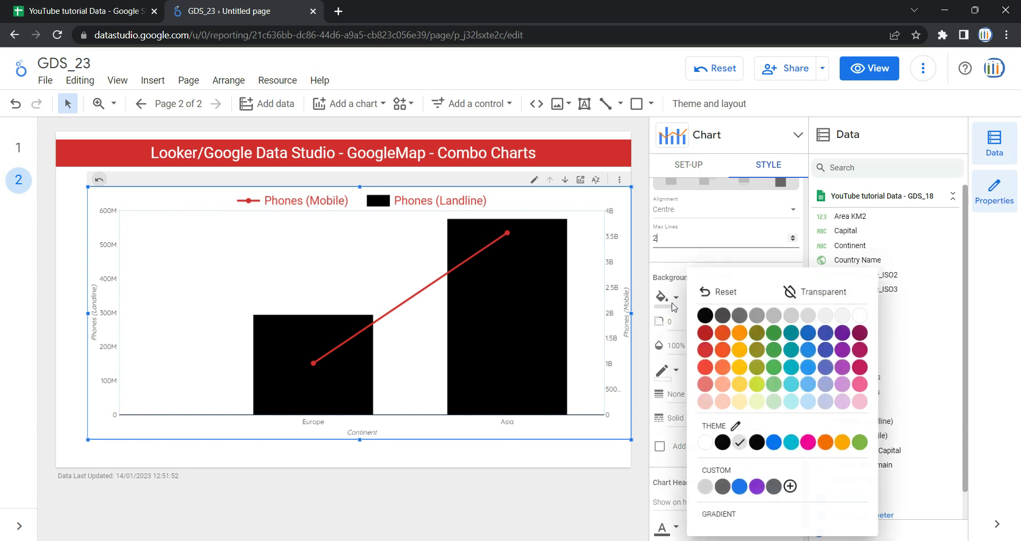
{"action": "left_click", "coordinate": [743, 394]}
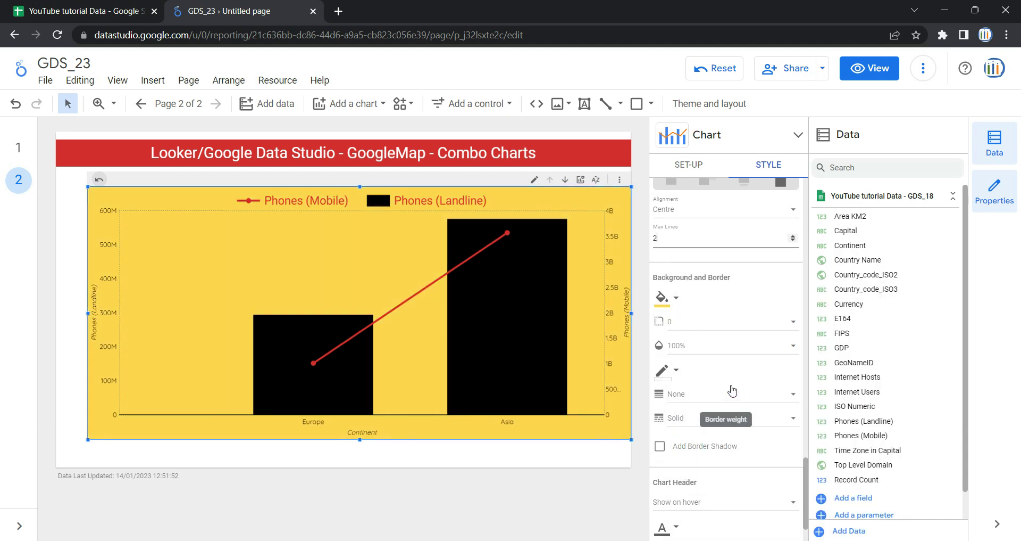
{"action": "left_click", "coordinate": [677, 299]}
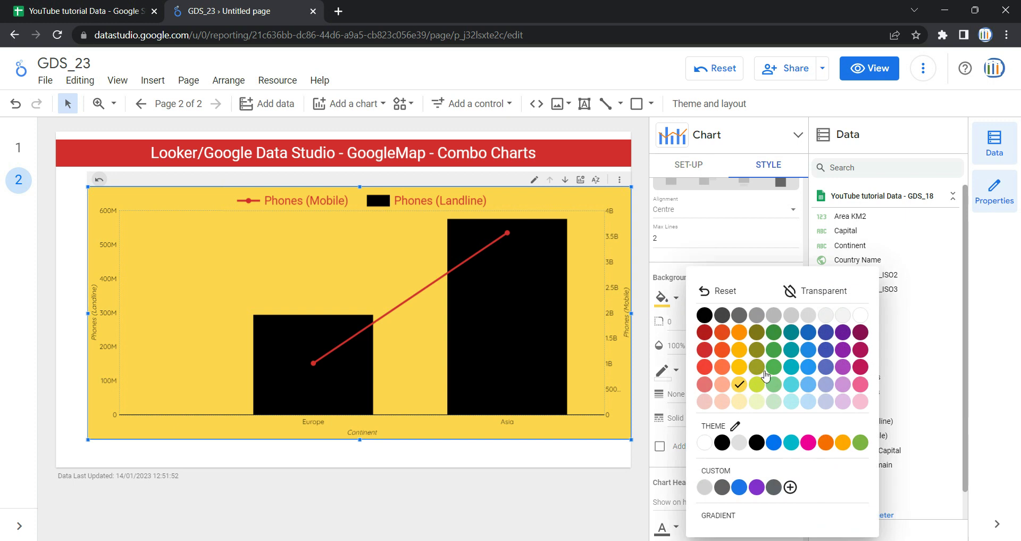
{"action": "left_click", "coordinate": [791, 401]}
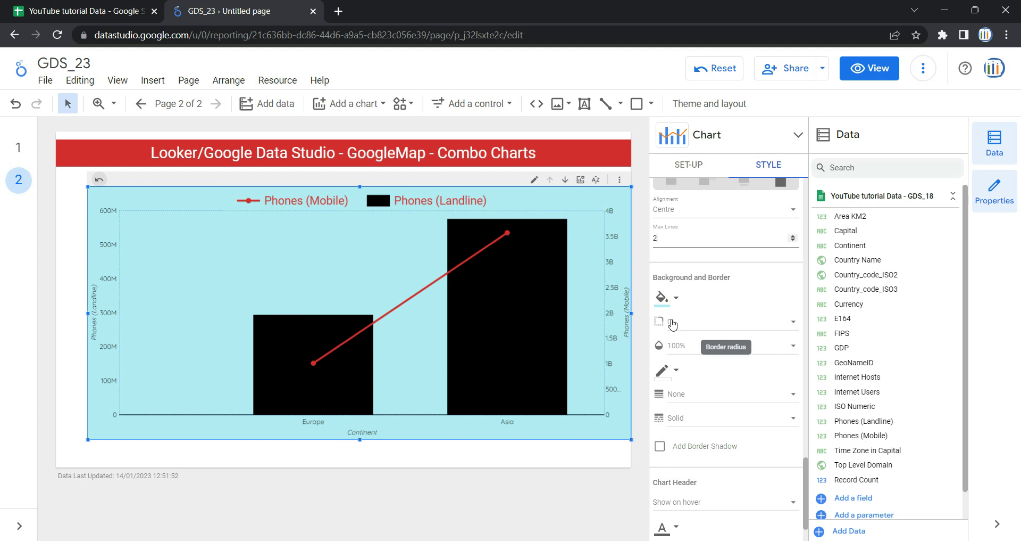
{"action": "left_click", "coordinate": [694, 351]}
{"action": "left_click", "coordinate": [699, 324]}
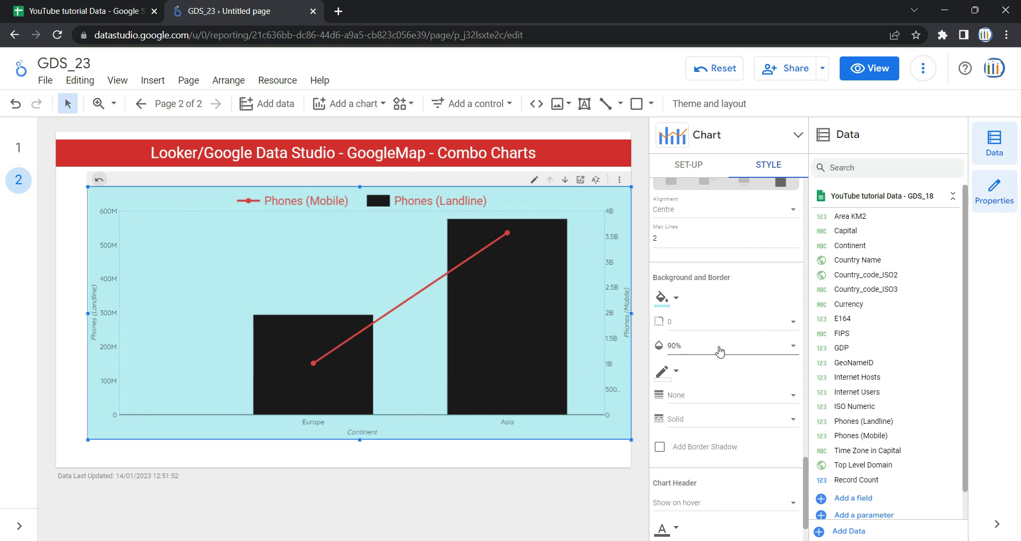
Step: Give the chart border a dark red colour and a weight of 3
{"action": "left_click", "coordinate": [673, 374]}
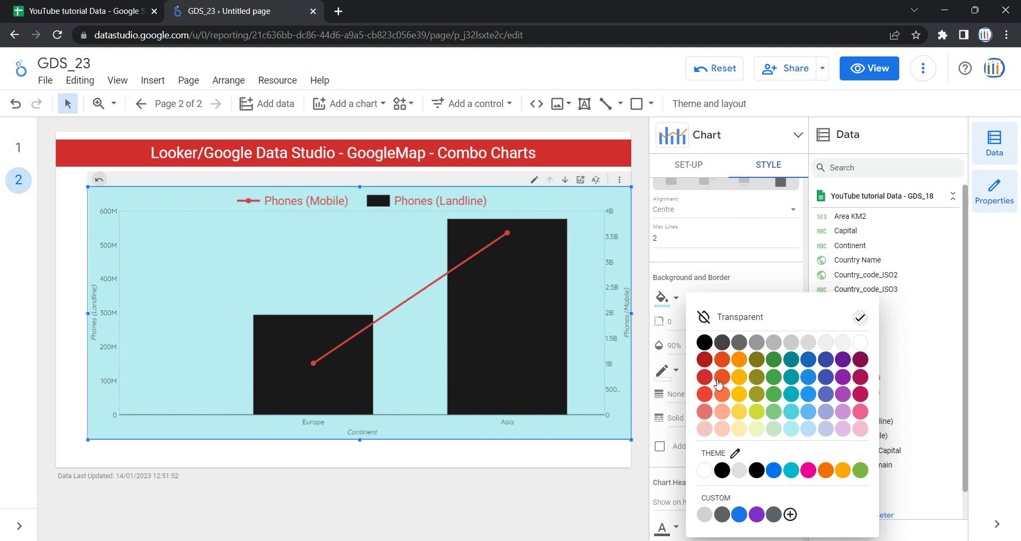
{"action": "left_click", "coordinate": [860, 360]}
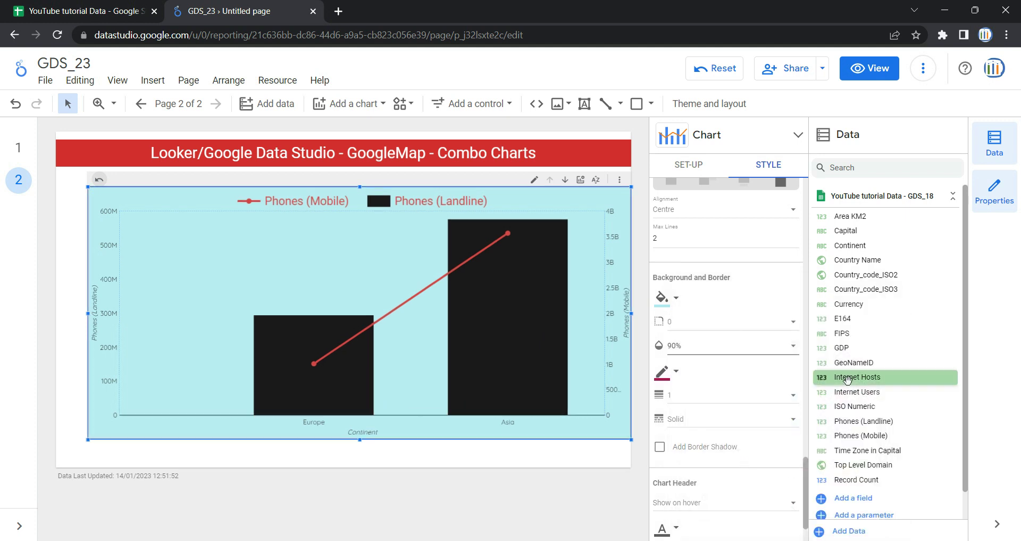
{"action": "left_click", "coordinate": [694, 404]}
{"action": "left_click", "coordinate": [692, 402]}
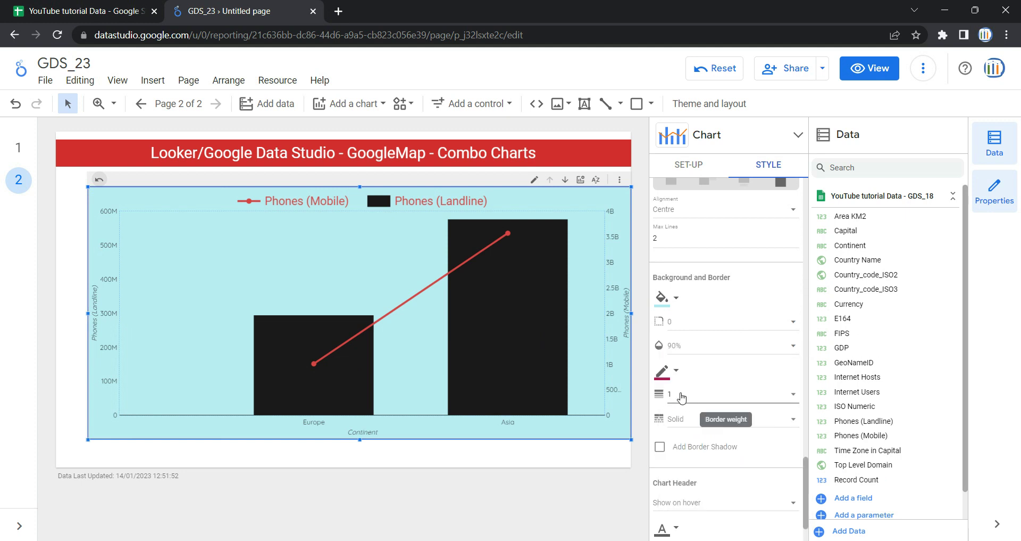
{"action": "left_click", "coordinate": [711, 402]}
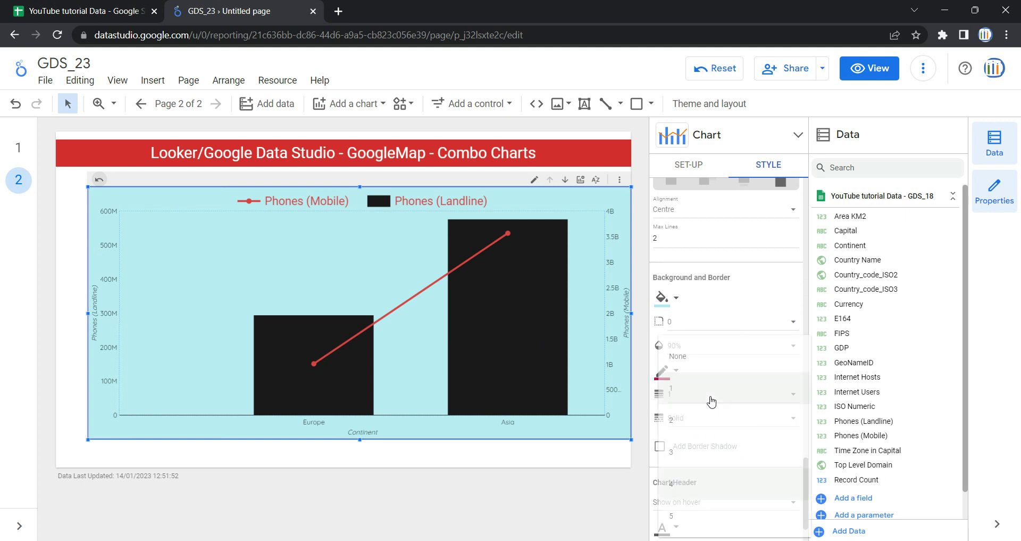
{"action": "left_click", "coordinate": [725, 460]}
Step: Make the border dotted with a shadow, shift the chart left, and switch to view mode
{"action": "scroll", "coordinate": [734, 423], "scroll_direction": "down", "scroll_amount": 1}
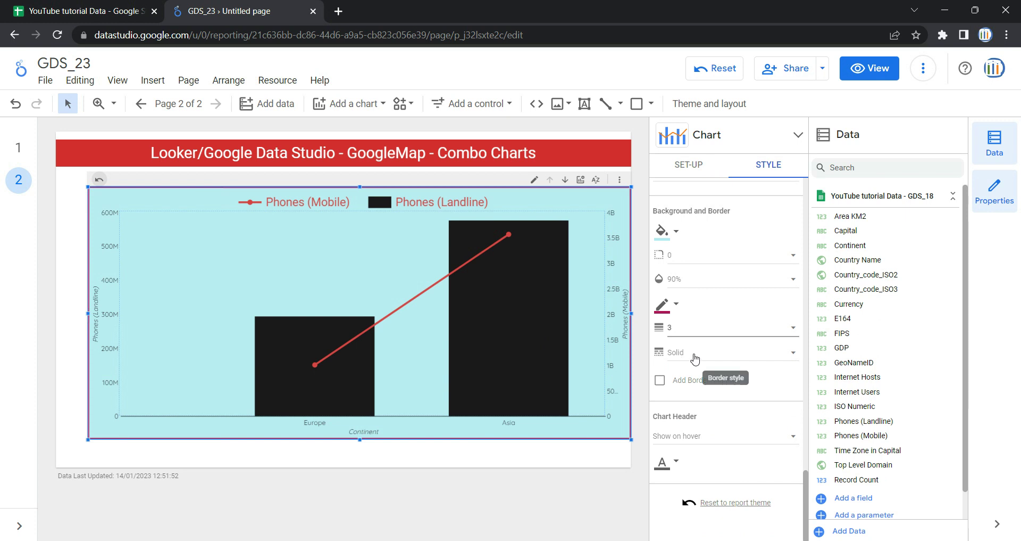
{"action": "left_click", "coordinate": [695, 359]}
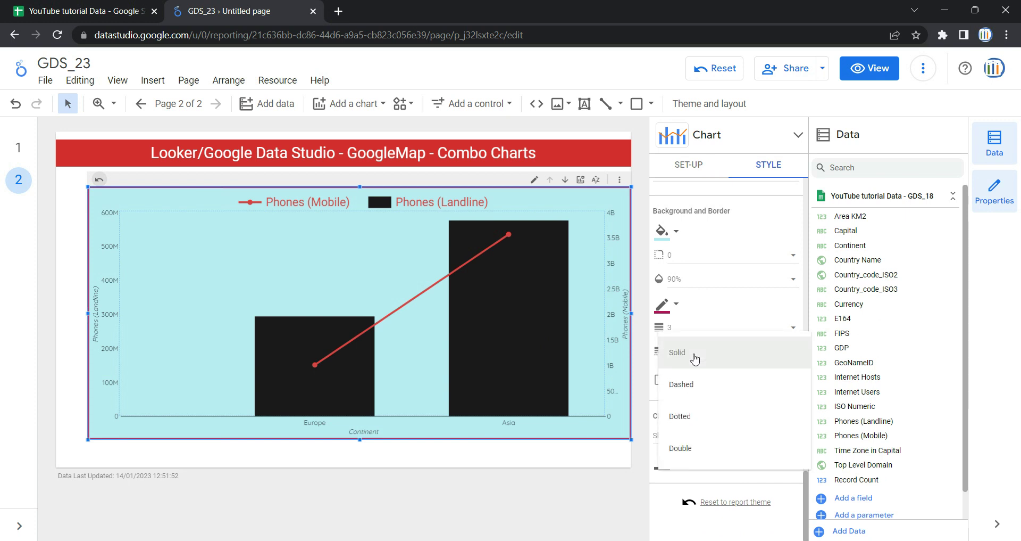
{"action": "left_click", "coordinate": [711, 427]}
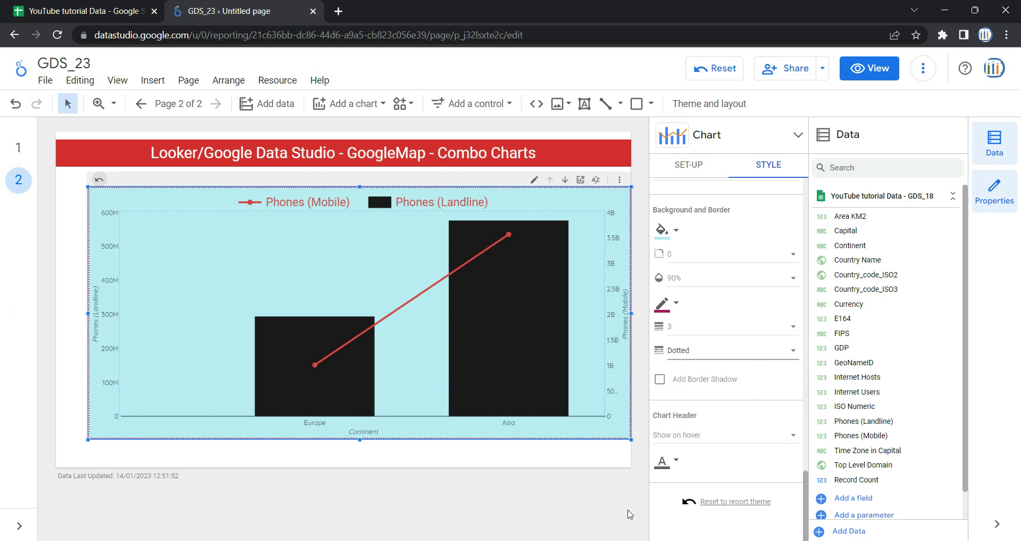
{"action": "left_click", "coordinate": [669, 384]}
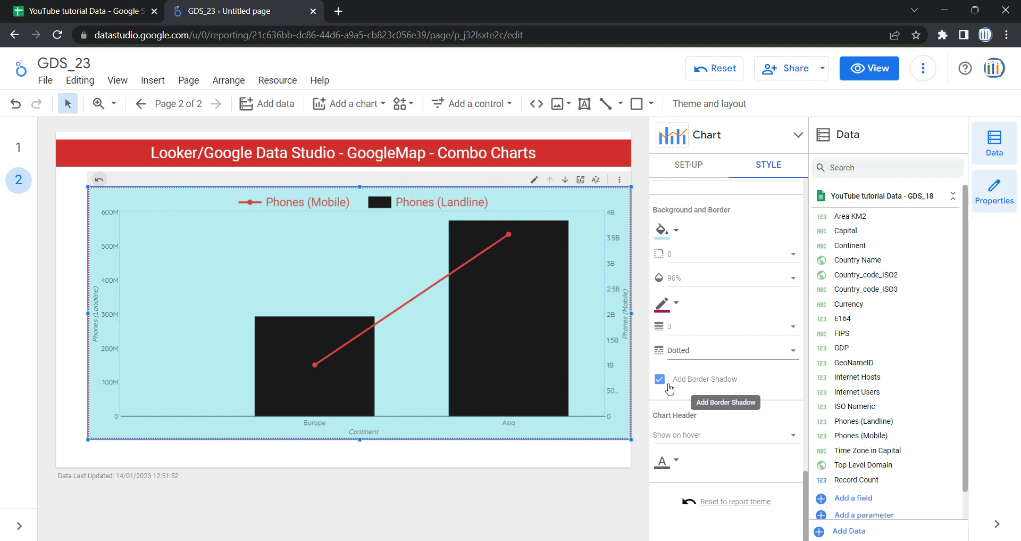
{"action": "left_click_drag", "start_coordinate": [330, 179], "coordinate": [309, 183]}
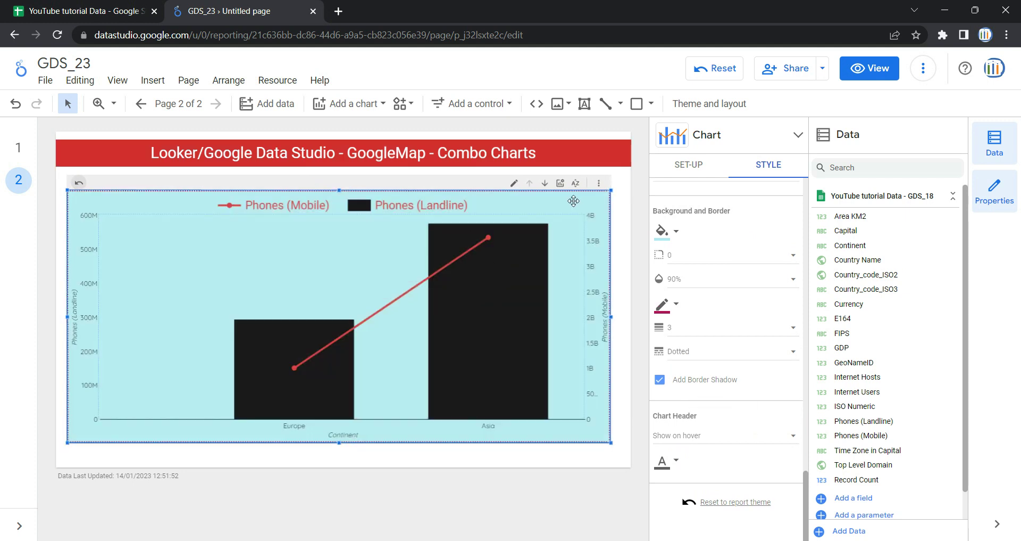
{"action": "left_click", "coordinate": [875, 80]}
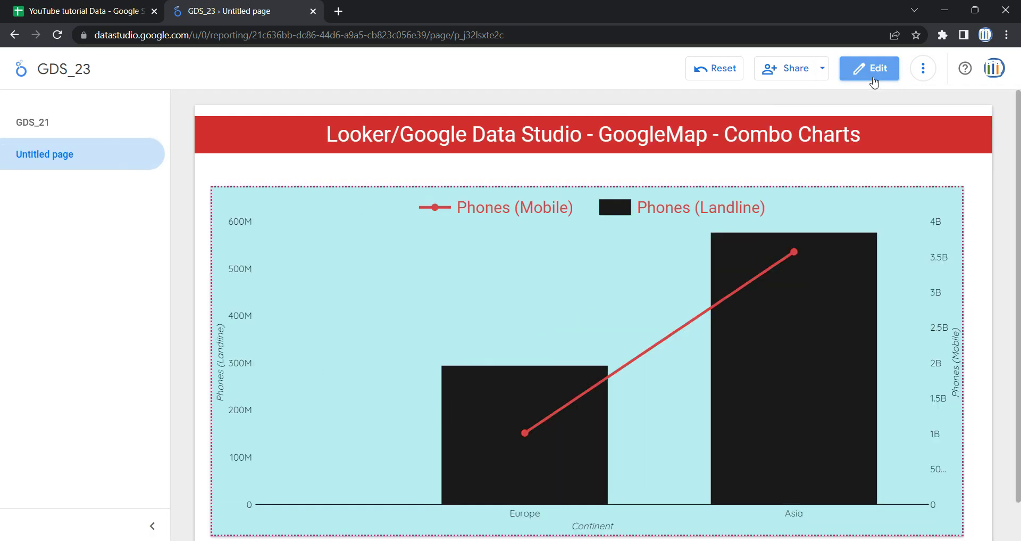
Step: Collapse the page list and drill the combo chart down from Continent to Country Name
{"action": "left_click", "coordinate": [152, 525]}
{"action": "scroll", "coordinate": [851, 333], "scroll_direction": "down", "scroll_amount": 1}
{"action": "mouse_move", "coordinate": [737, 298]}
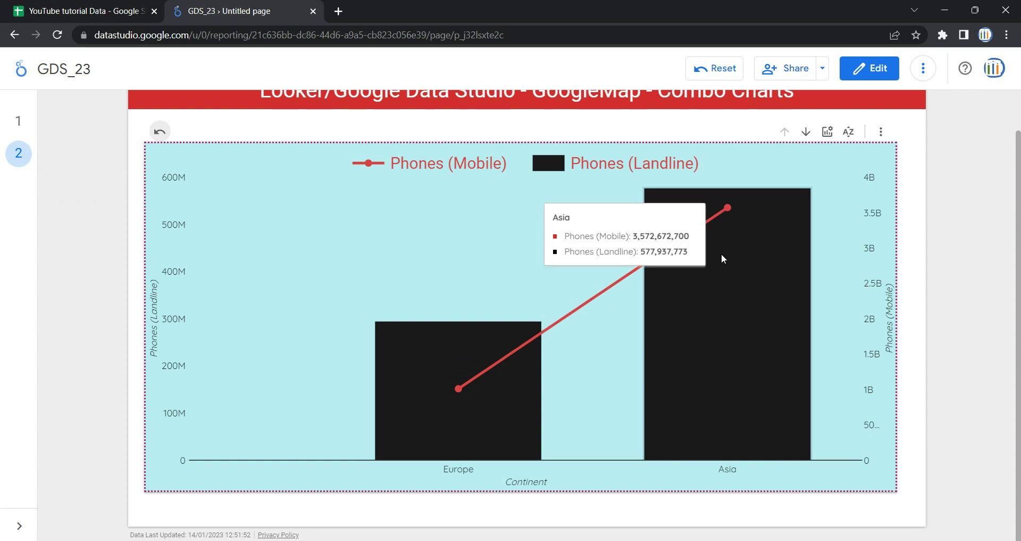
{"action": "scroll", "coordinate": [715, 254], "scroll_direction": "up", "scroll_amount": 1}
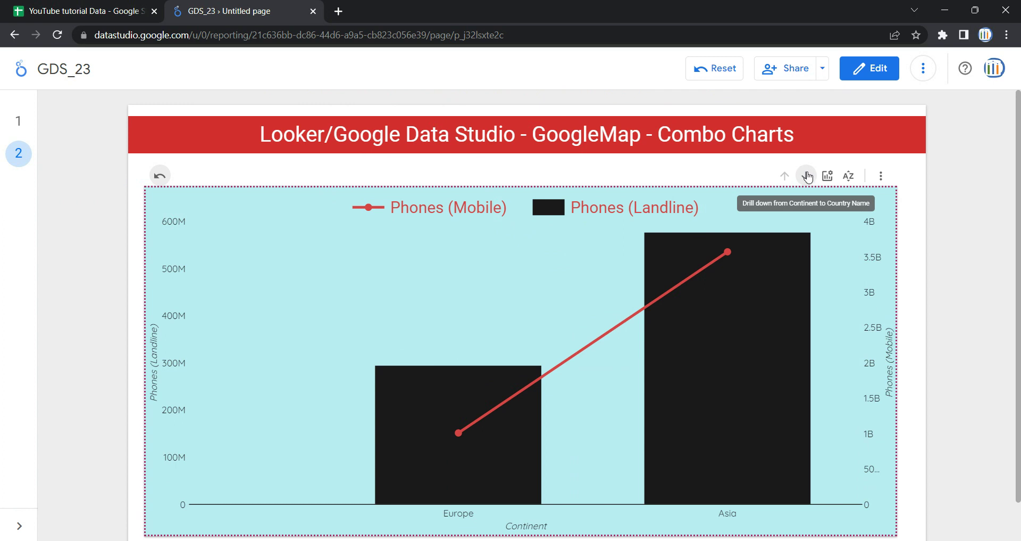
{"action": "left_click", "coordinate": [807, 175]}
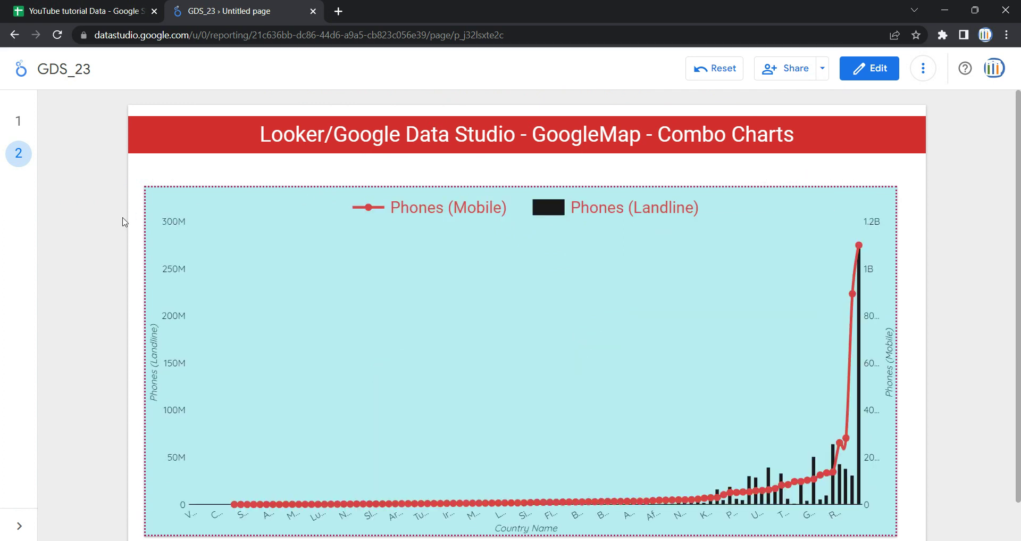
{"action": "scroll", "coordinate": [317, 283], "scroll_direction": "down", "scroll_amount": 1}
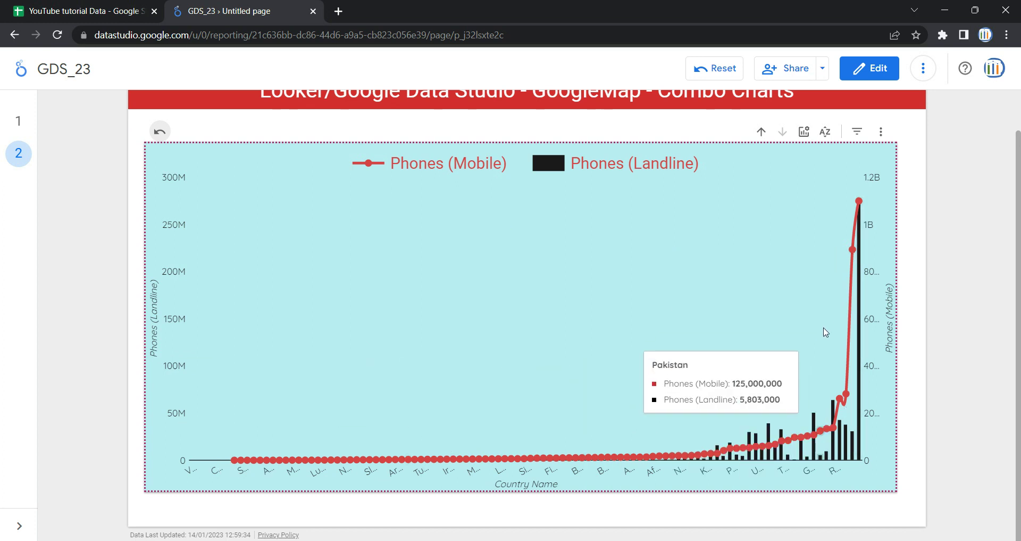
{"action": "scroll", "coordinate": [826, 332], "scroll_direction": "up", "scroll_amount": 1}
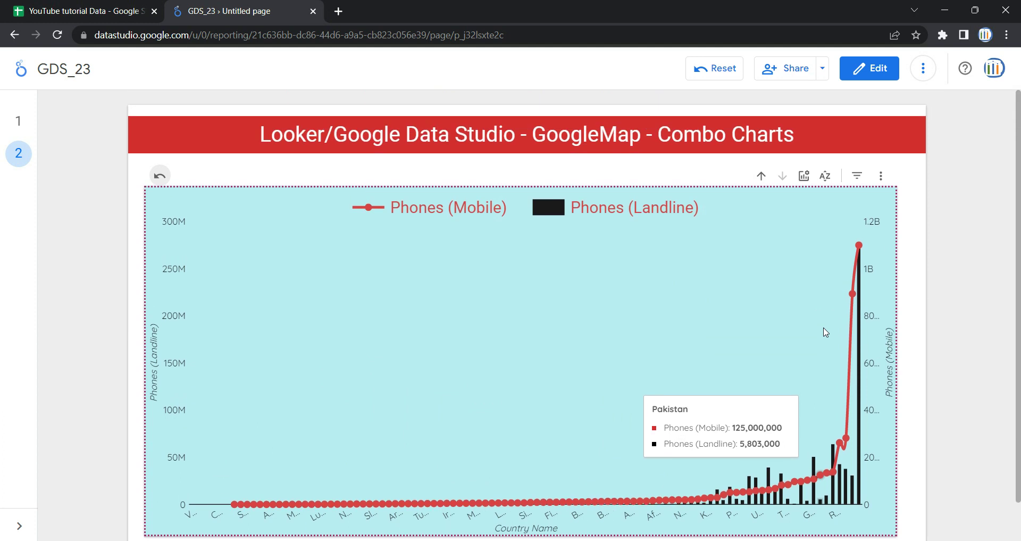